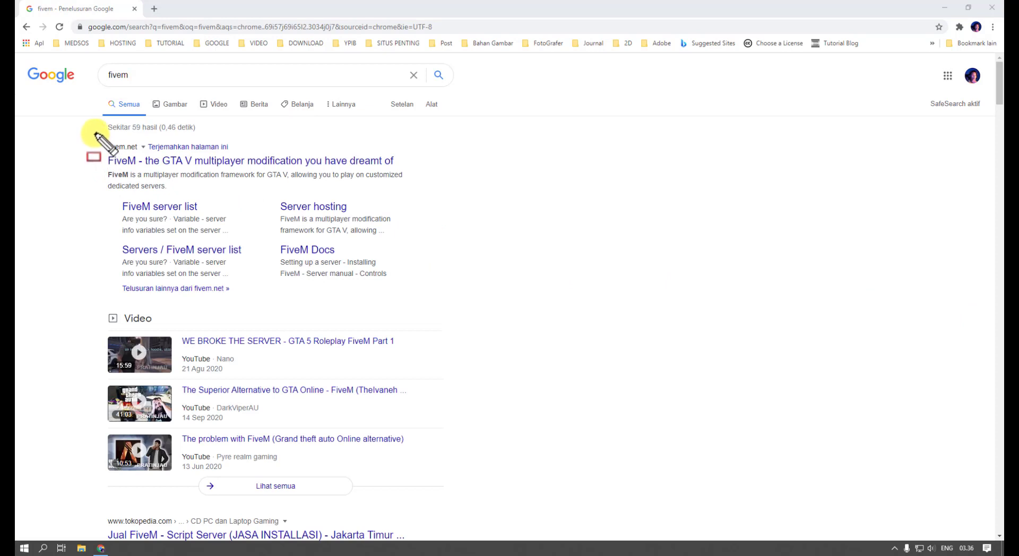
Open the official FiveM website from the search results.
mouse_move(100, 156)
left_mouse_down()
mouse_move(164, 223)
mouse_move(333, 209)
mouse_move(424, 299)
left_mouse_up()
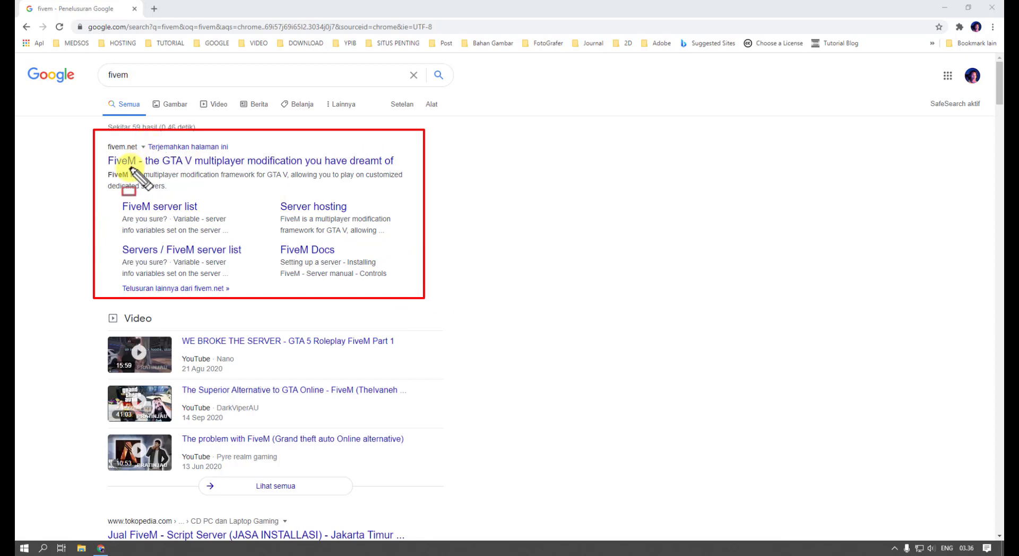
key("Escape")
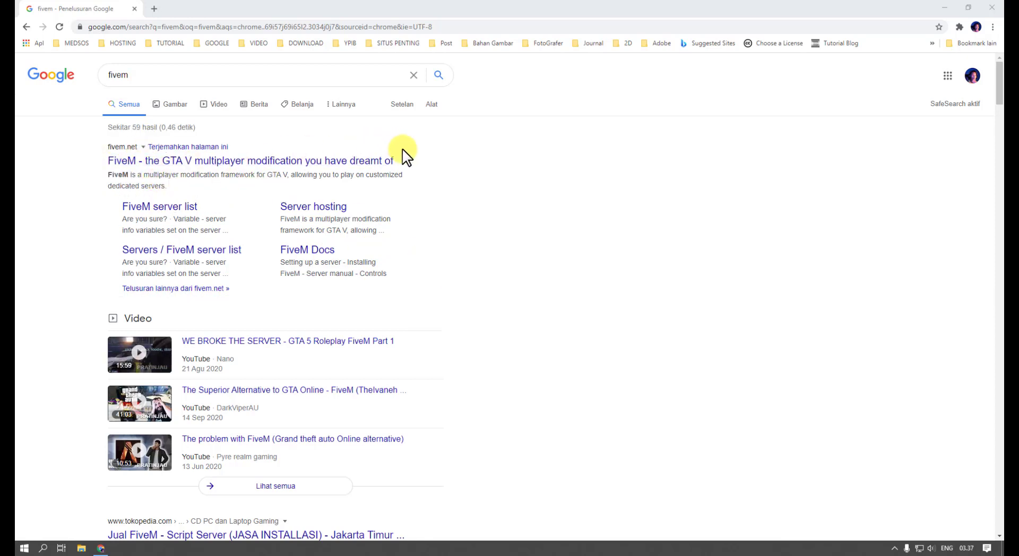
left_click(208, 157)
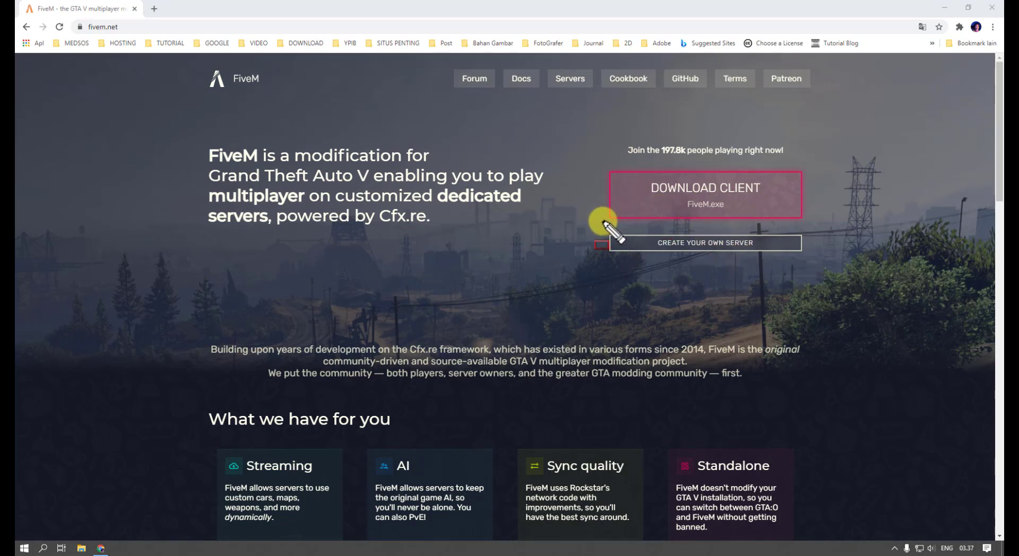
Choose to create your own server on the FiveM site, then open the guide for hosting your own server.
mouse_move(604, 222)
left_mouse_down()
mouse_move(648, 273)
mouse_move(747, 284)
mouse_move(806, 272)
left_mouse_up()
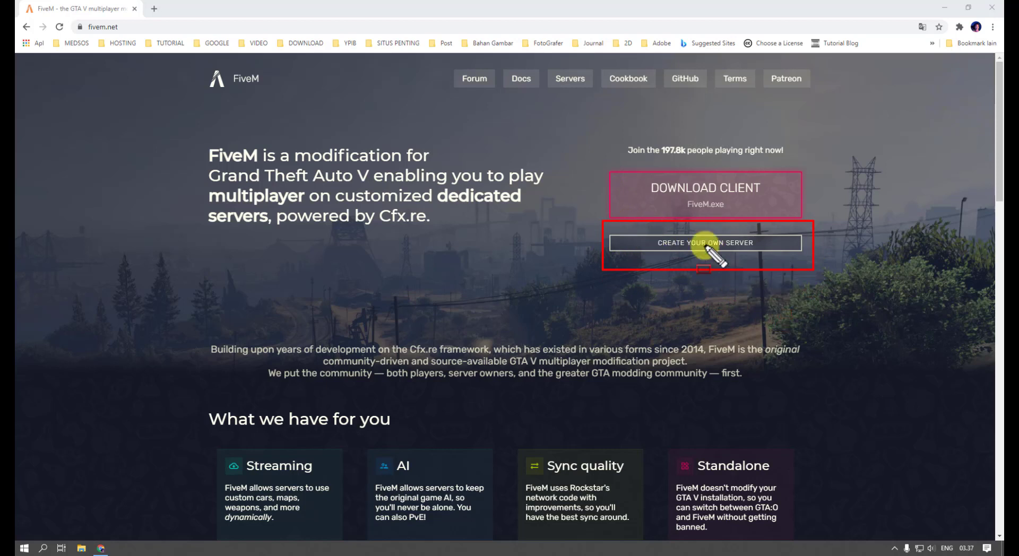
key("Escape")
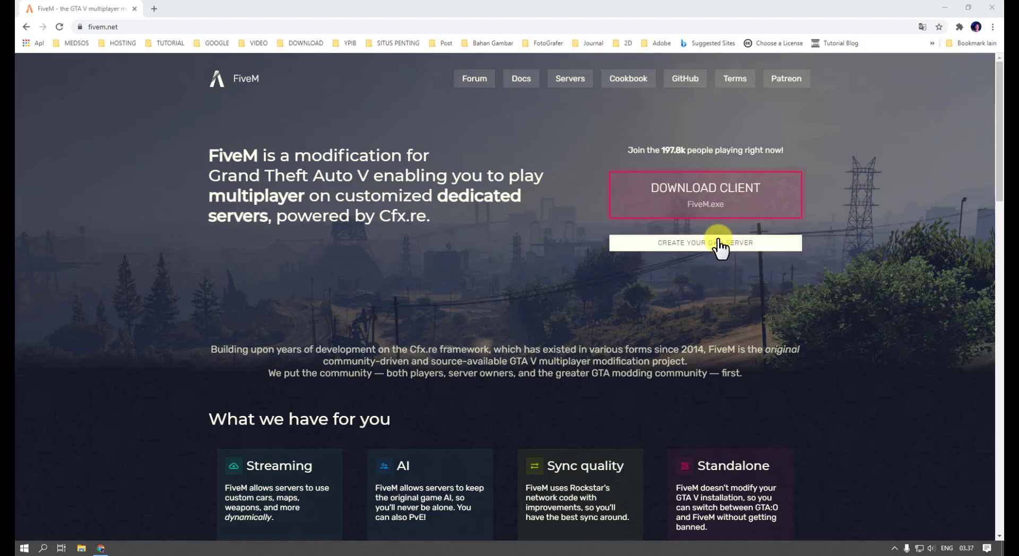
left_click(708, 244)
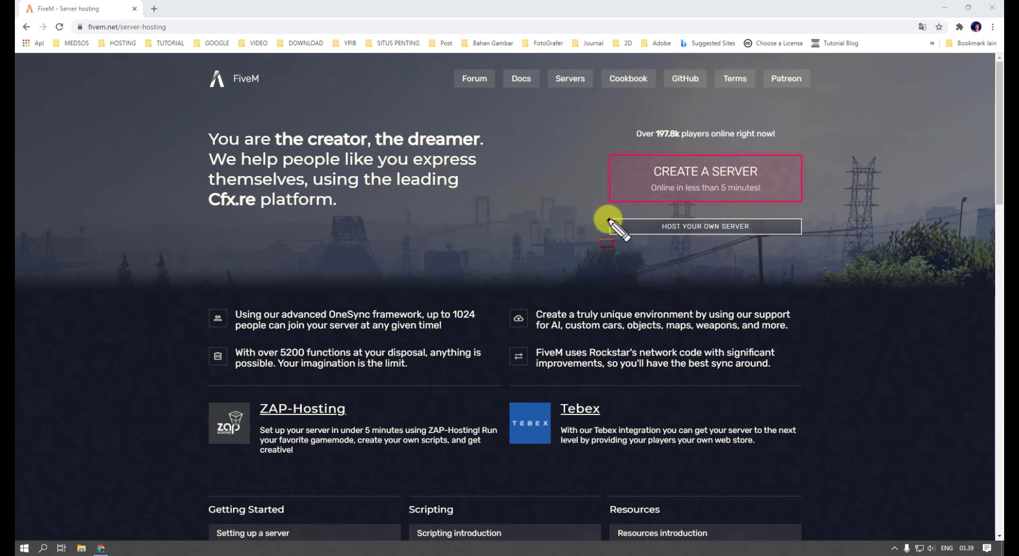
left_click_drag(765, 259, 809, 264)
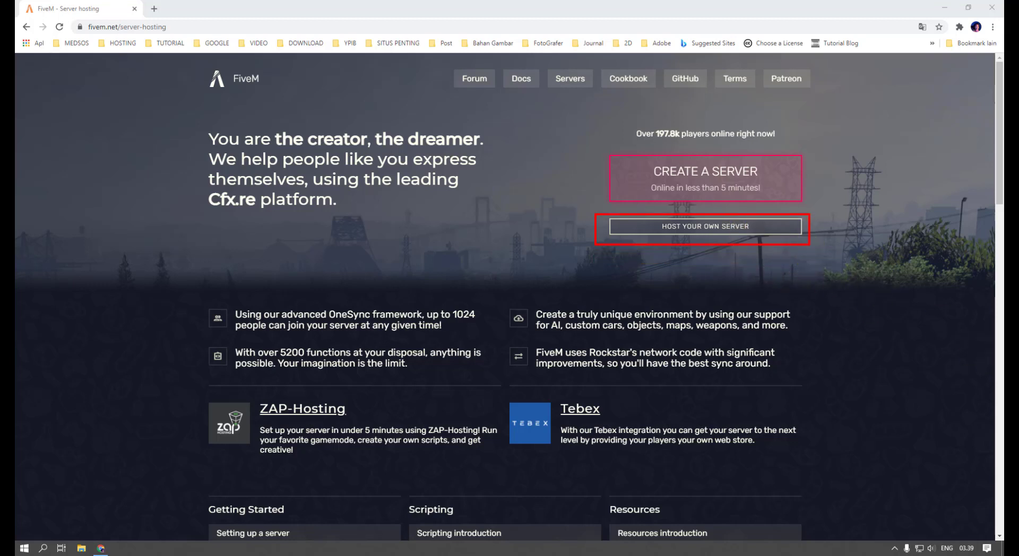
left_click(692, 231)
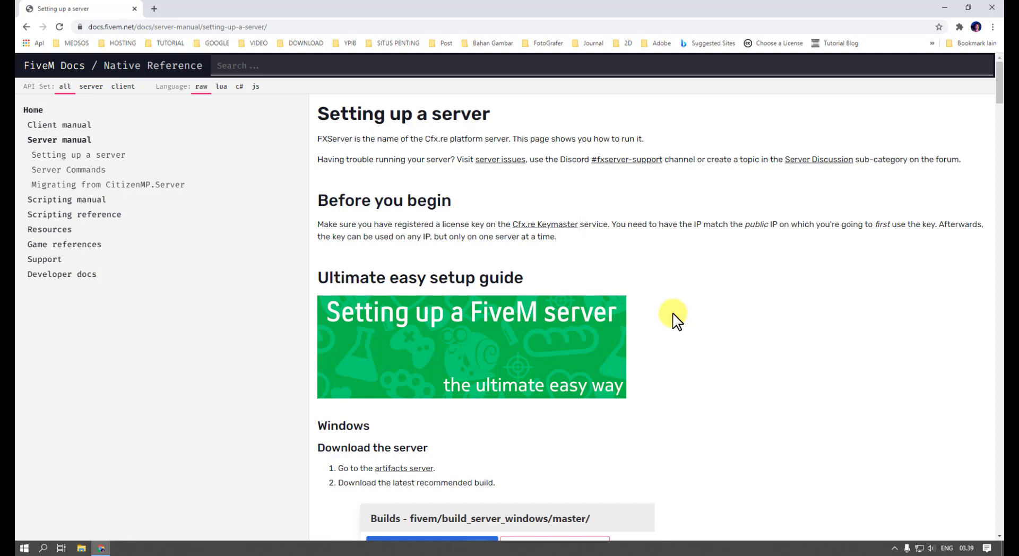
Read through the server setup guide, from the Windows download and txAdmin steps to the example server.cfg.
scroll(673, 324, "down", 4)
scroll(653, 332, "up", 4)
scroll(596, 325, "down", 5)
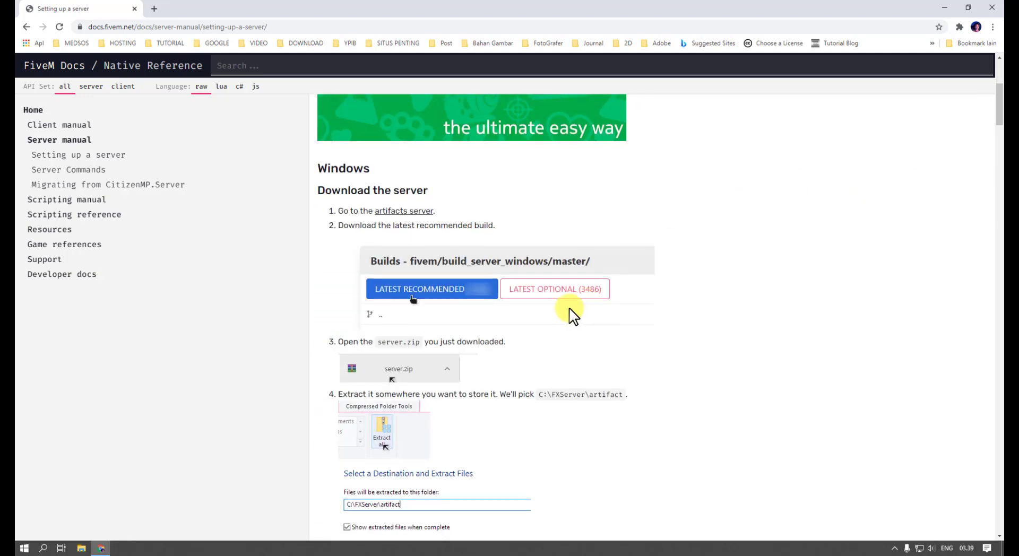
scroll(503, 282, "down", 7)
scroll(451, 355, "down", 4)
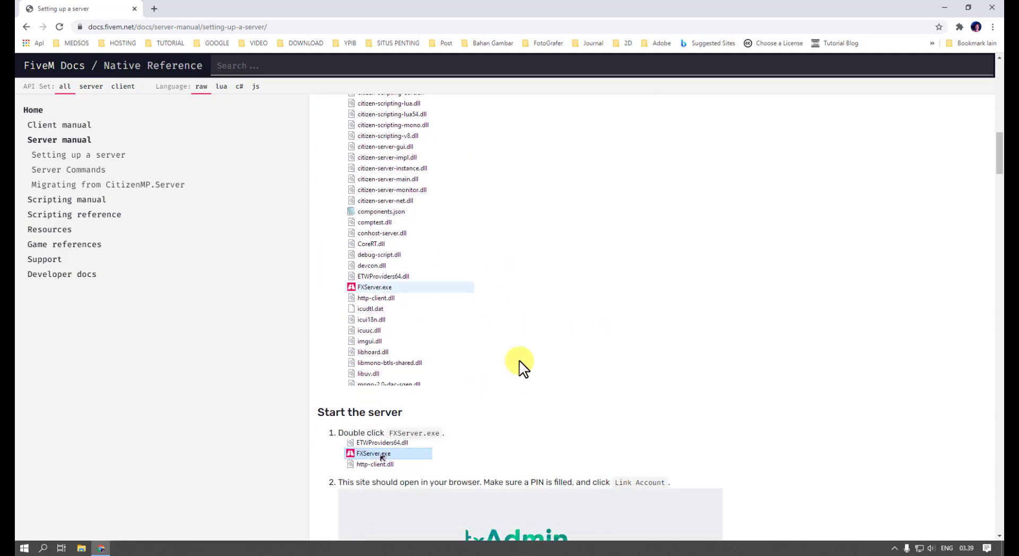
scroll(424, 435, "down", 5)
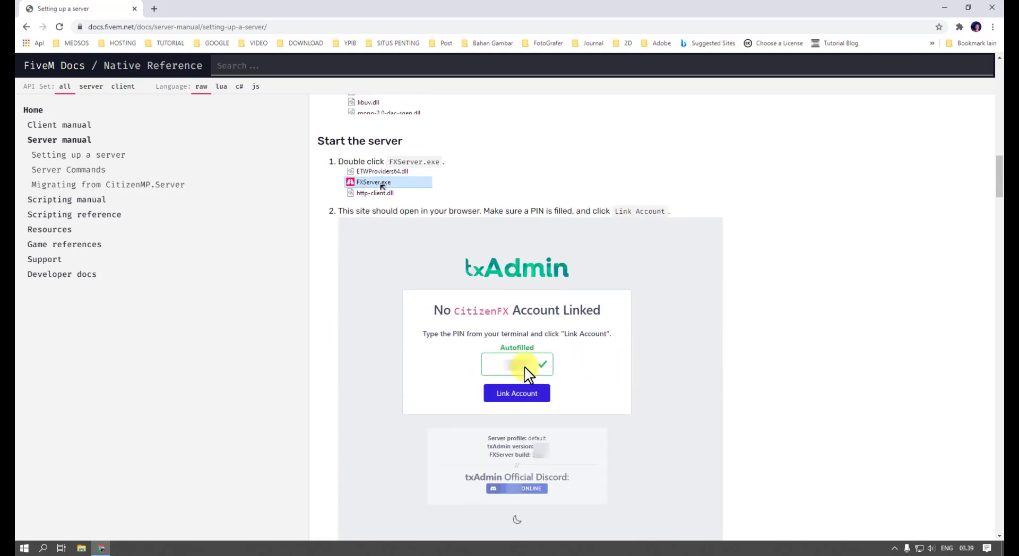
scroll(528, 367, "down", 12)
scroll(584, 332, "down", 17)
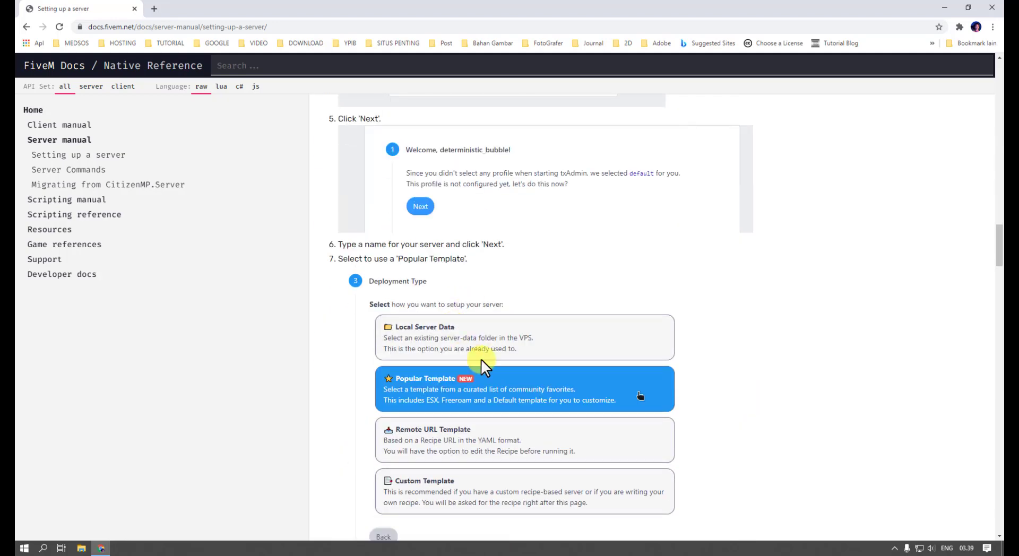
scroll(518, 342, "down", 20)
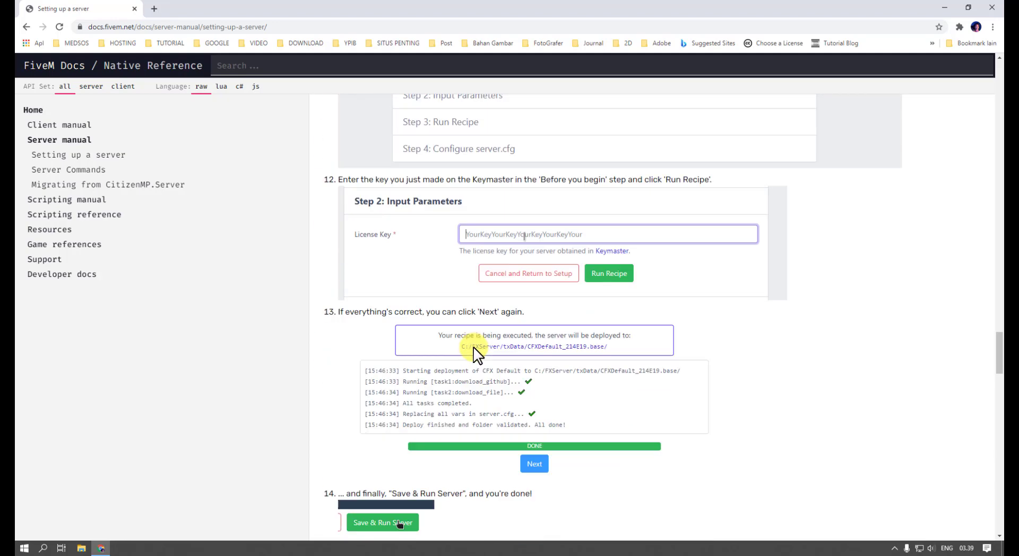
scroll(477, 355, "down", 5)
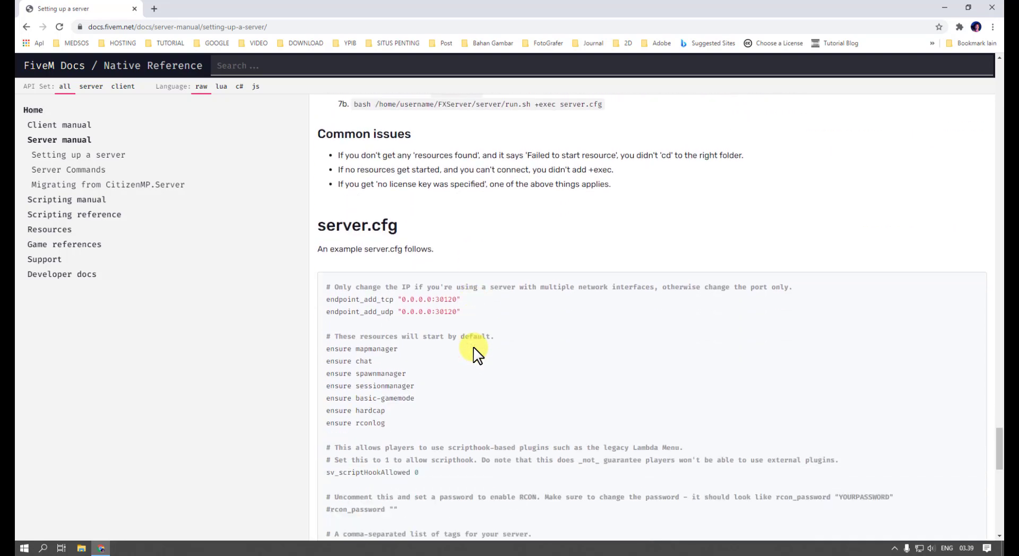
scroll(478, 355, "up", 2)
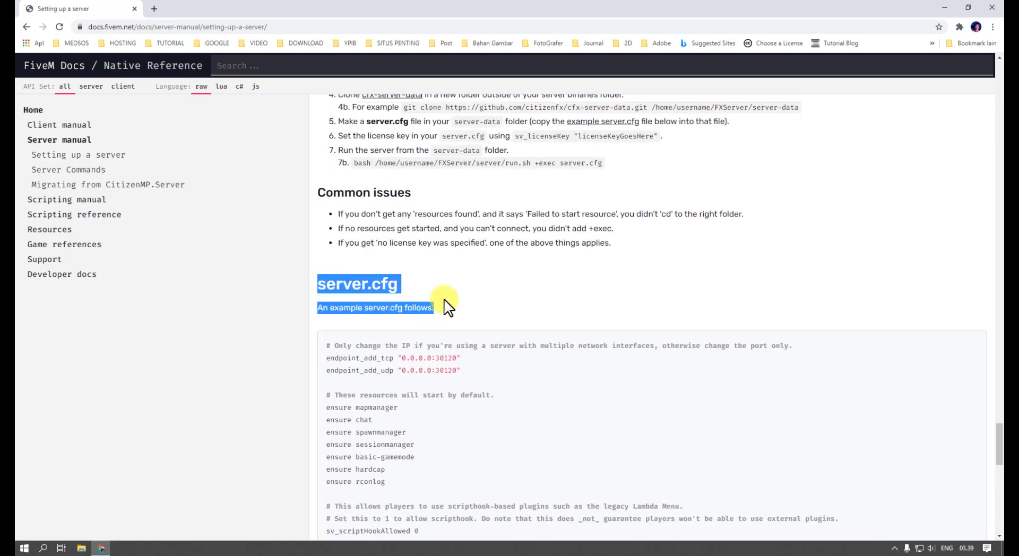
left_click(456, 286)
double_click(419, 288)
scroll(477, 360, "down", 10)
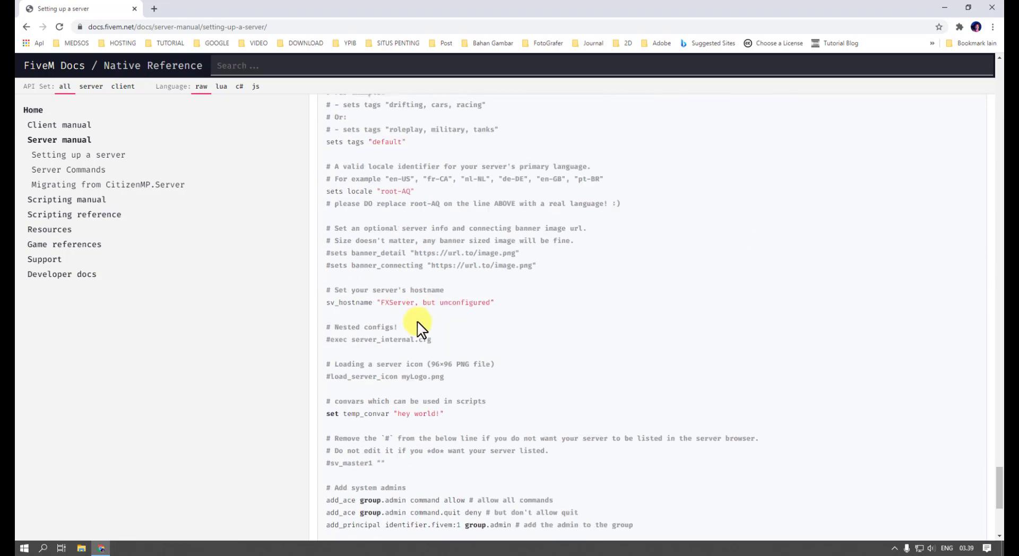
scroll(417, 322, "down", 6)
scroll(444, 382, "up", 18)
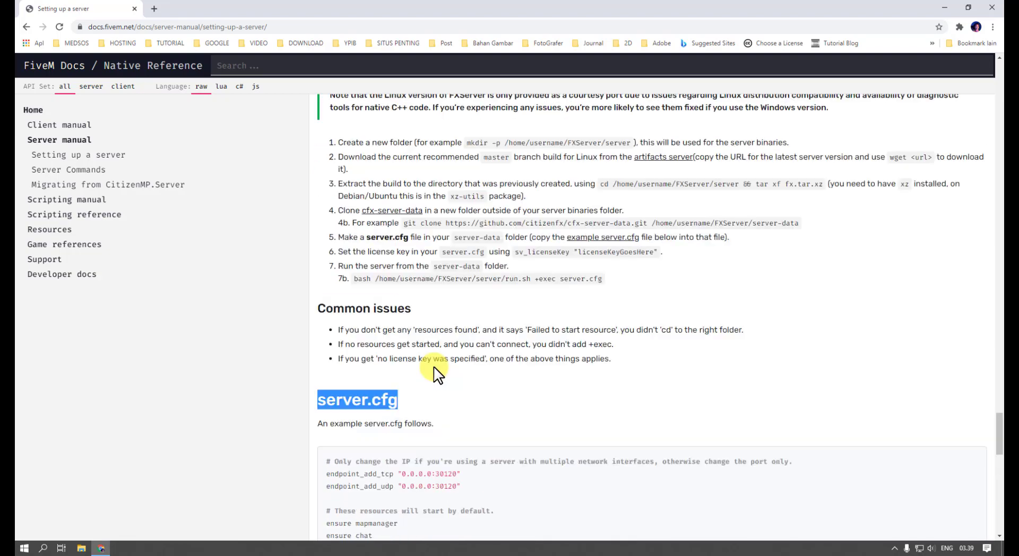
scroll(434, 367, "up", 20)
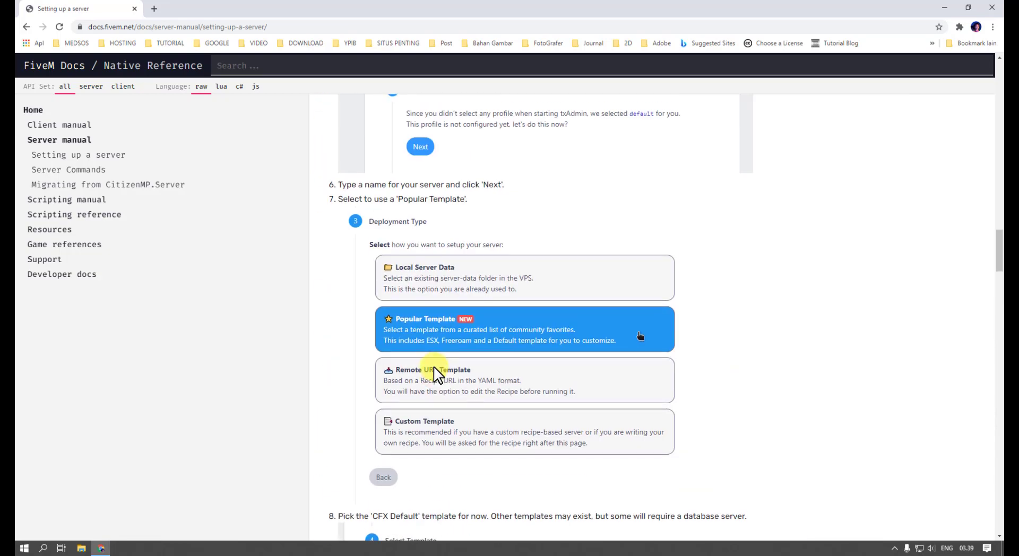
scroll(434, 366, "up", 20)
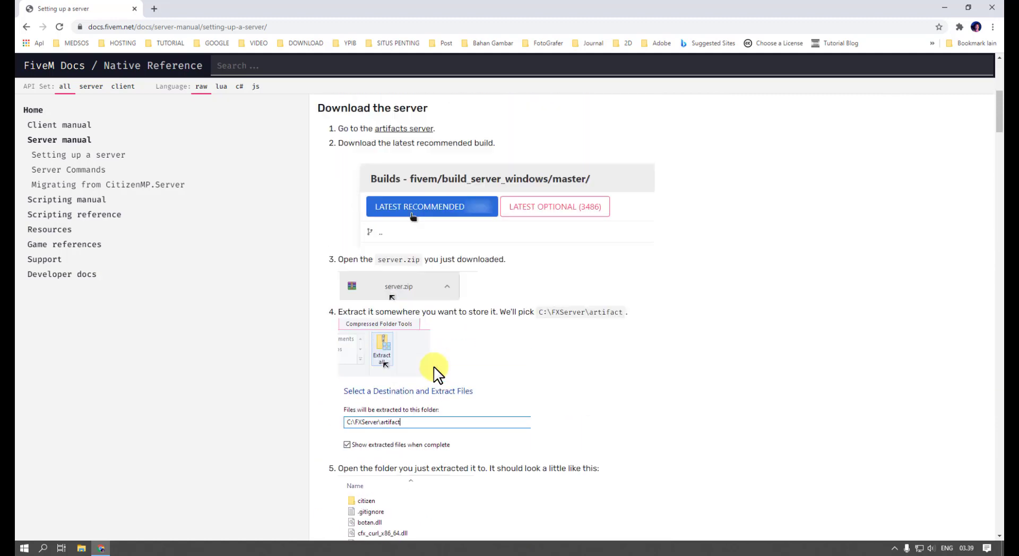
scroll(434, 372, "up", 6)
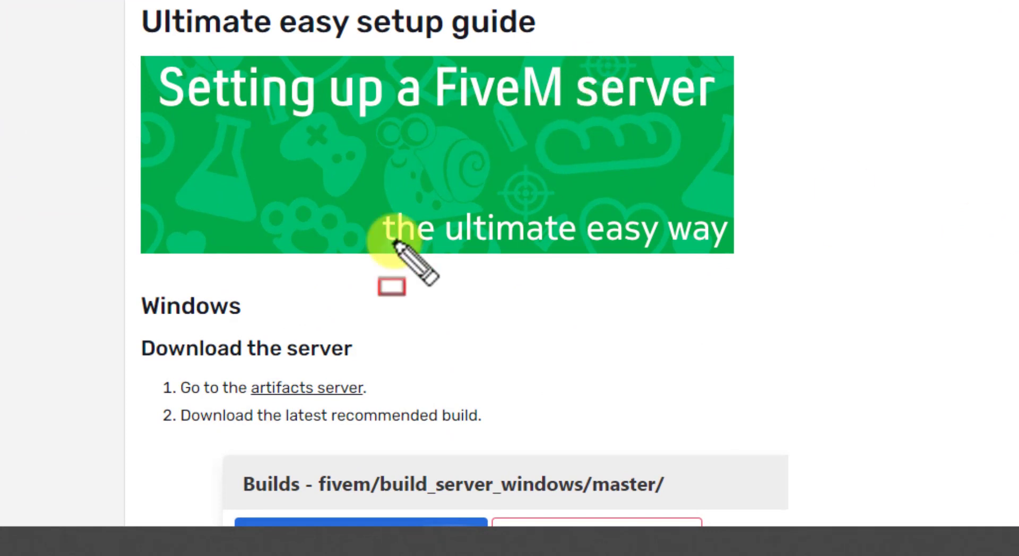
Open the artifacts server page linked in the guide's Windows download instructions.
mouse_move(151, 377)
left_mouse_down()
mouse_move(344, 413)
mouse_move(402, 405)
left_mouse_up()
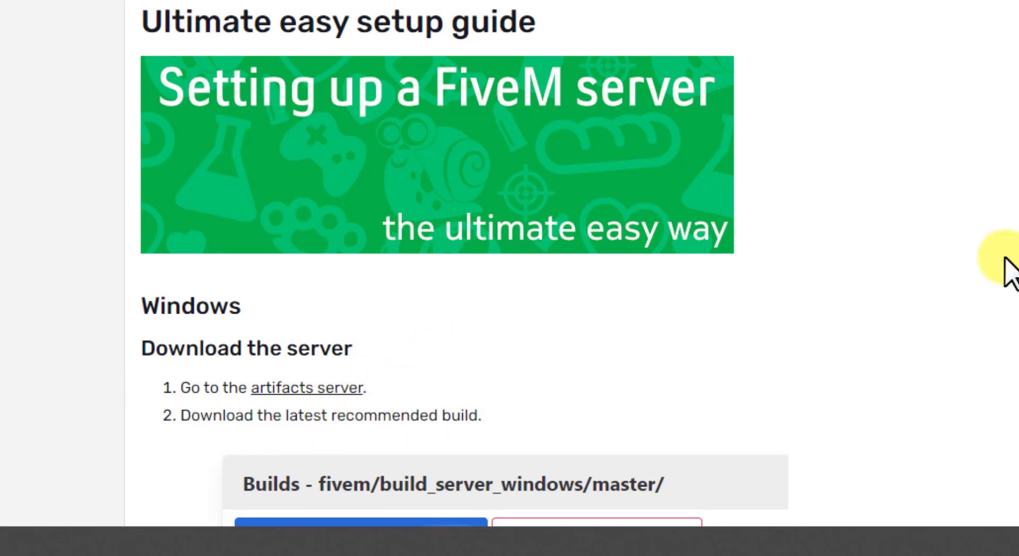
scroll(841, 261, "down", 5)
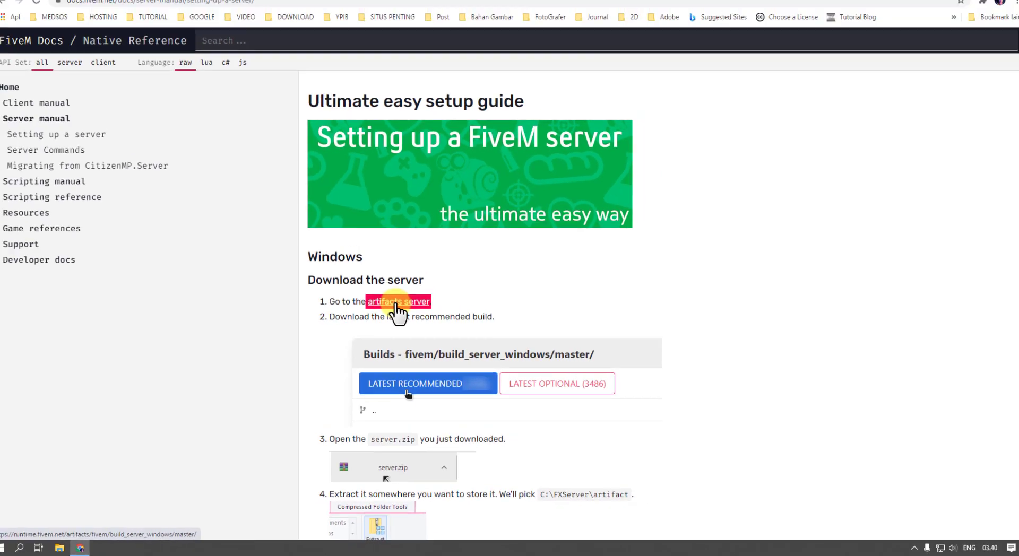
left_click(312, 92)
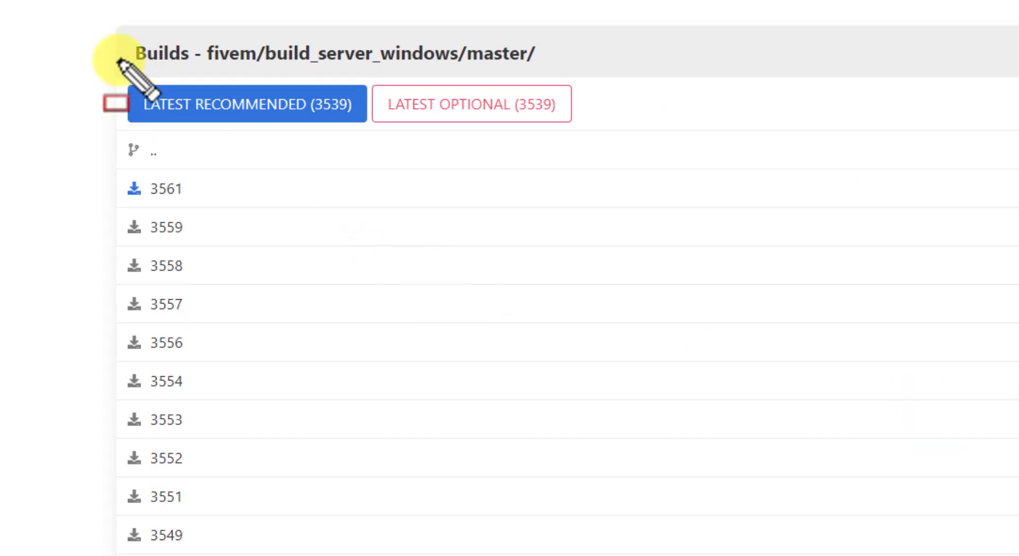
Download the latest recommended Windows server build (3539) as server.7z and open the folder containing it.
mouse_move(114, 80)
left_mouse_down()
mouse_move(302, 131)
mouse_move(369, 131)
left_mouse_up()
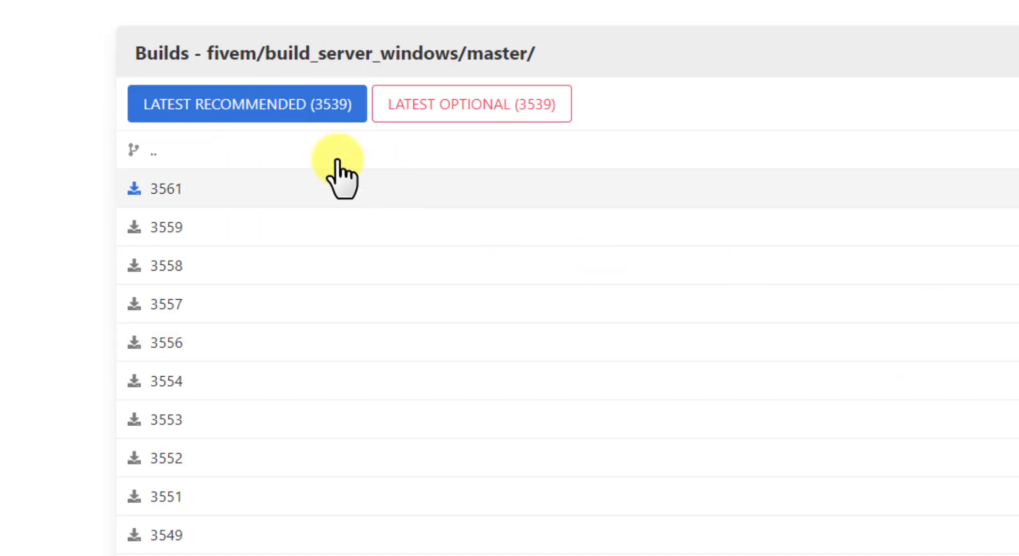
left_click(249, 101)
left_click(718, 453)
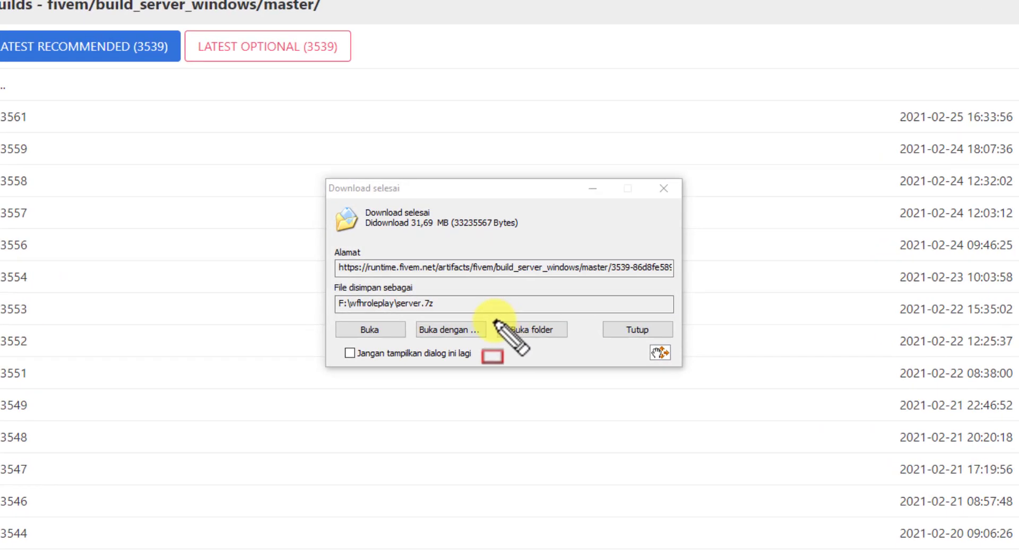
left_click_drag(520, 344, 585, 348)
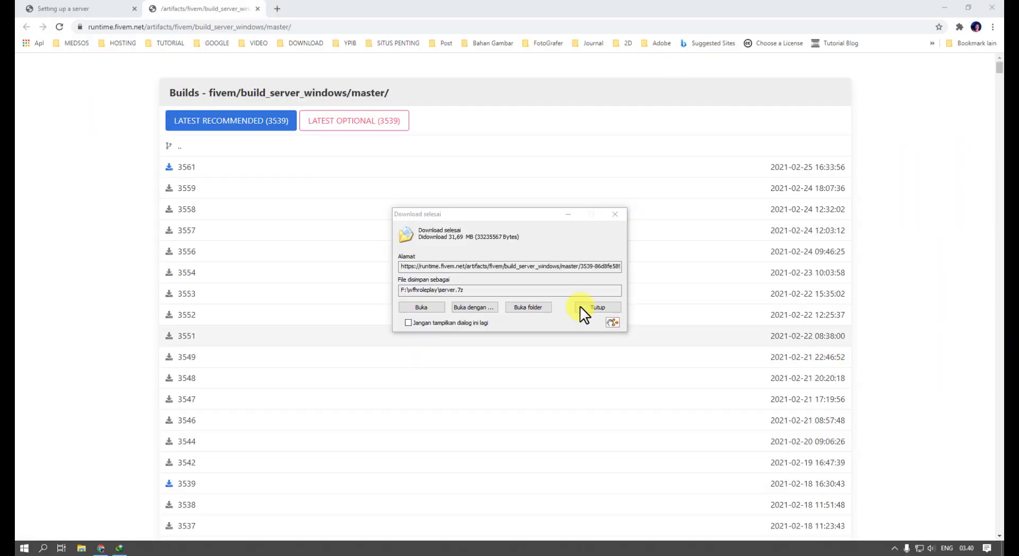
left_click(526, 332)
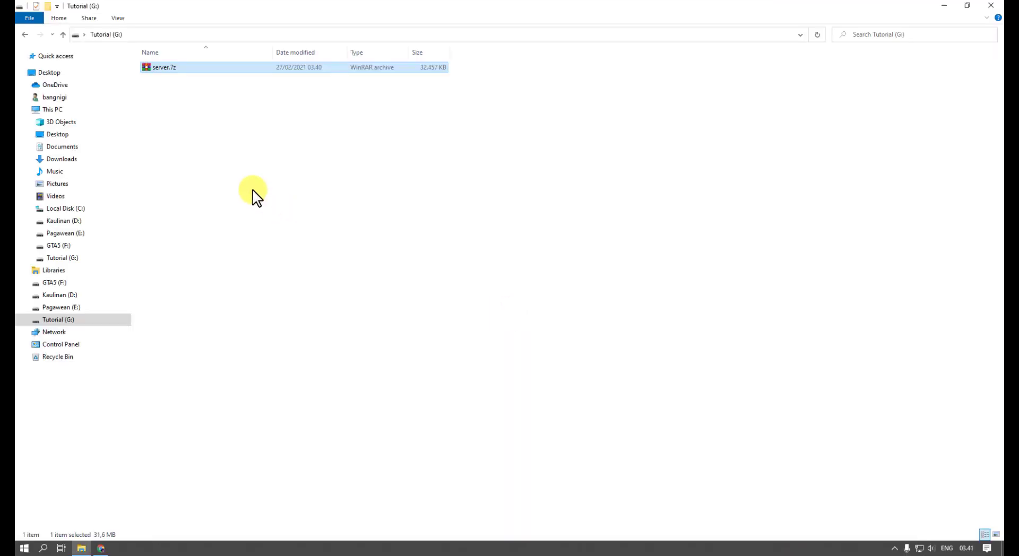
Extract the server.7z archive directly into the Tutorial (G:) drive.
left_click(163, 66)
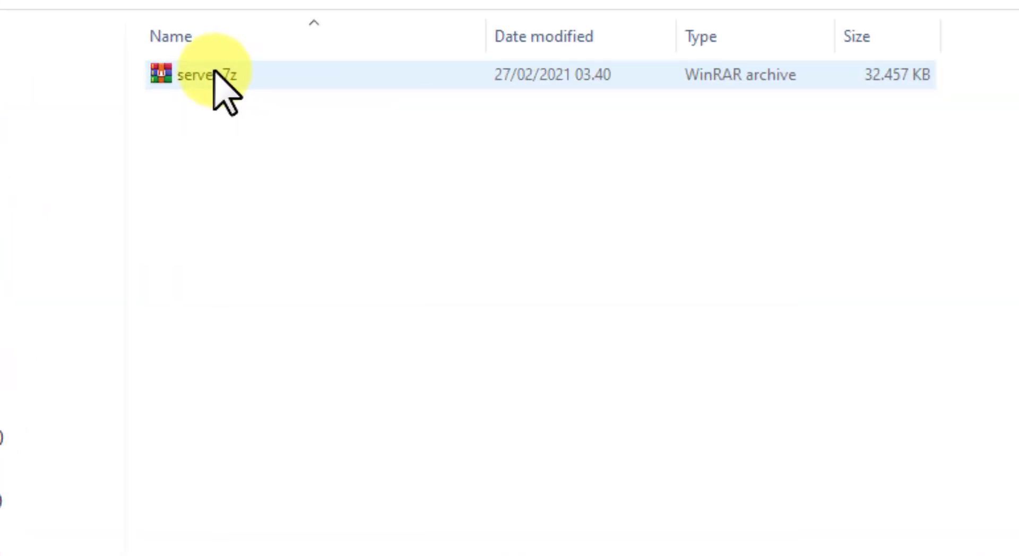
left_click(603, 386)
right_click(189, 78)
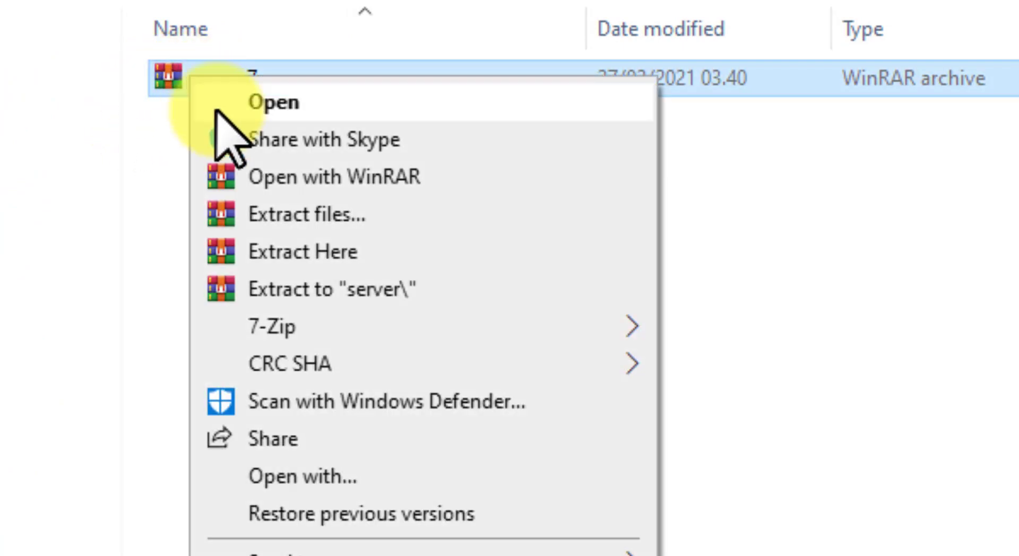
left_click(228, 253)
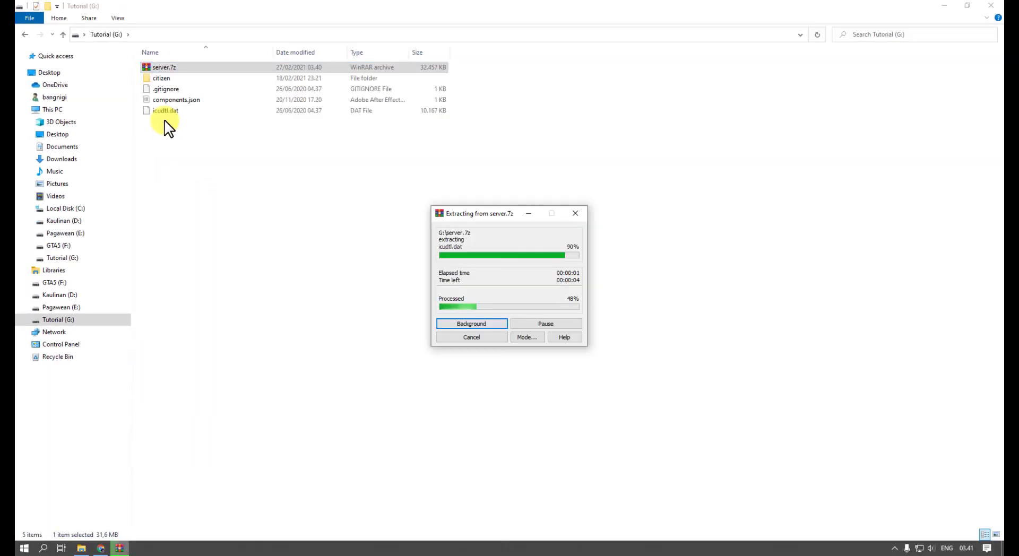
Delete the server.7z archive from among the extracted server files on Tutorial (G:).
left_click(236, 178)
scroll(247, 306, "down", 2)
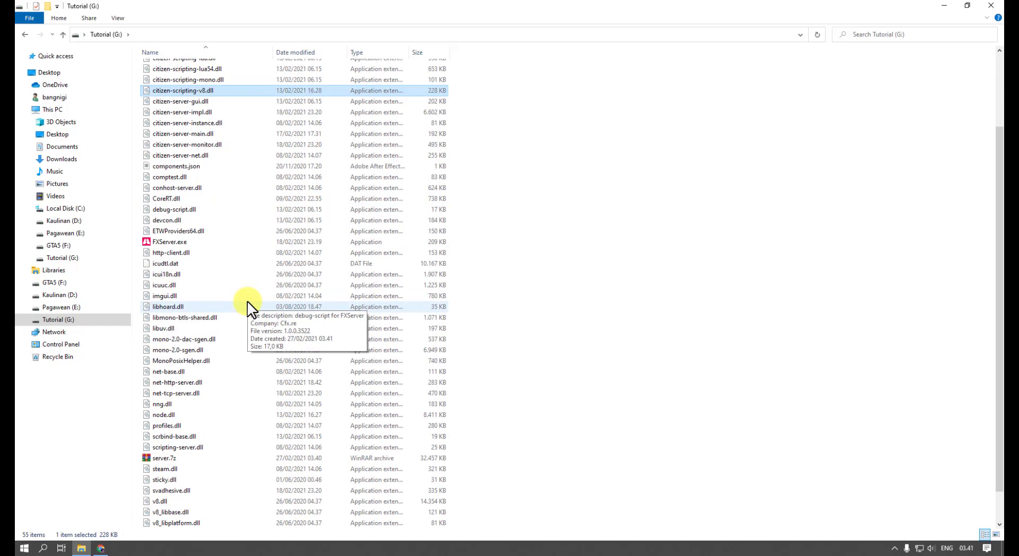
scroll(242, 292, "up", 2)
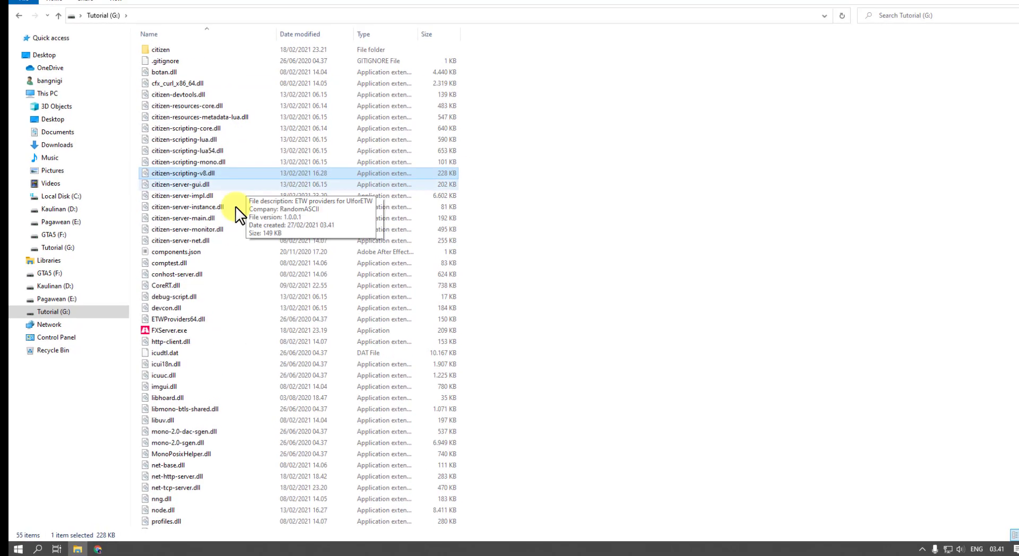
scroll(234, 206, "down", 4)
left_click(173, 421)
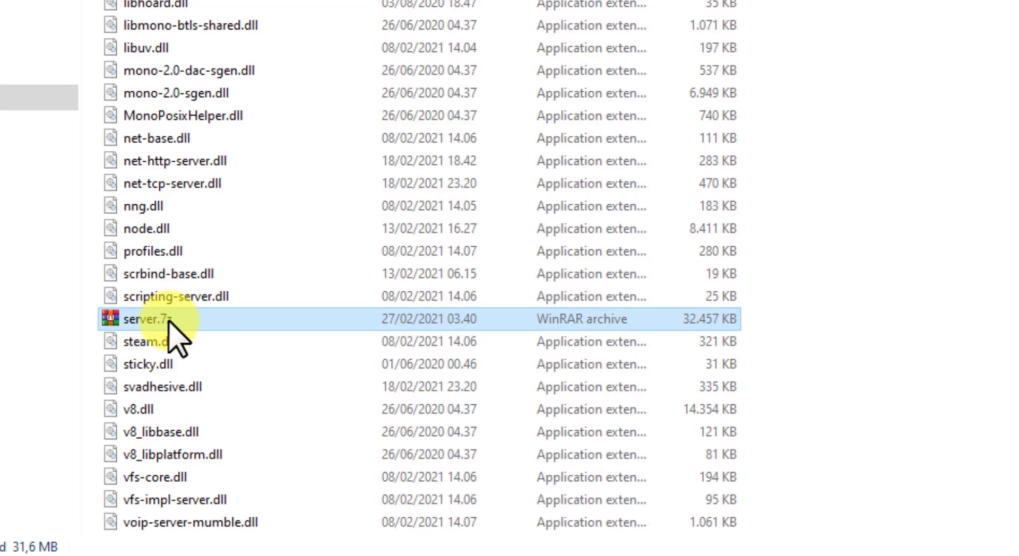
right_click(169, 319)
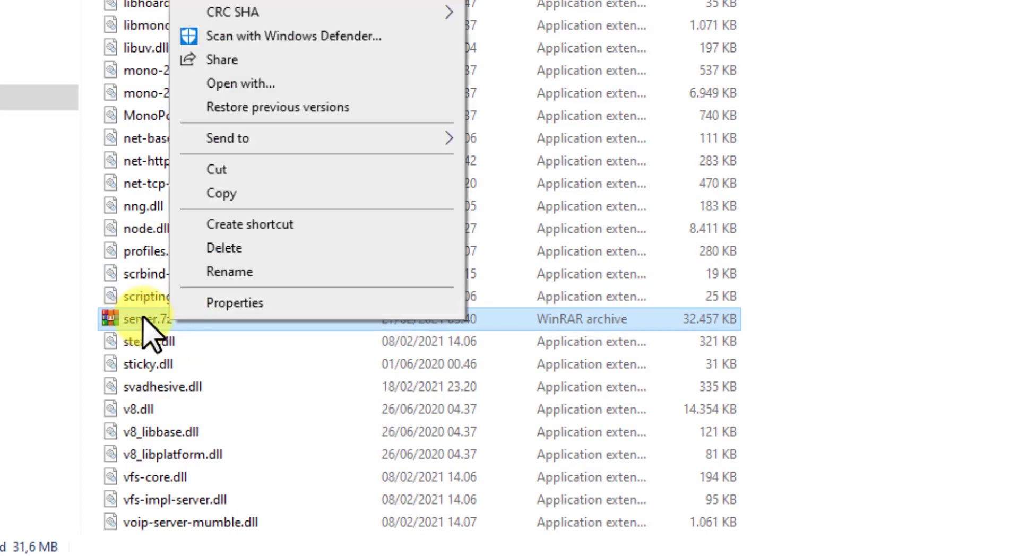
left_click(229, 248)
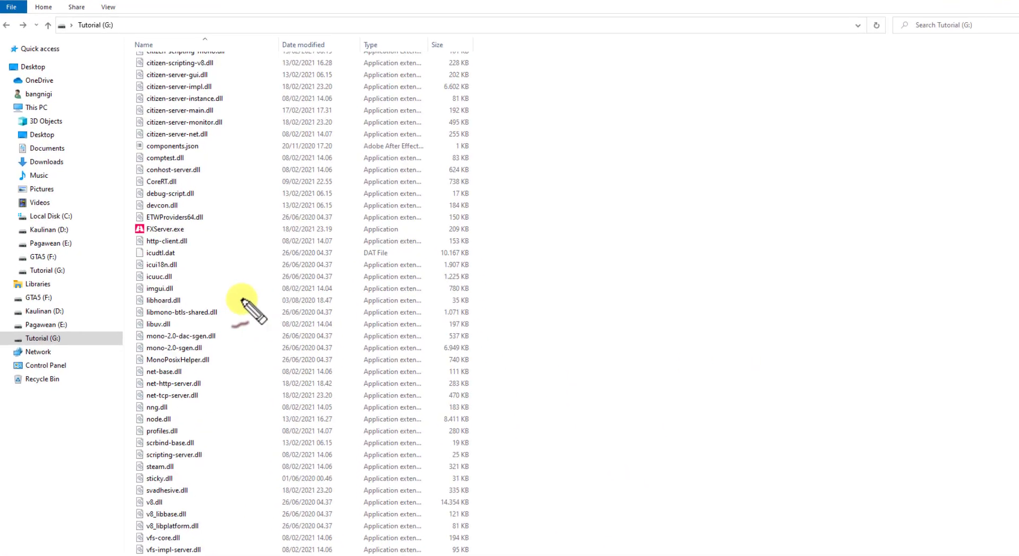
Launch FXServer.exe from the extracted server files and allow it through Windows Defender Firewall on public networks.
left_click_drag(132, 224, 153, 237)
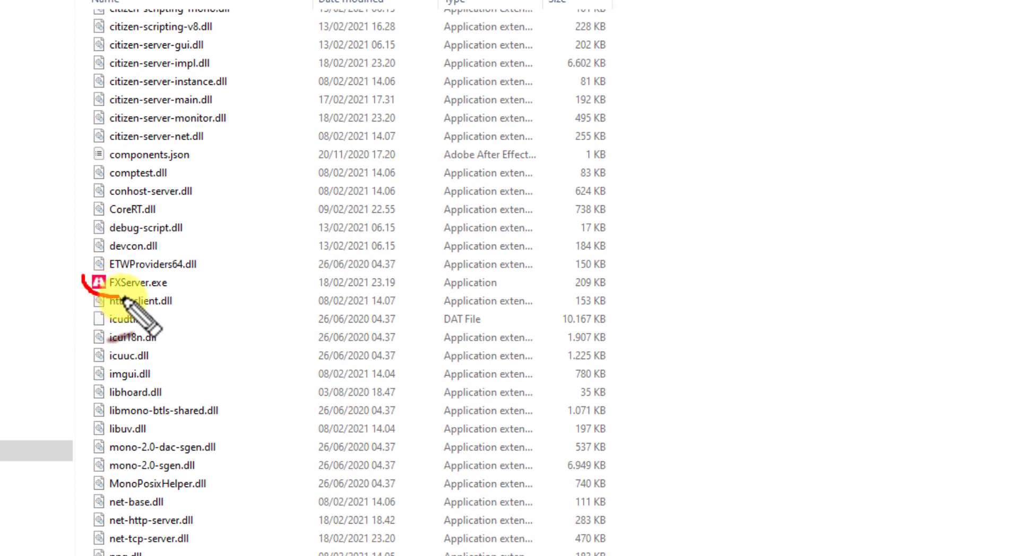
mouse_move(124, 299)
left_mouse_down()
mouse_move(159, 289)
mouse_move(93, 266)
mouse_move(66, 276)
left_mouse_up()
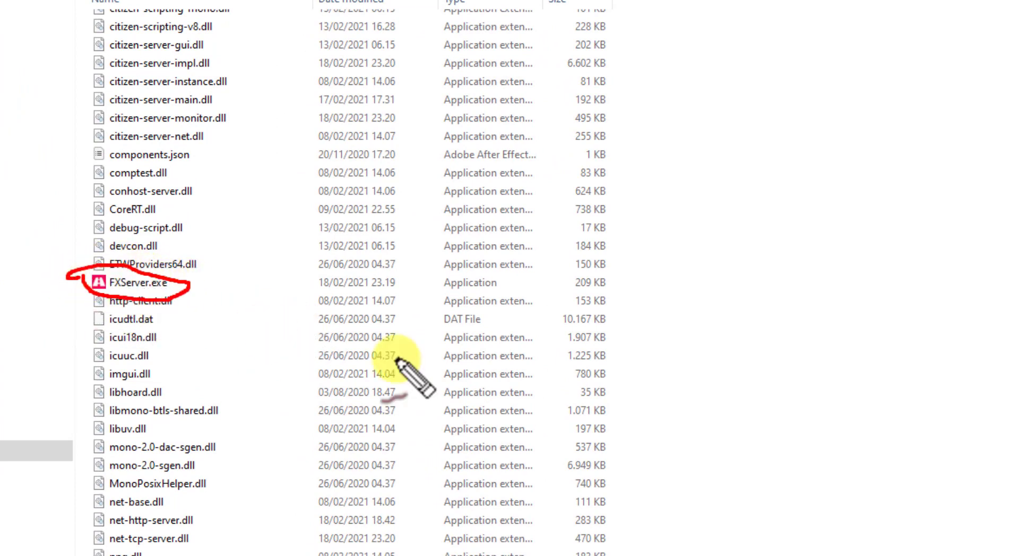
key("Escape")
left_click(122, 279)
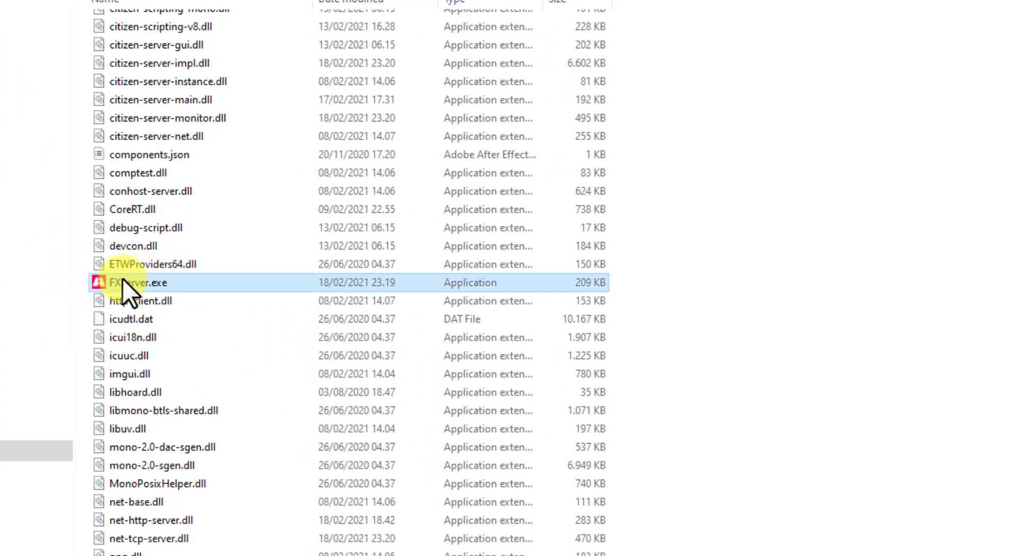
right_click(123, 279)
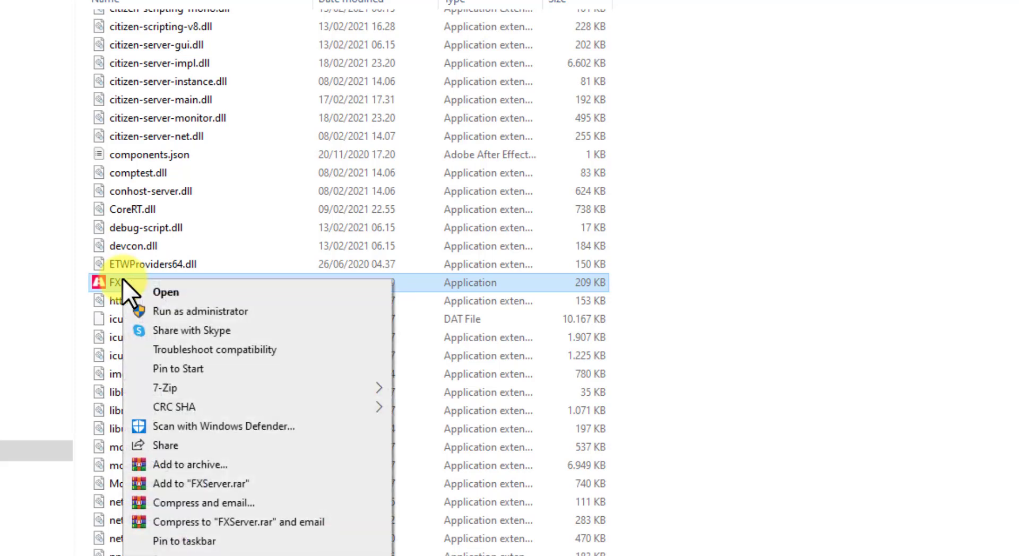
left_click(167, 293)
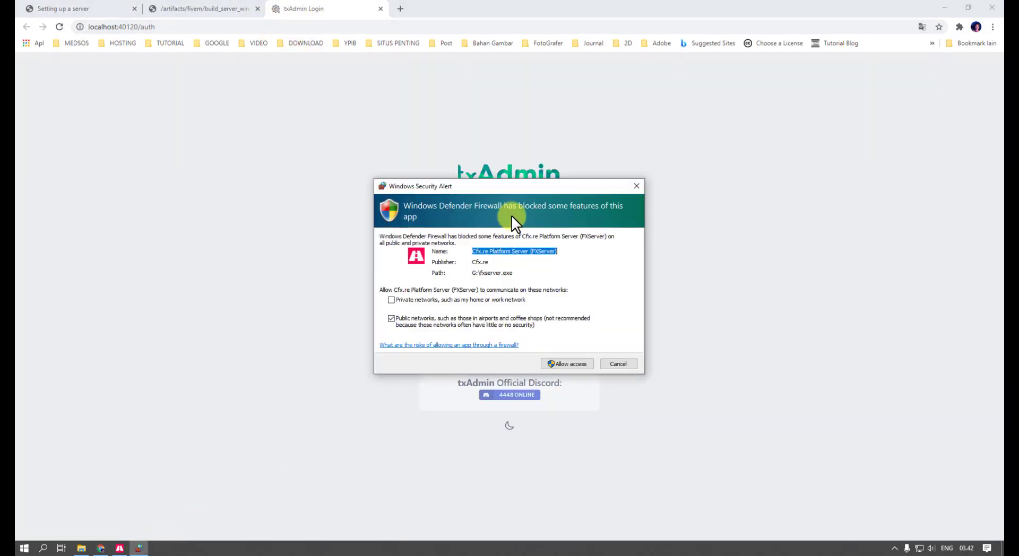
left_click_drag(527, 183, 222, 131)
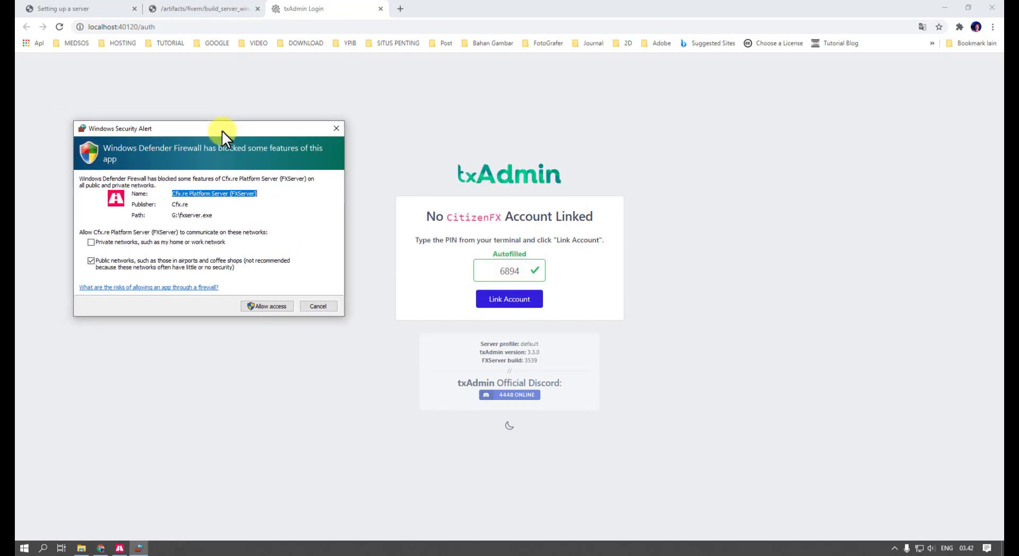
left_click(254, 306)
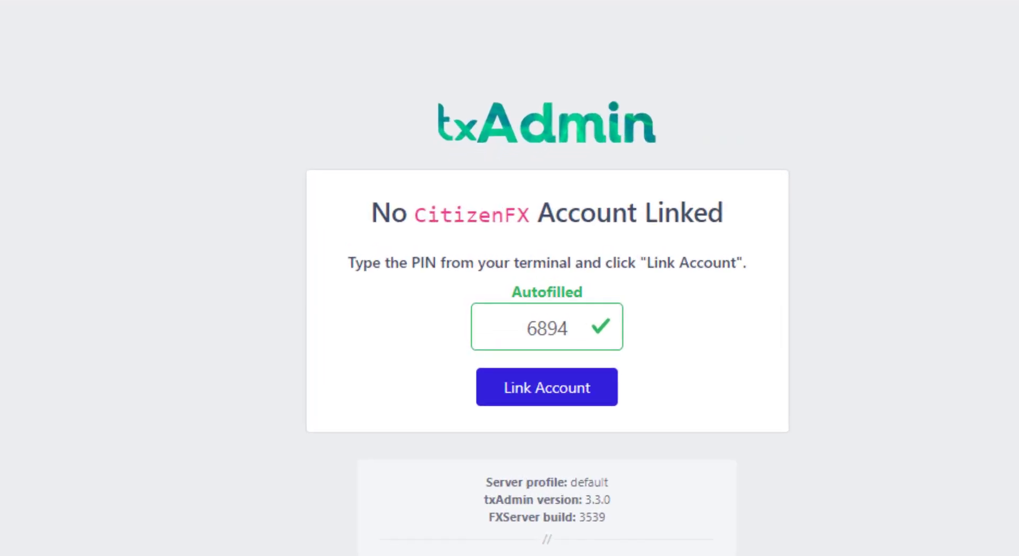
Link the CitizenFX account to txAdmin with the autofilled PIN and grant the requested personal information permissions.
left_click_drag(457, 370, 642, 411)
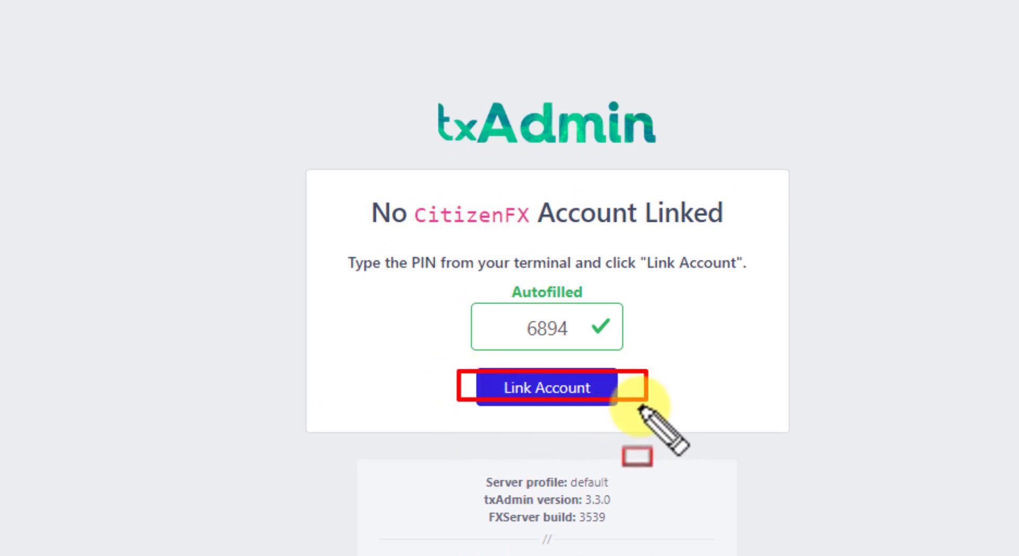
key("Escape")
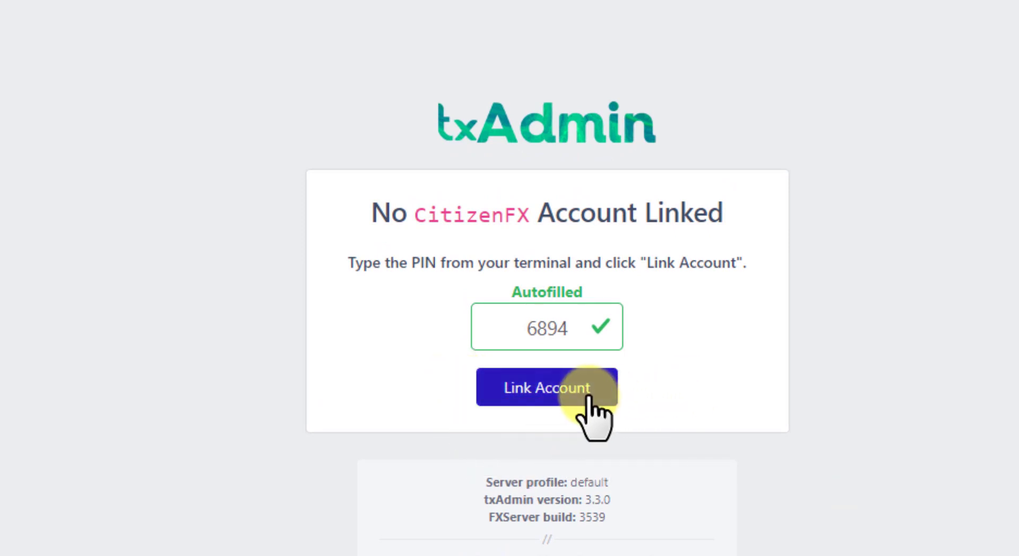
left_click(581, 390)
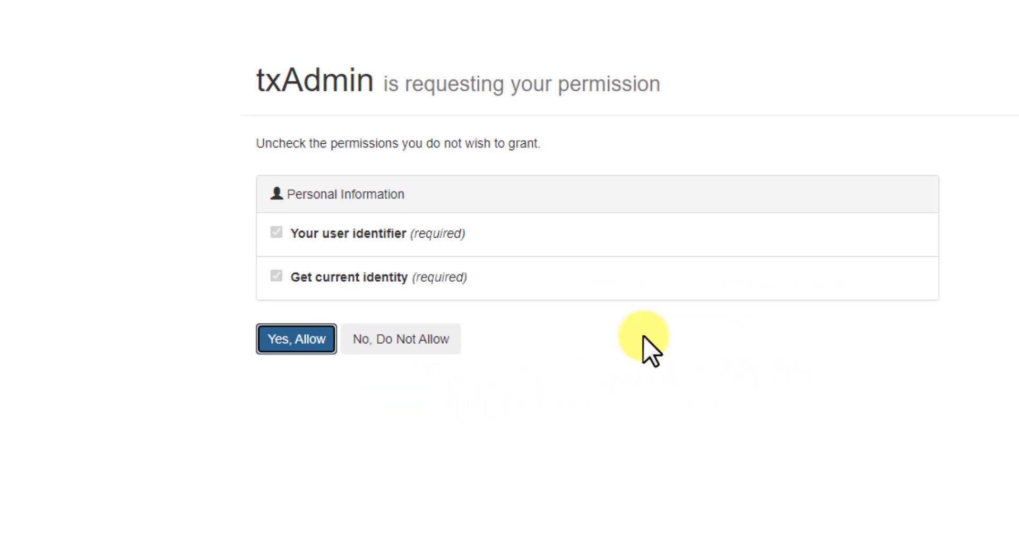
left_click(295, 346)
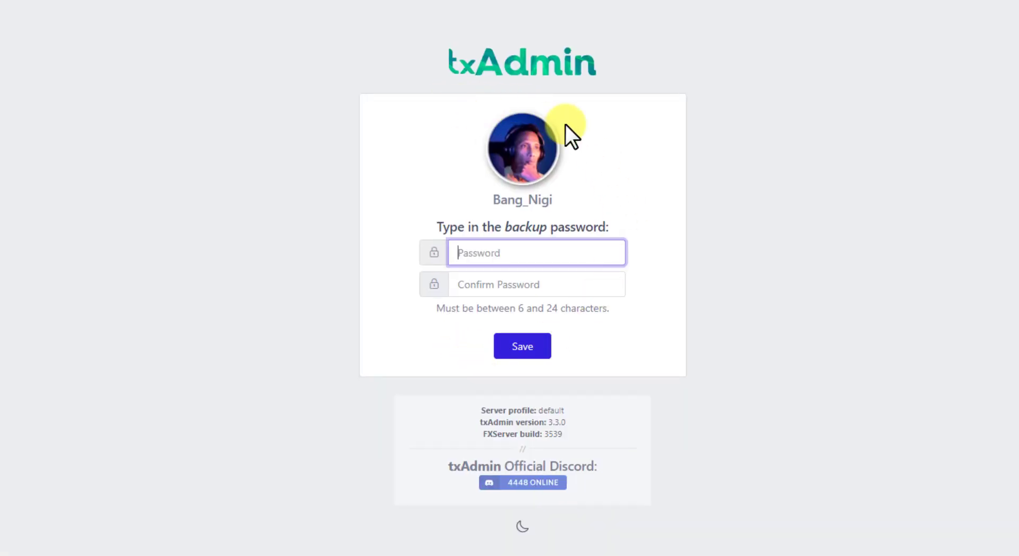
Fill the backup password and its confirmation with the saved password, and save it for the txAdmin account.
left_click(477, 259)
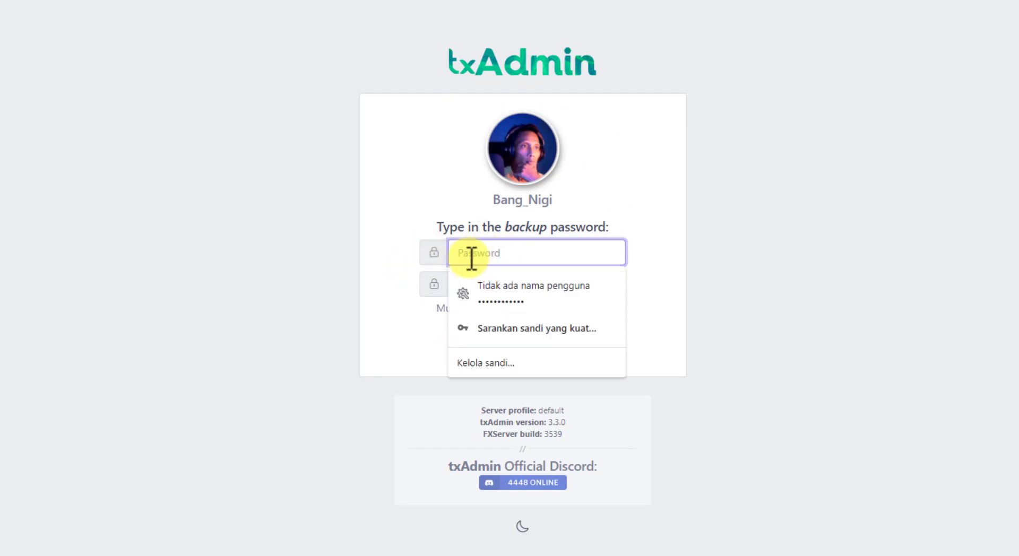
left_click(254, 231)
left_click(491, 256)
left_click(351, 219)
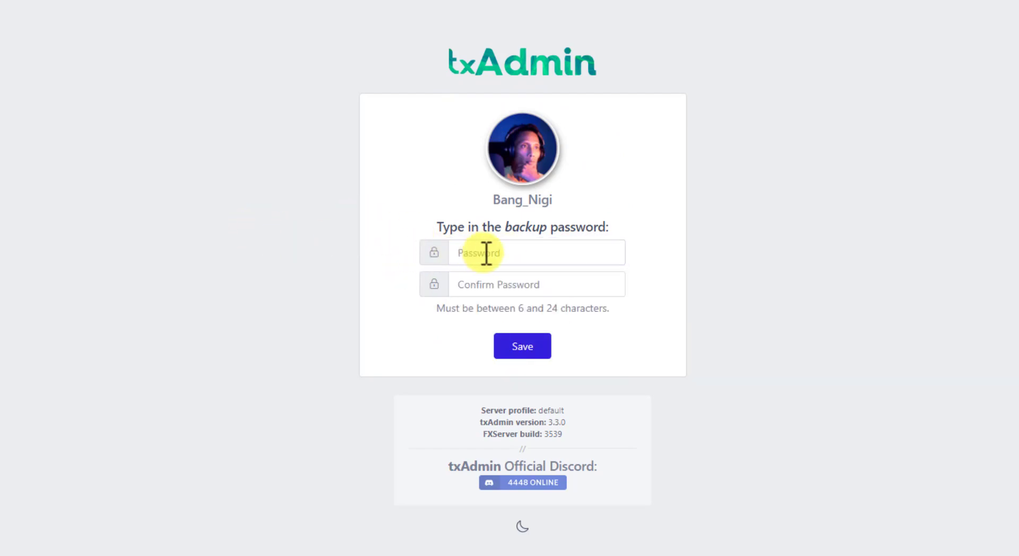
left_click(548, 256)
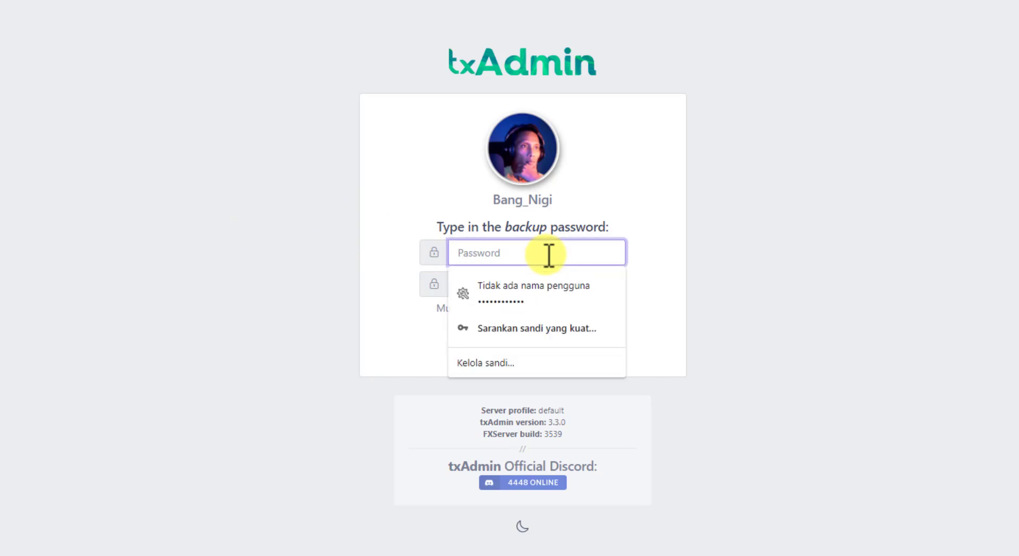
left_click(466, 301)
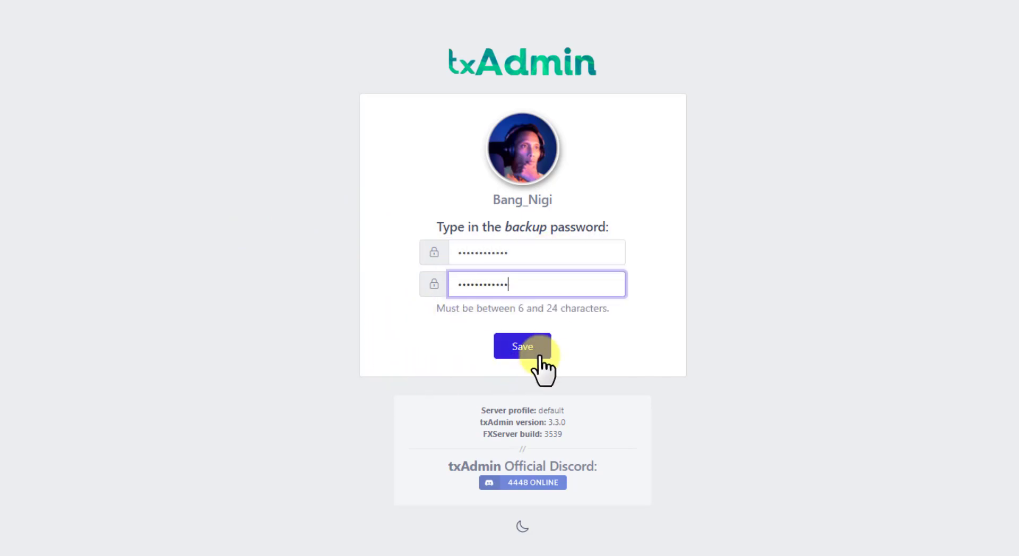
mouse_move(469, 347)
left_mouse_down()
mouse_move(488, 359)
mouse_move(609, 369)
left_mouse_up()
key("Escape")
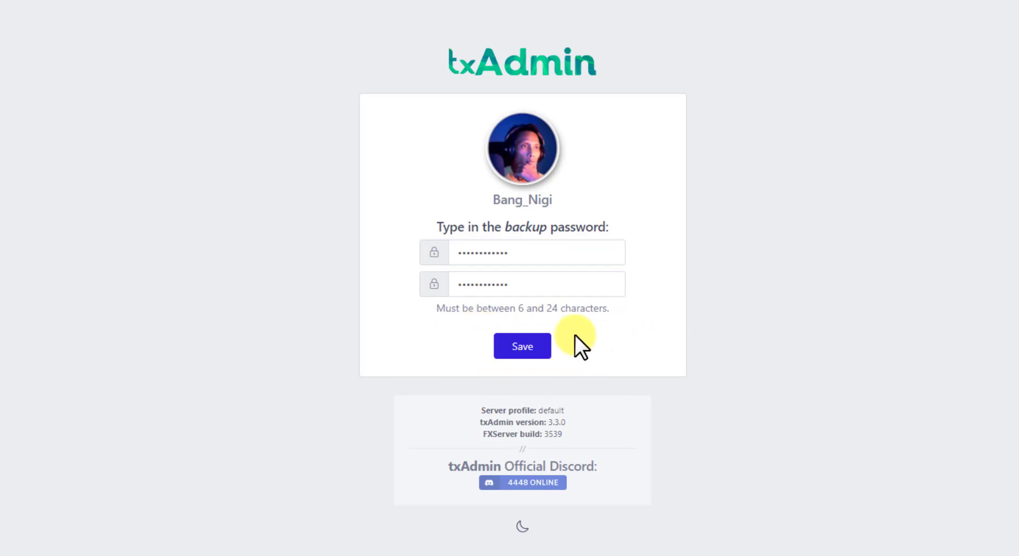
left_click(516, 345)
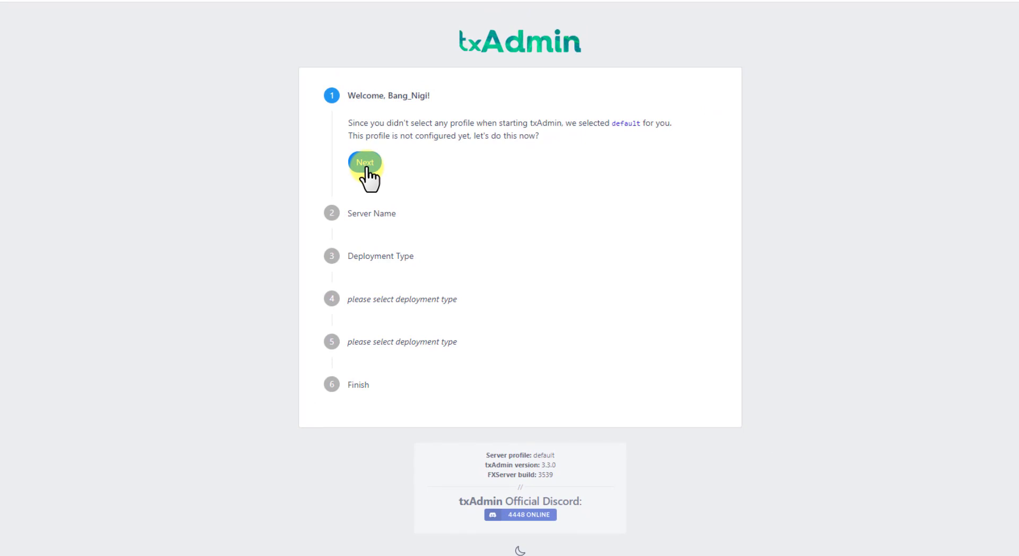
Begin configuring the default profile and set the server name to Test Server.
left_click(373, 166)
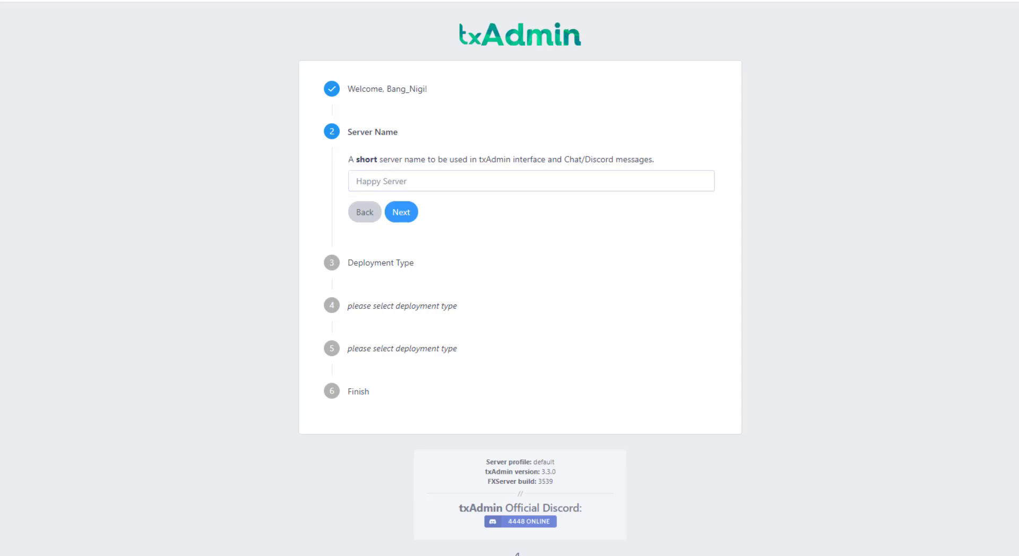
left_click_drag(386, 189, 717, 225)
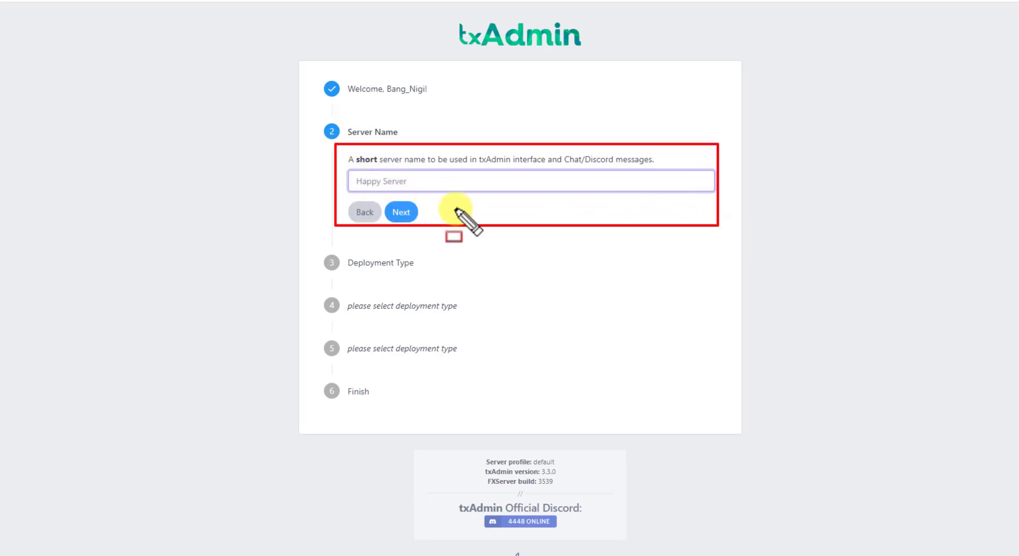
mouse_move(321, 117)
left_mouse_down()
mouse_move(371, 159)
mouse_move(413, 147)
left_mouse_up()
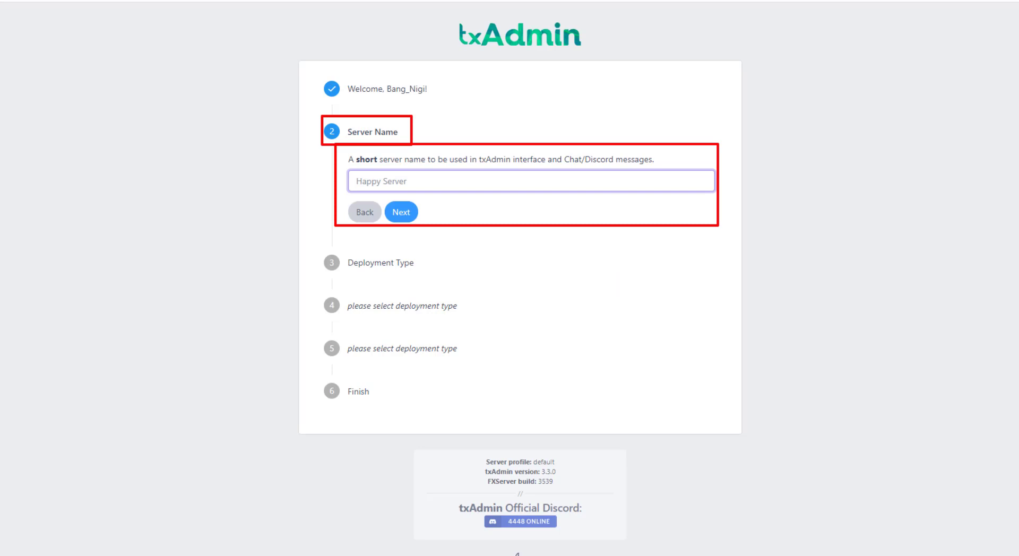
left_click(364, 182)
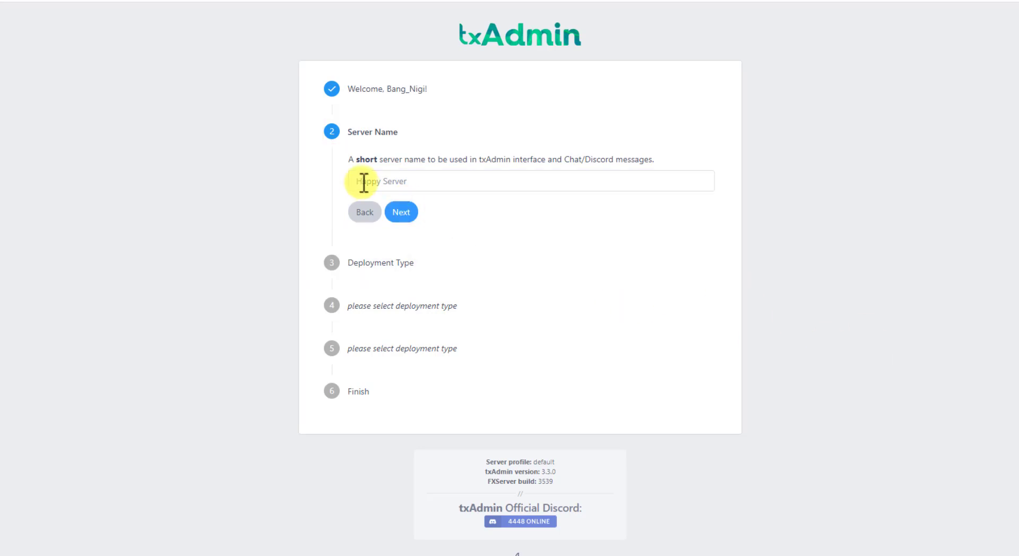
type("Test Server")
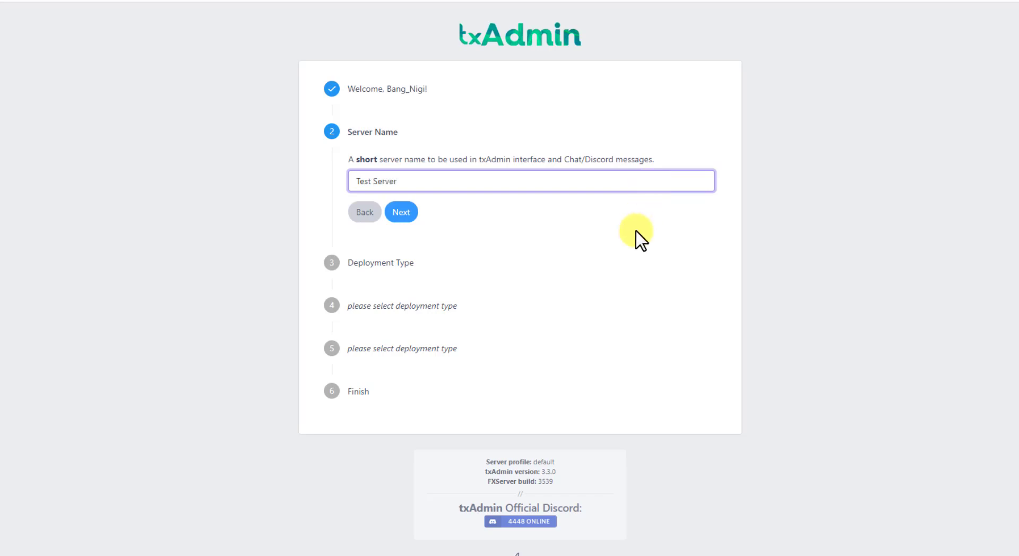
left_click(399, 214)
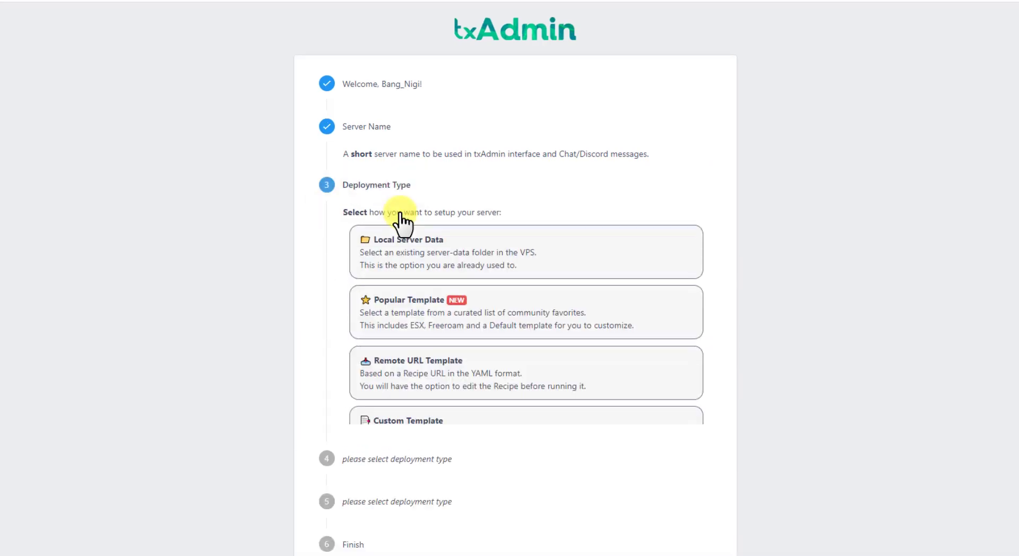
Choose Popular Template as the server's deployment type.
scroll(705, 175, "down", 2)
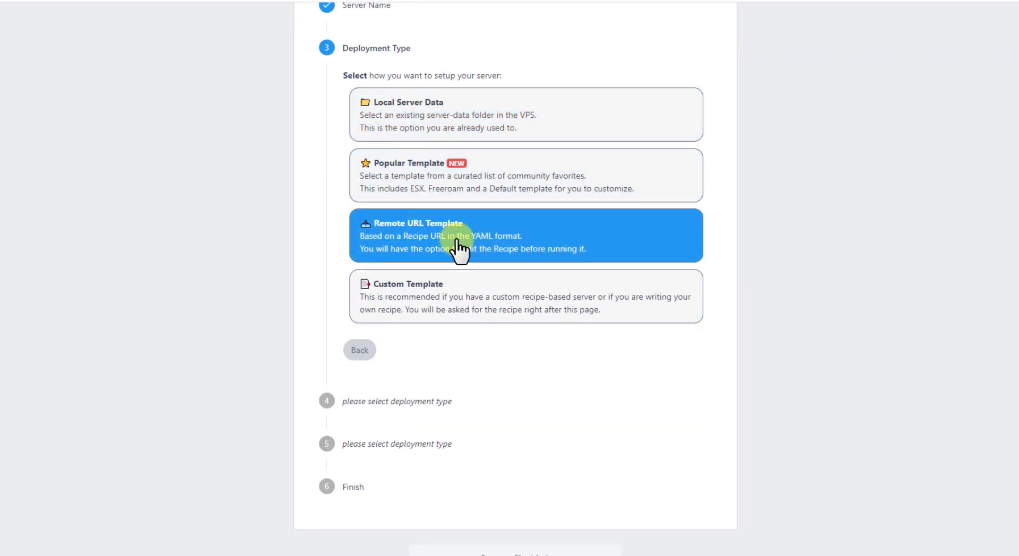
scroll(415, 168, "up", 1)
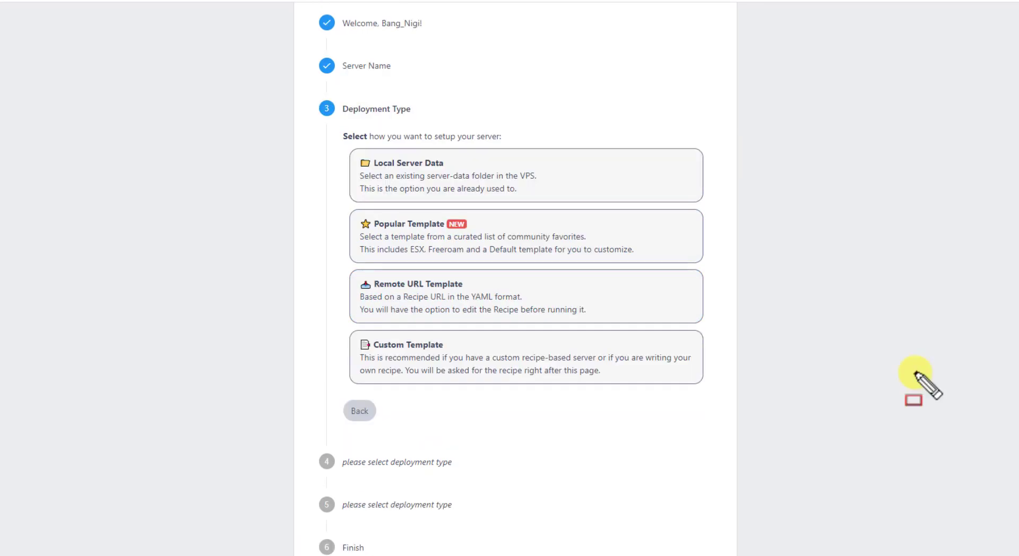
mouse_move(336, 204)
left_mouse_down()
mouse_move(350, 232)
mouse_move(462, 257)
mouse_move(704, 267)
left_mouse_up()
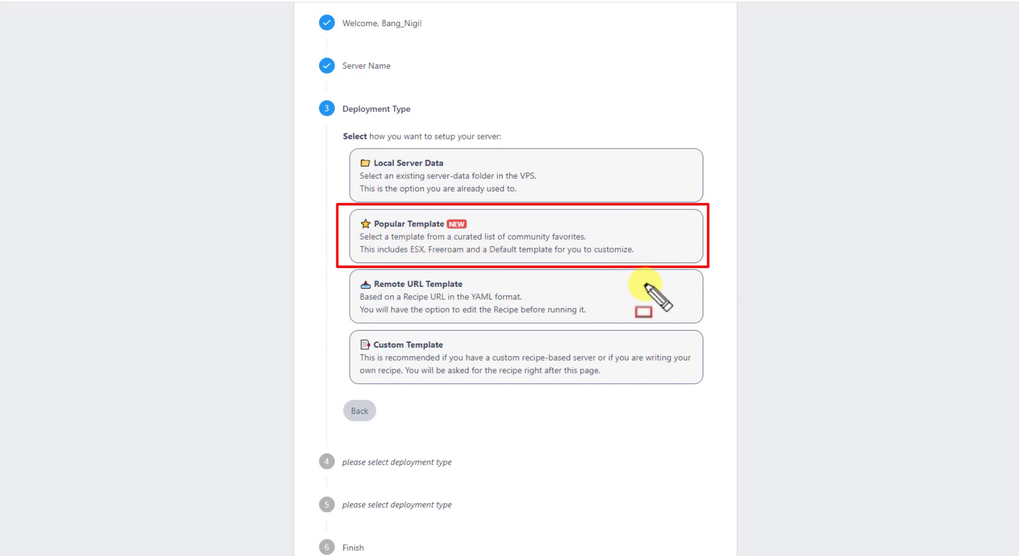
key("Escape")
left_click(416, 234)
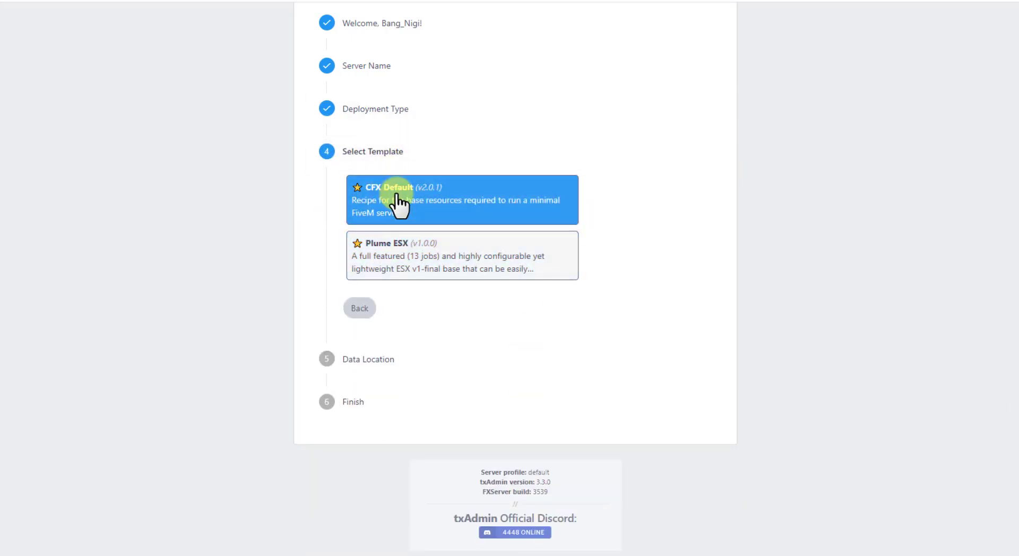
Select the CFX Default template for a minimal FiveM server.
left_click(416, 196)
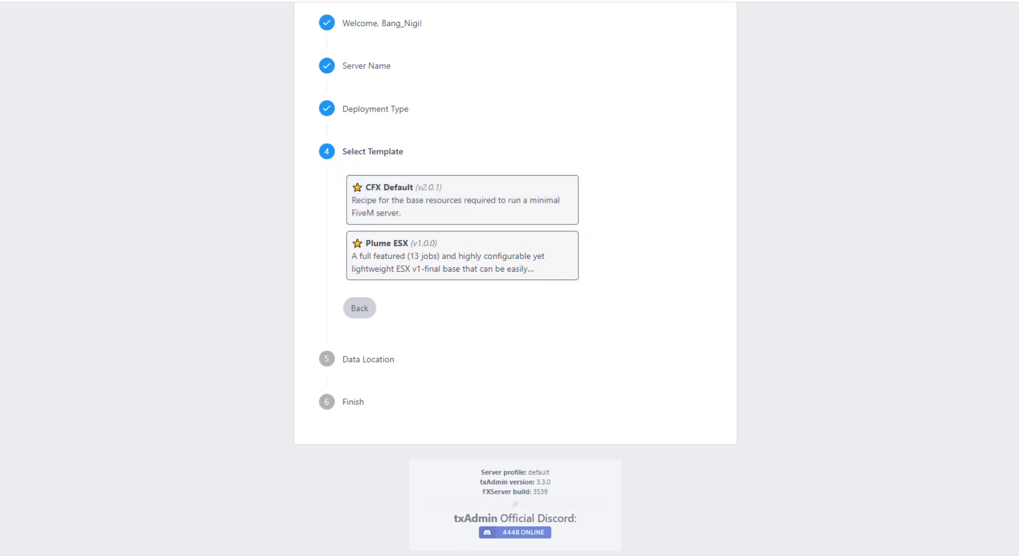
mouse_move(337, 169)
left_mouse_down()
mouse_move(387, 221)
mouse_move(589, 228)
left_mouse_up()
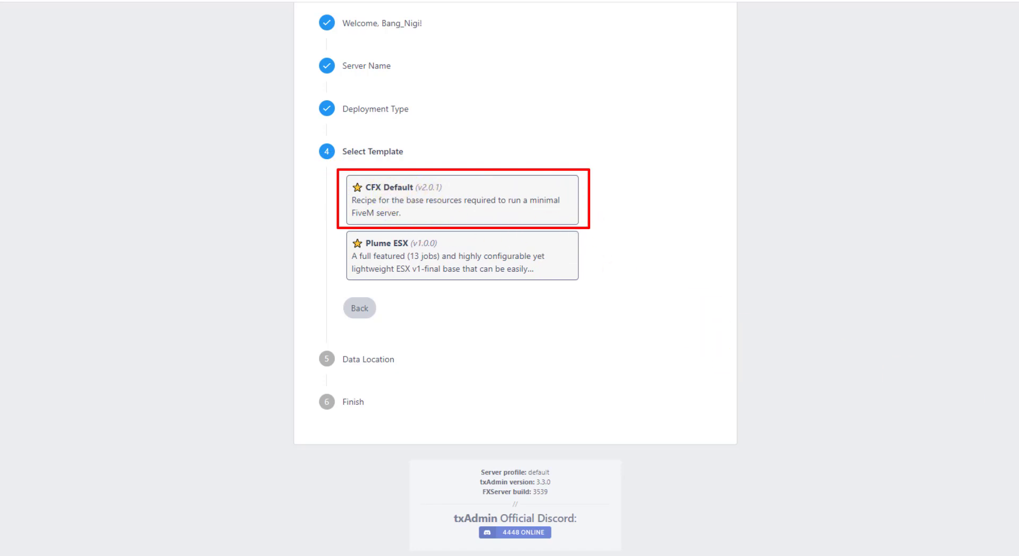
left_click(485, 215)
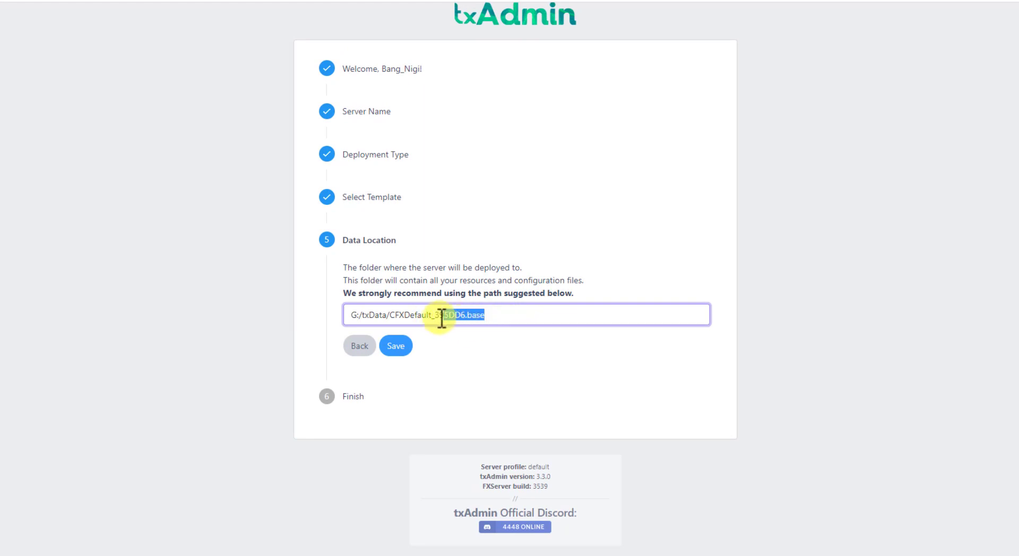
Shorten the server's data location to G:/txData/CFX and save it.
left_click_drag(450, 319, 420, 319)
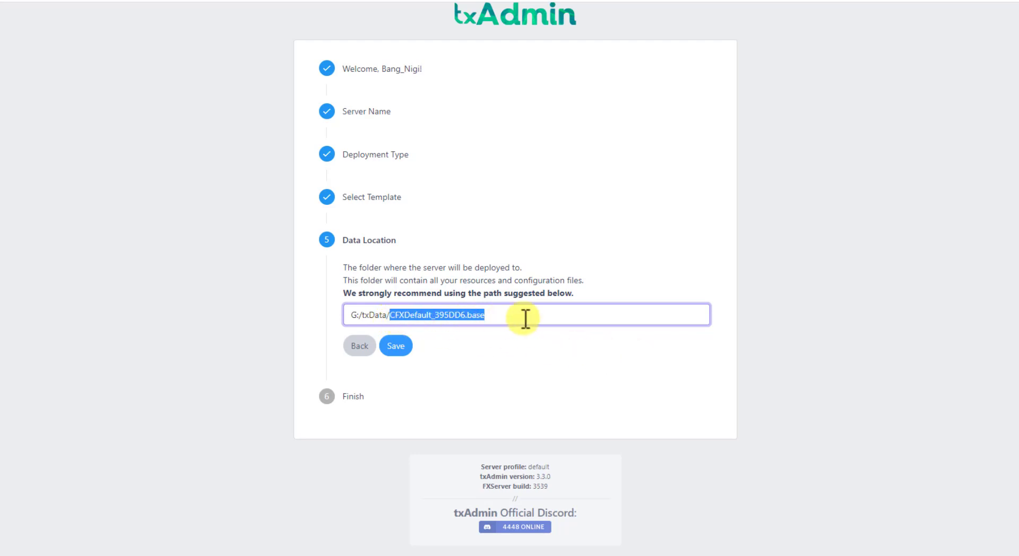
left_click_drag(526, 318, 389, 315)
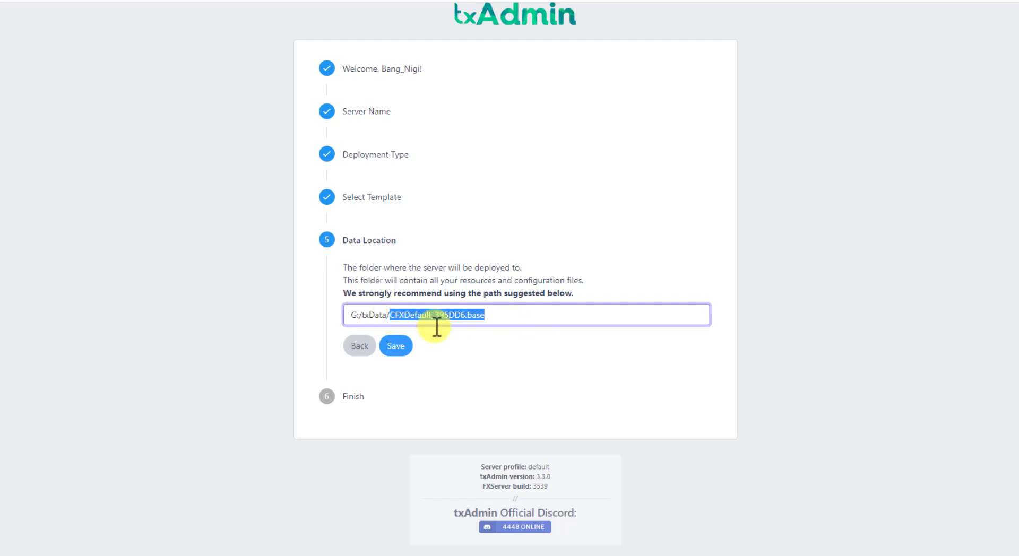
scroll(359, 334, "up", 1)
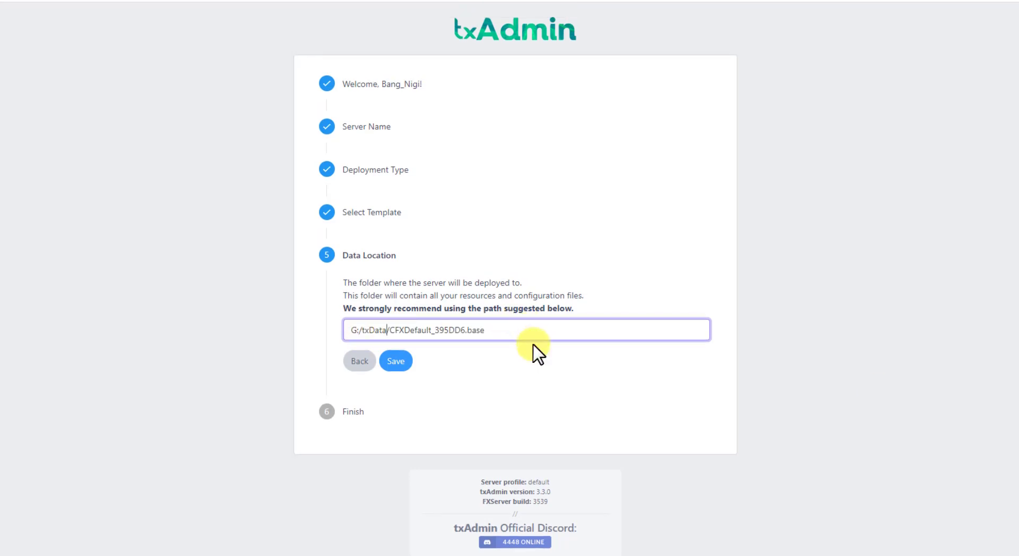
left_click(498, 377)
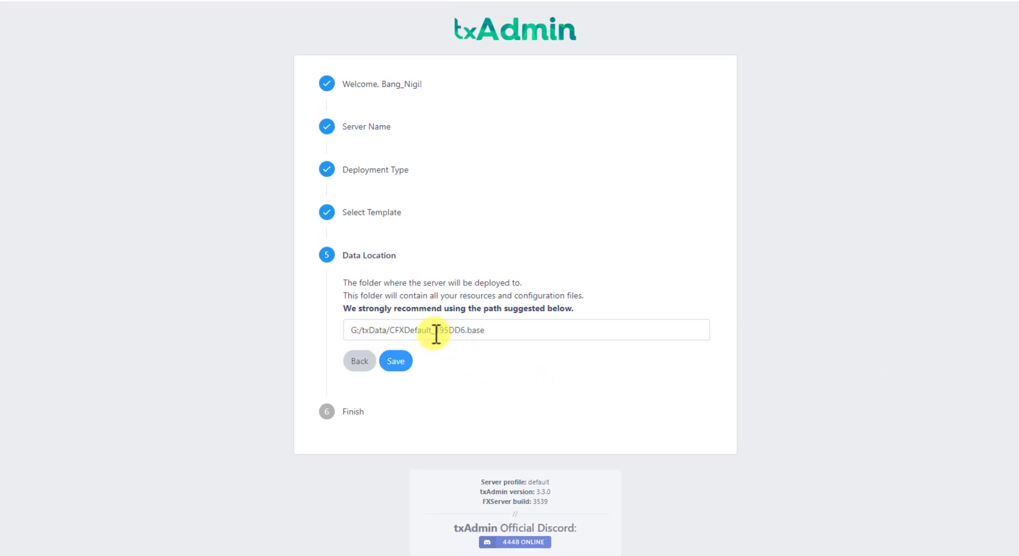
left_click_drag(432, 331, 535, 330)
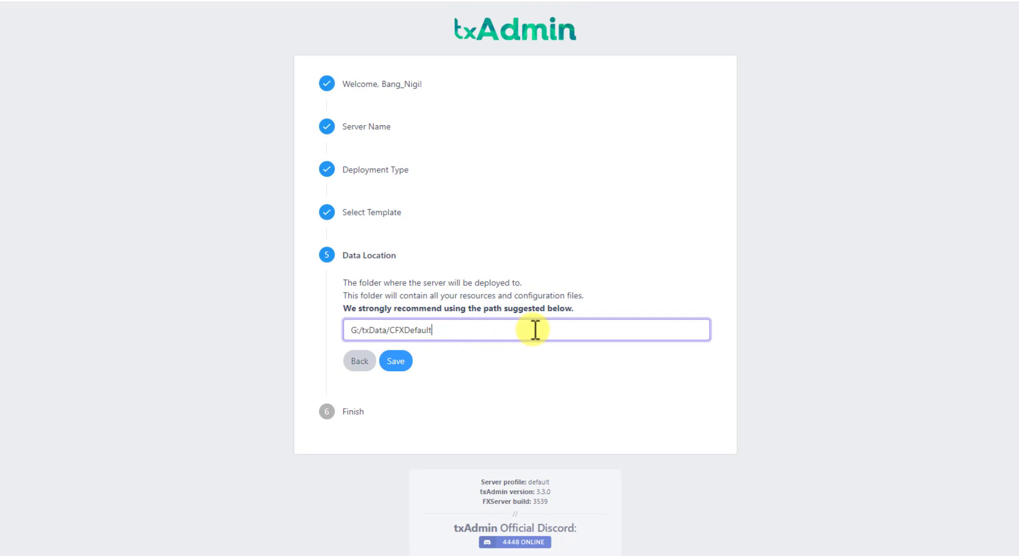
left_click_drag(406, 334, 489, 338)
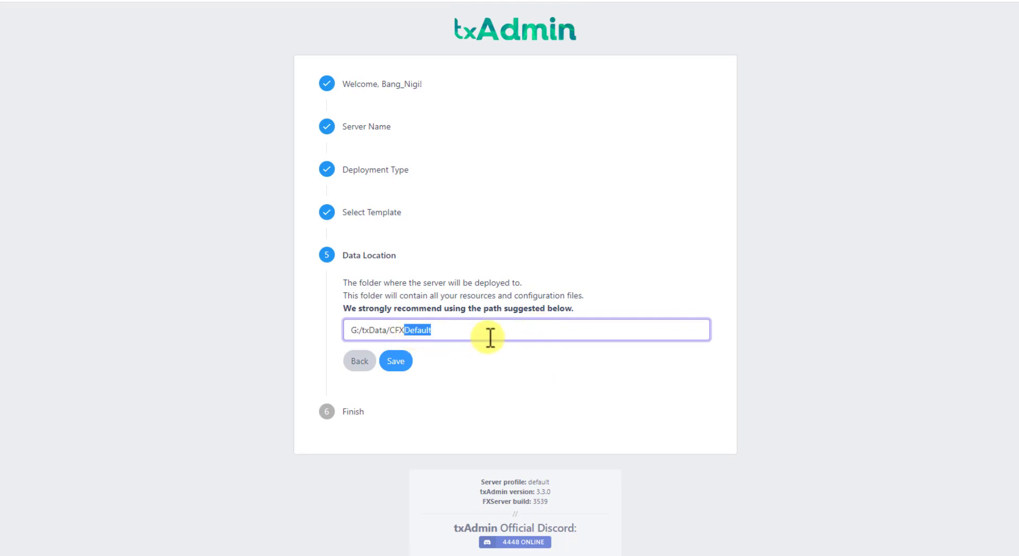
left_click(491, 378)
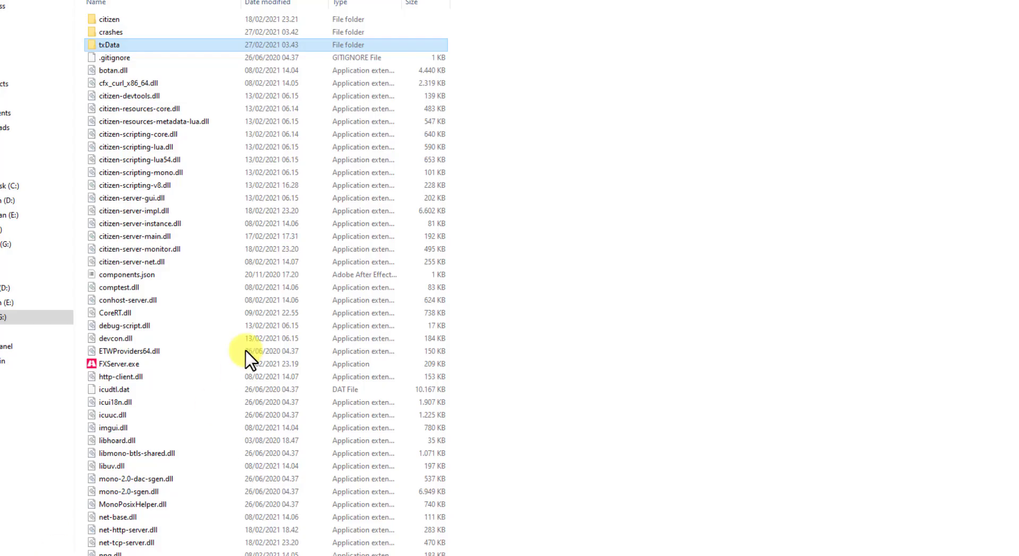
key("alt+Tab")
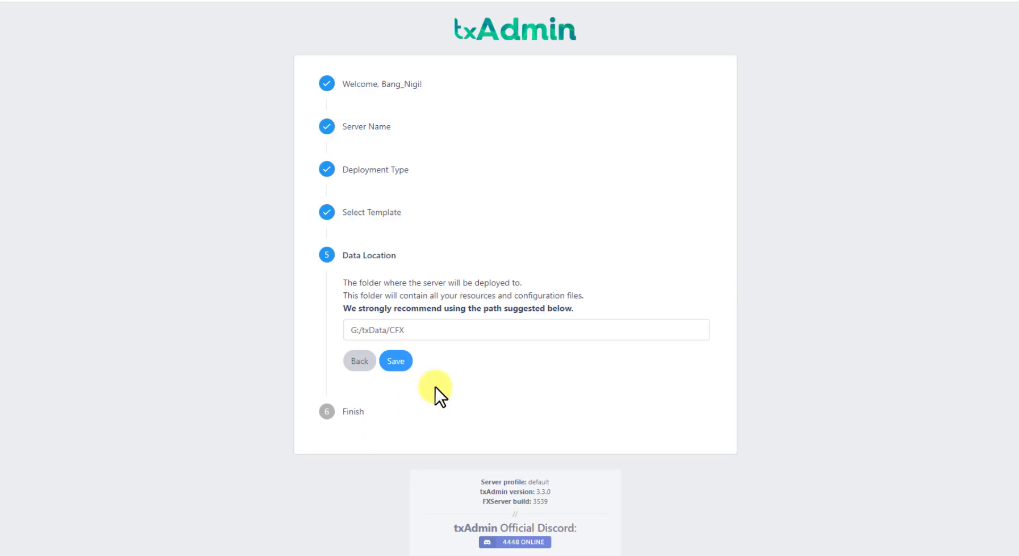
left_click(393, 362)
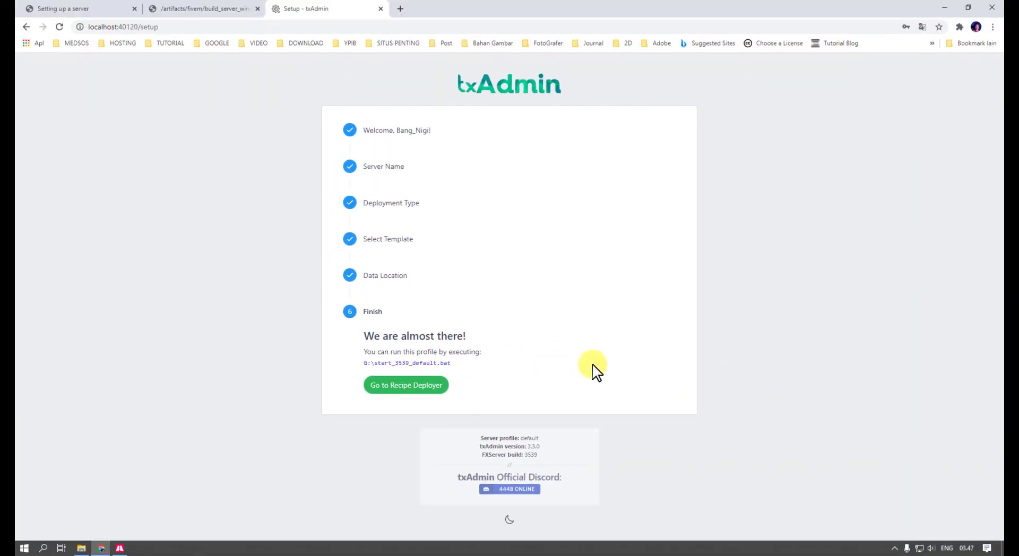
Open the Recipe Deployer, review the CFX Default recipe, and continue to the input parameters.
left_click(406, 386)
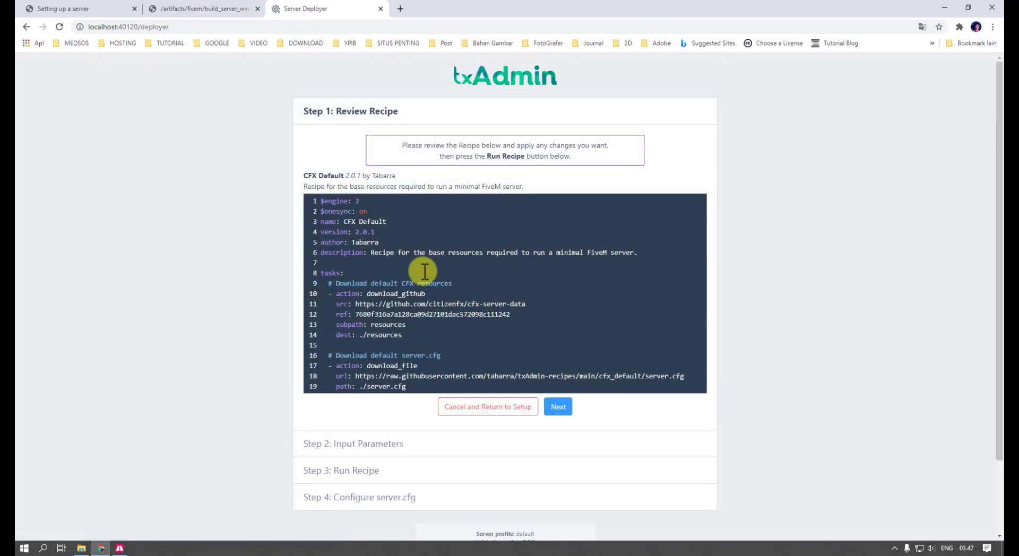
left_click(481, 286)
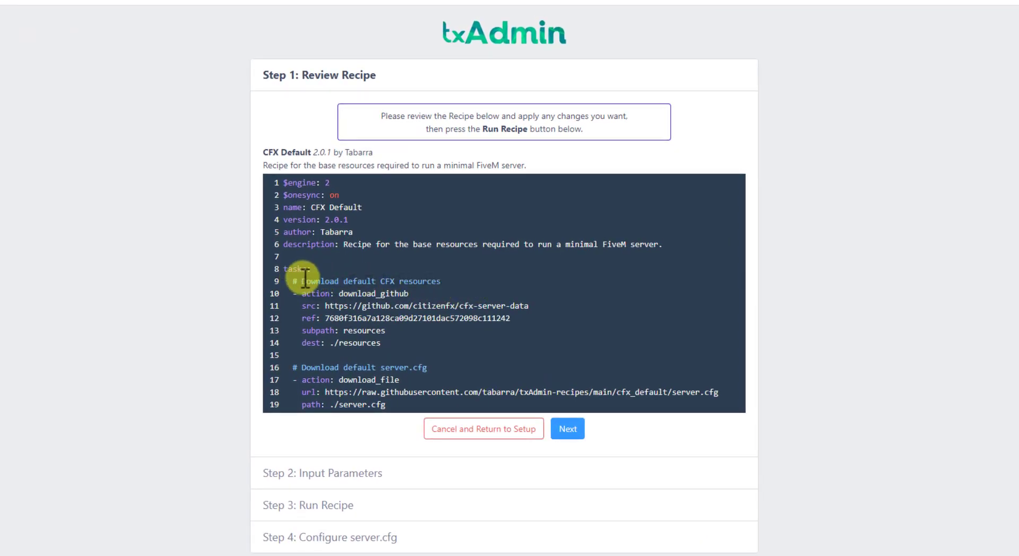
scroll(337, 268, "down", 2)
scroll(300, 194, "up", 2)
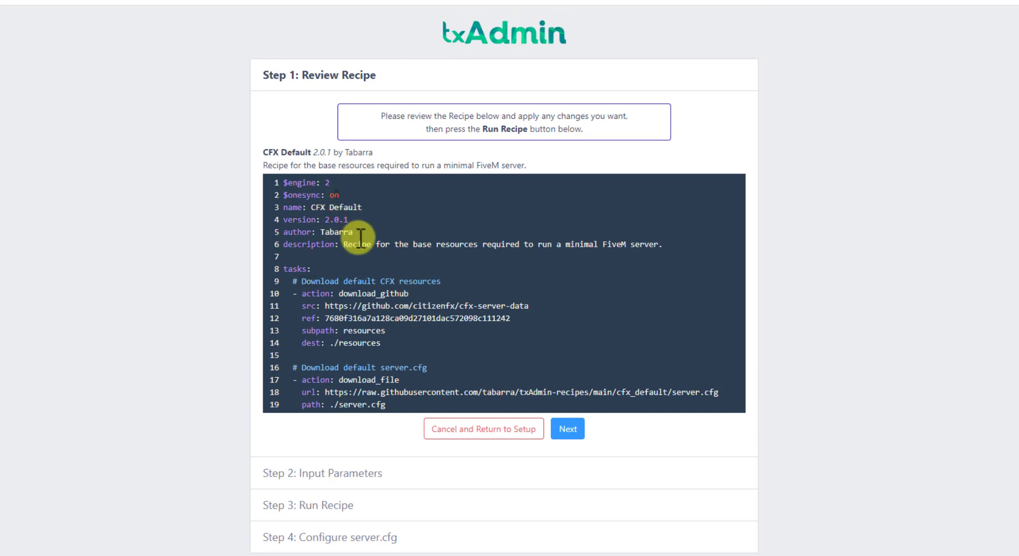
scroll(388, 300, "down", 1)
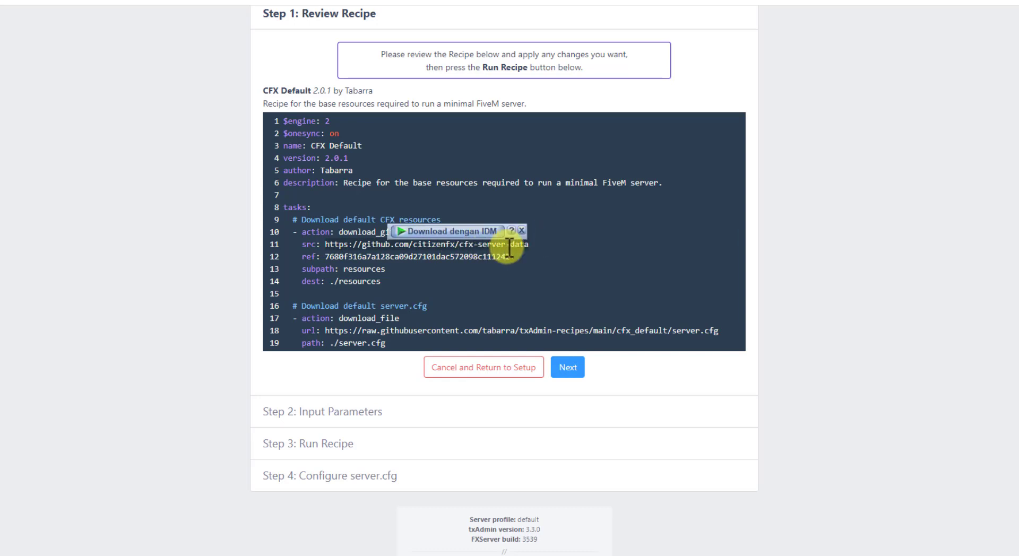
left_click(567, 370)
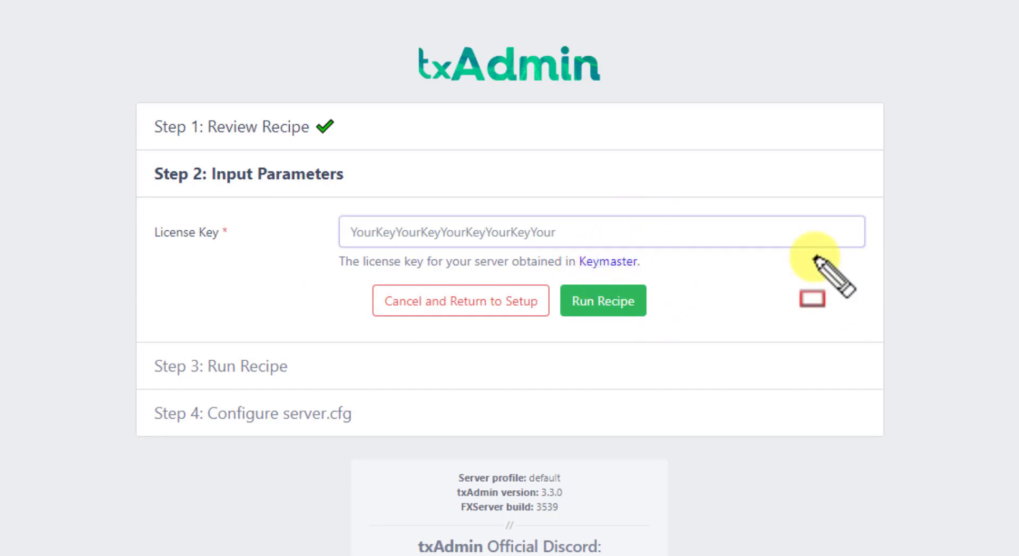
Open Keymaster from the license key hint and sign in to the key management site.
left_click_drag(577, 243, 658, 278)
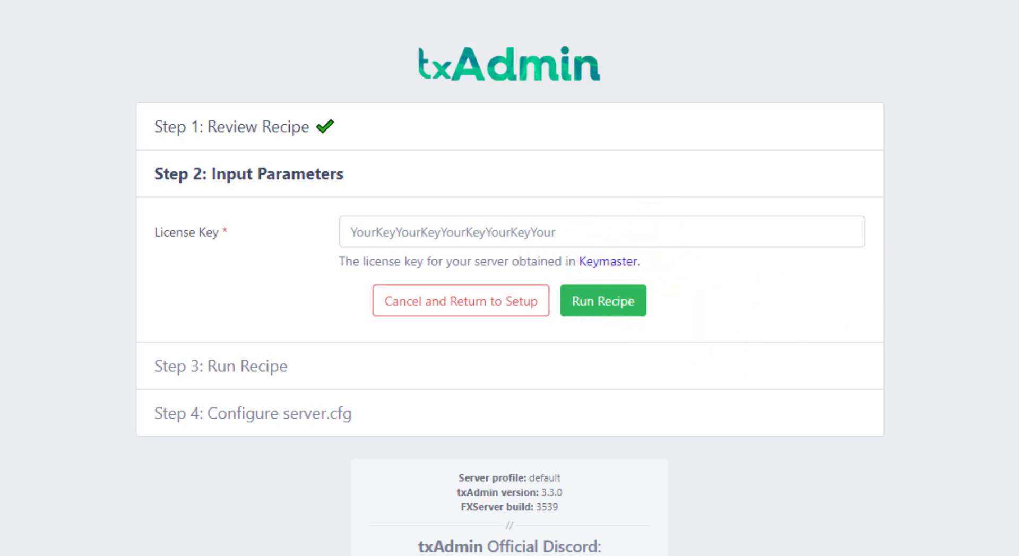
left_click(602, 260)
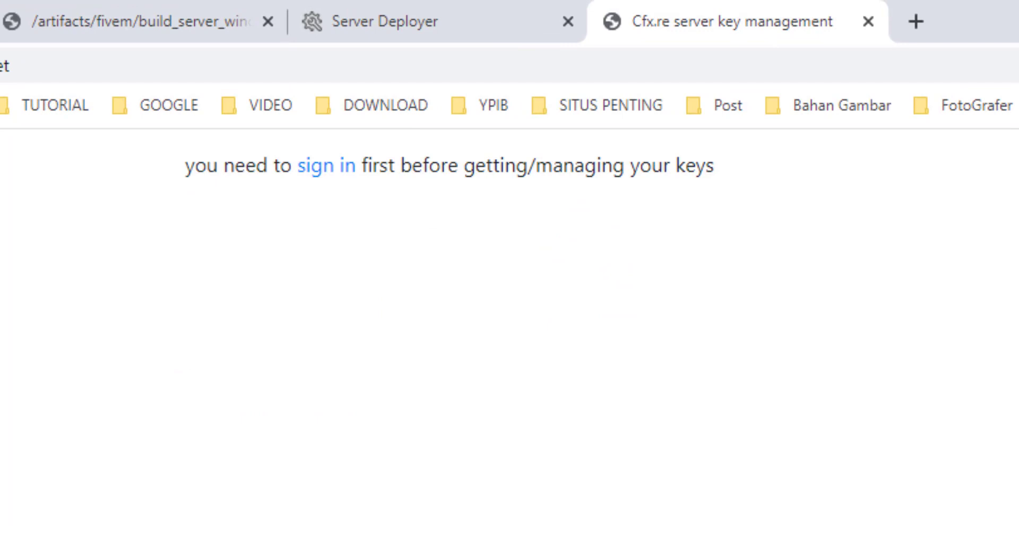
left_click(321, 168)
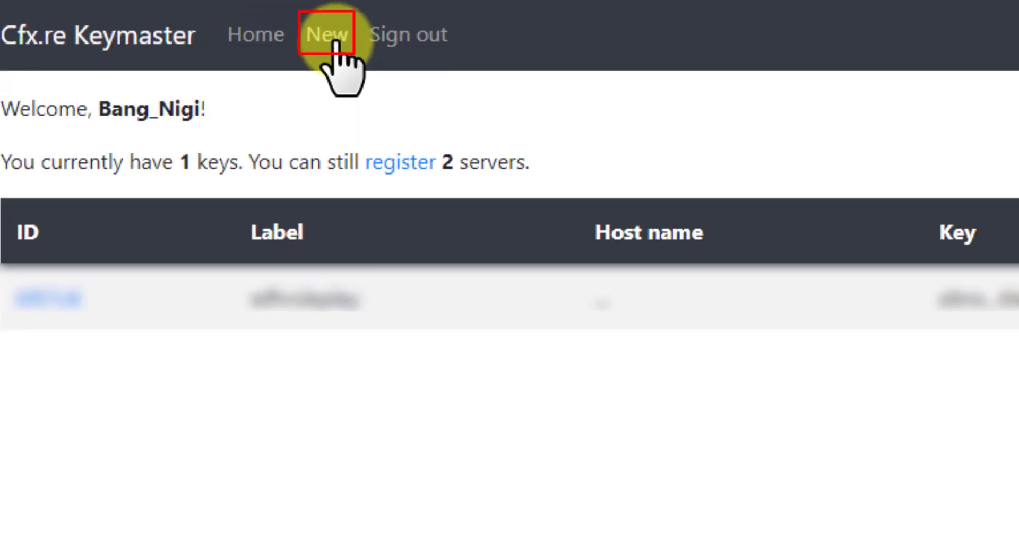
Begin a new server key registration and set its label to testserver.
left_click(333, 43)
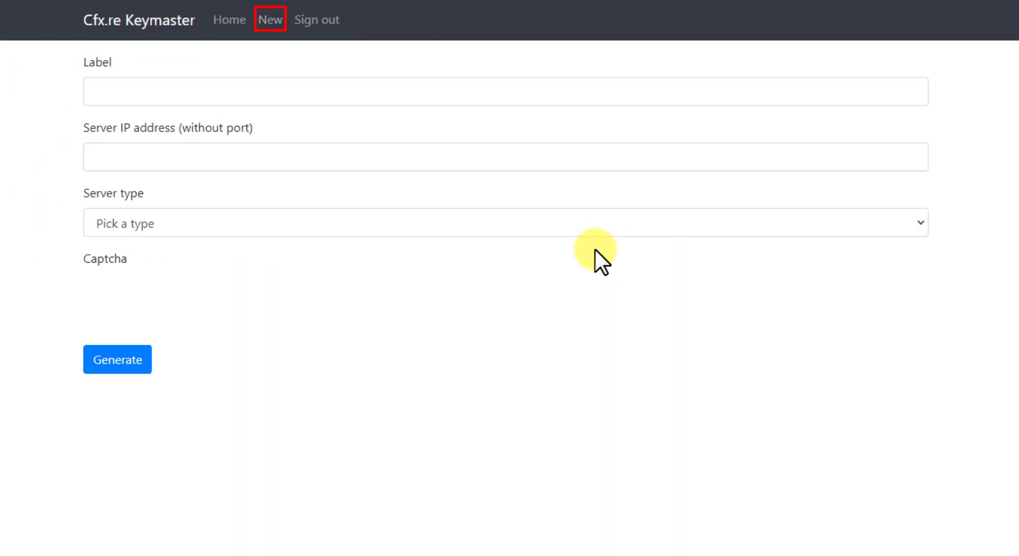
left_click(155, 95)
type("testserver")
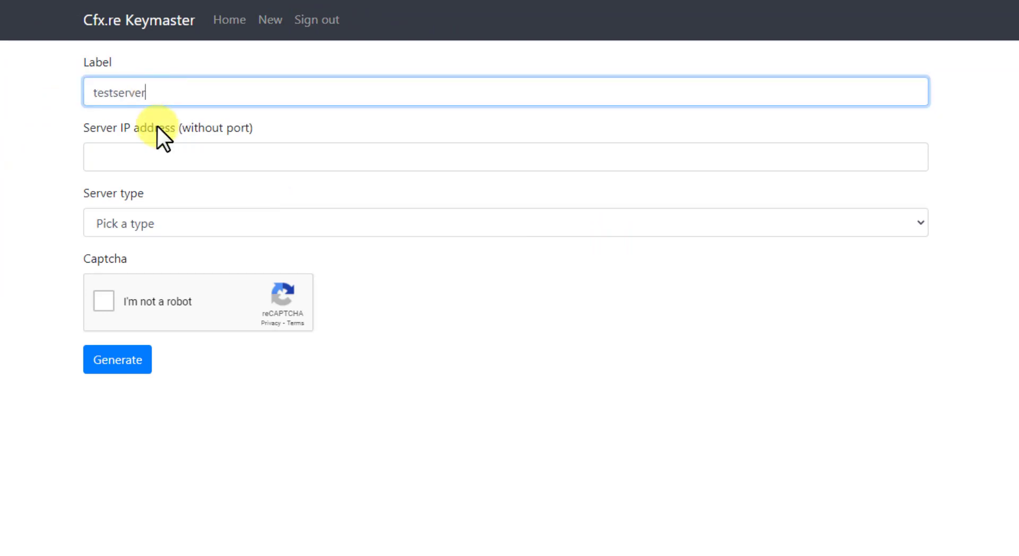
left_click(99, 165)
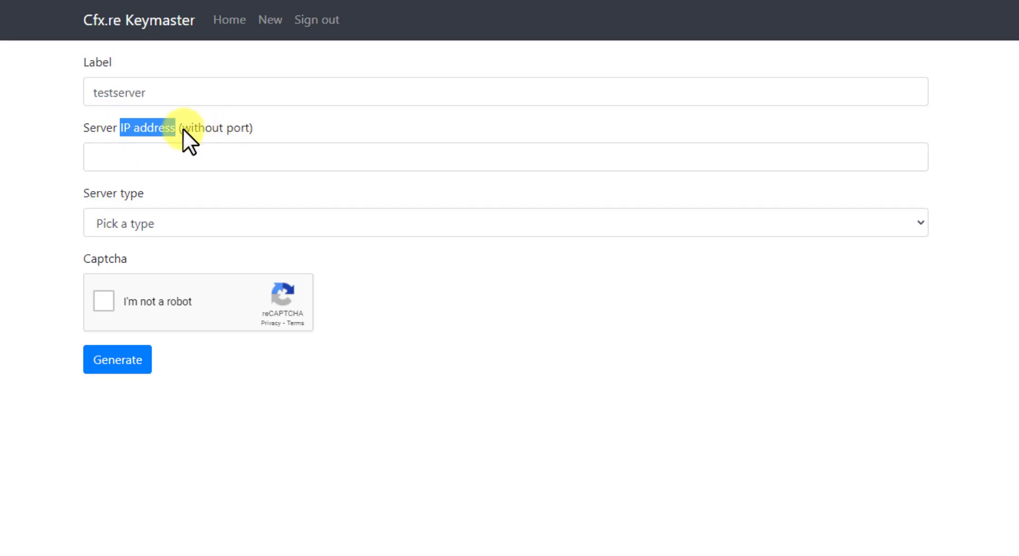
Search Google for "IP address" and open the What Is My IP Address site from the results.
right_click(157, 128)
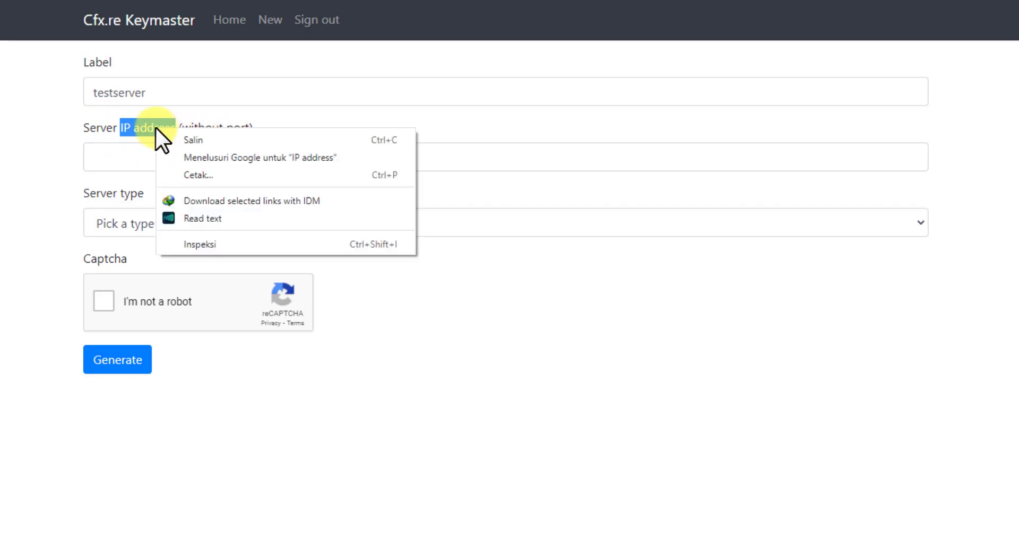
left_click(209, 161)
scroll(451, 109, "down", 5)
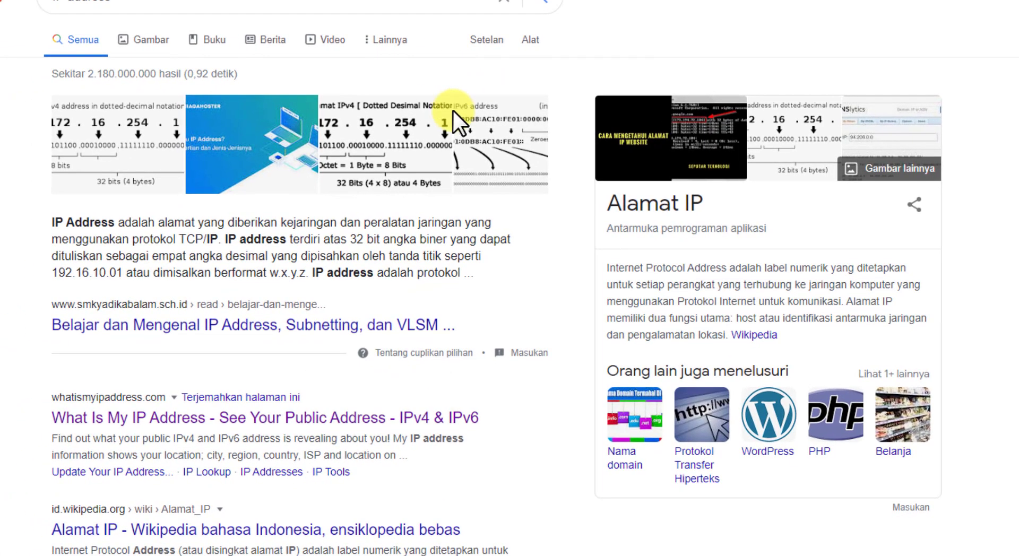
scroll(237, 366, "down", 3)
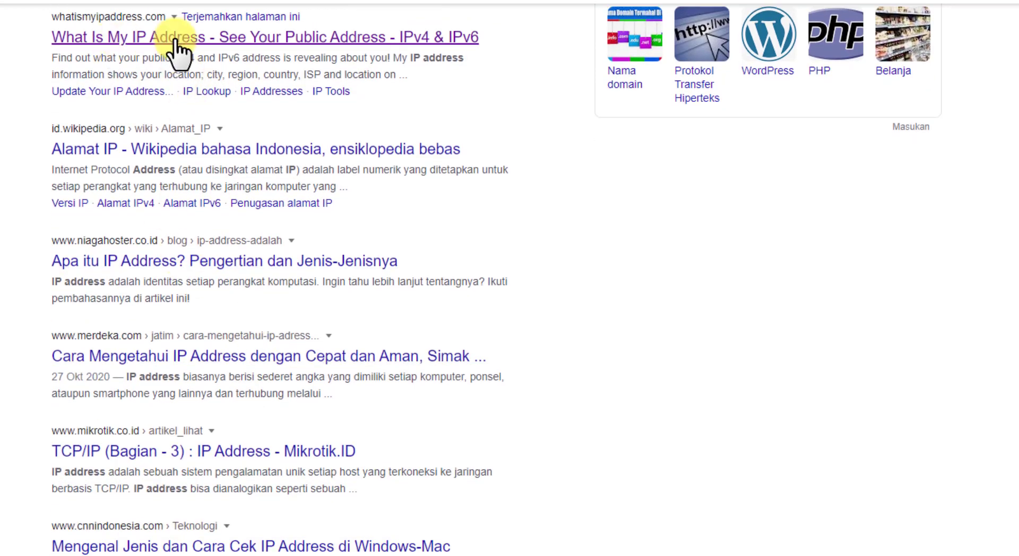
scroll(143, 102, "up", 2)
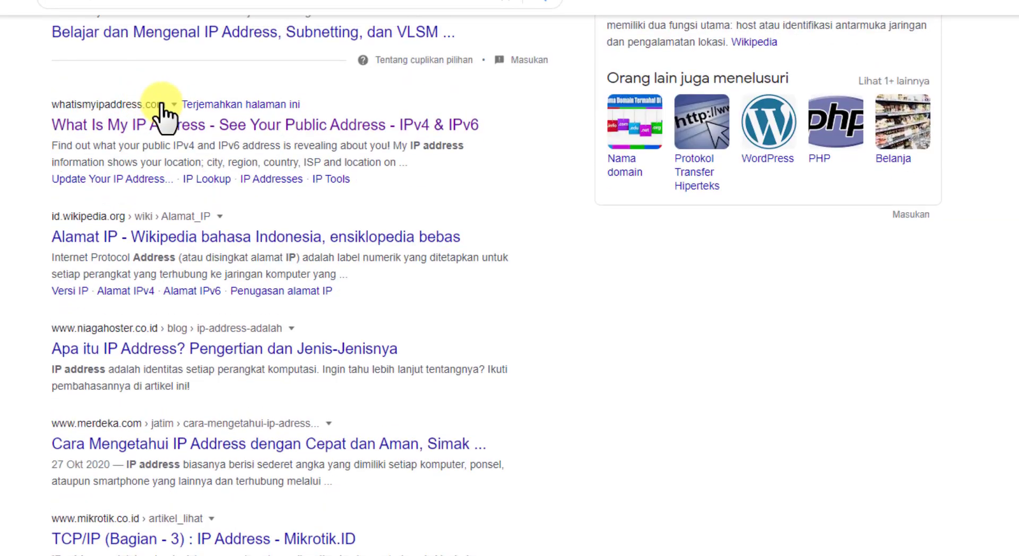
left_click(495, 132)
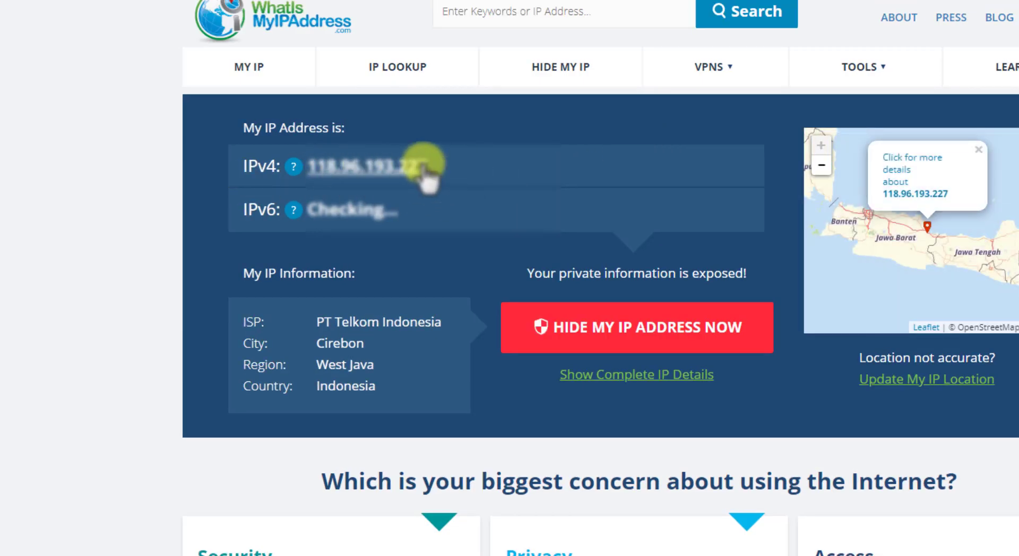
Copy the public IPv4 address and paste it as the server IP address in the Keymaster registration form.
left_click_drag(470, 175, 308, 235)
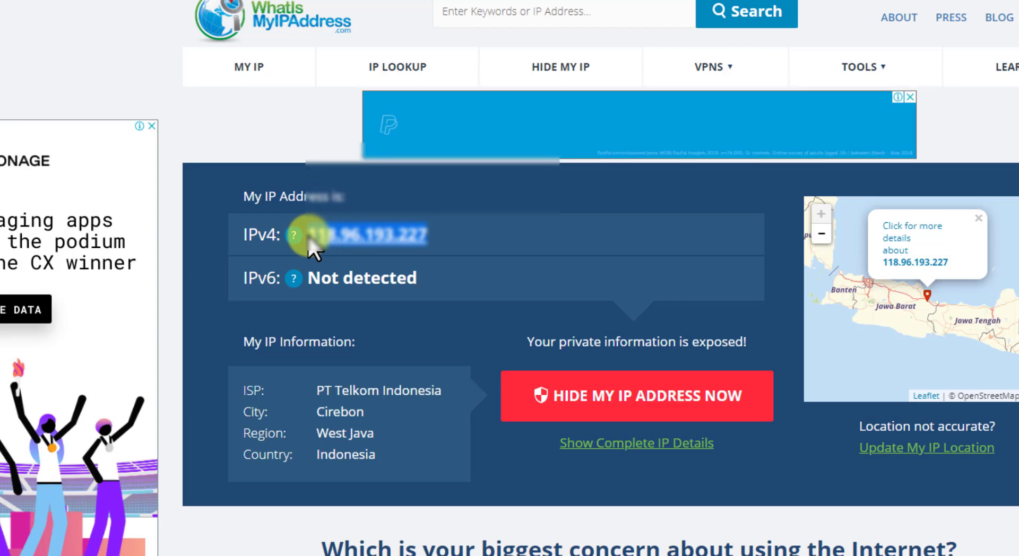
right_click(313, 235)
left_click(359, 351)
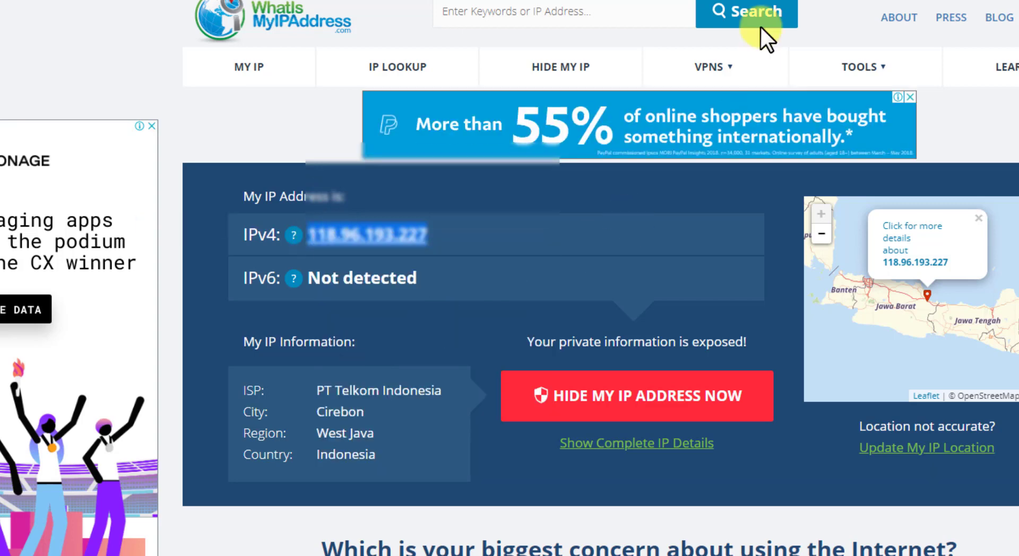
left_click(760, 3)
left_click(291, 145)
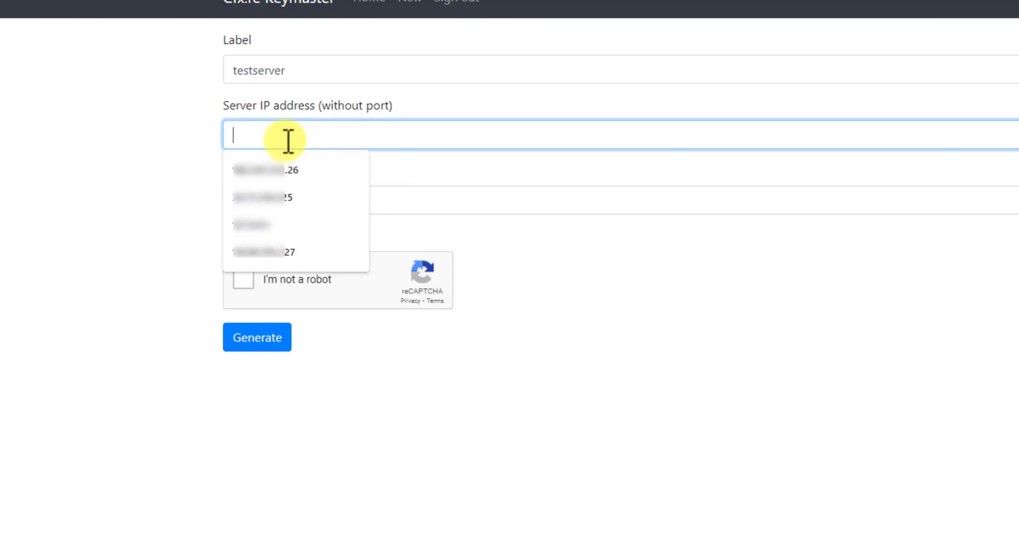
right_click(289, 141)
left_click(332, 258)
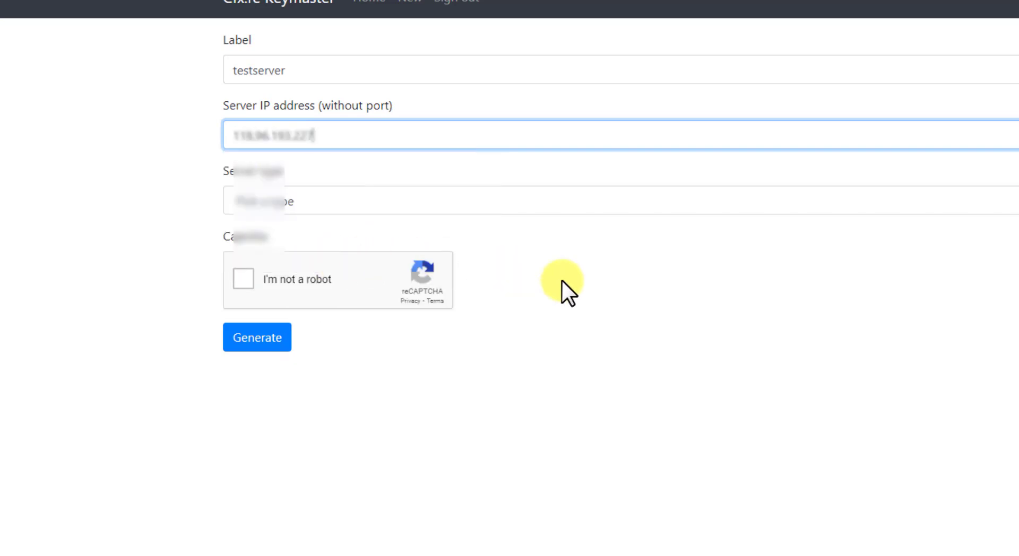
Set the server type to Other and enter localhost as the server provider.
left_click(424, 210)
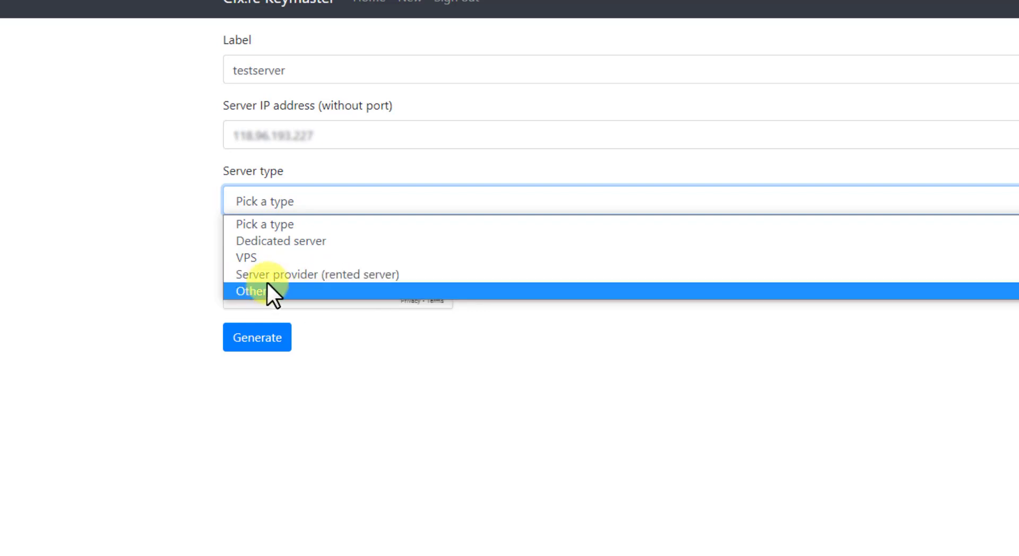
left_click(240, 292)
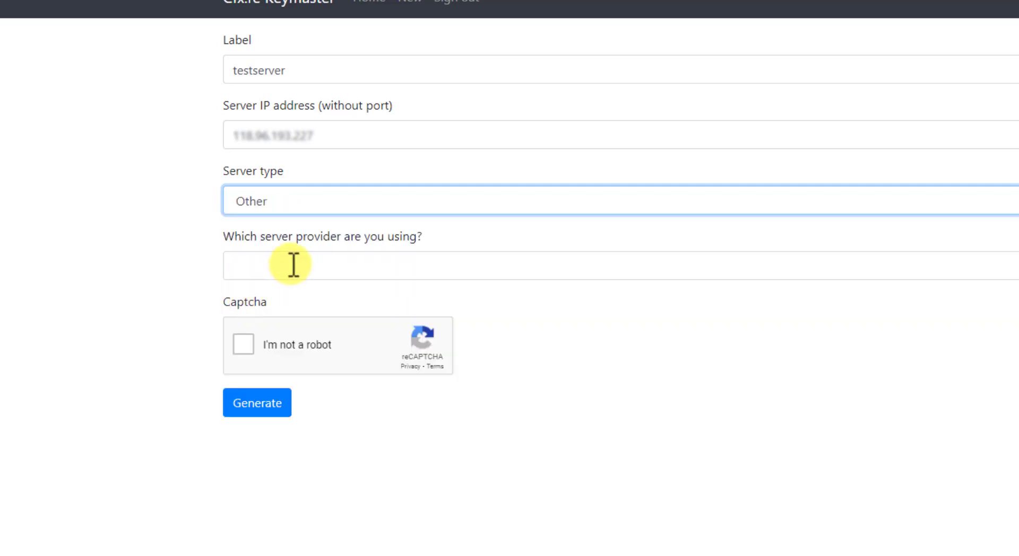
left_click(294, 265)
type("lo")
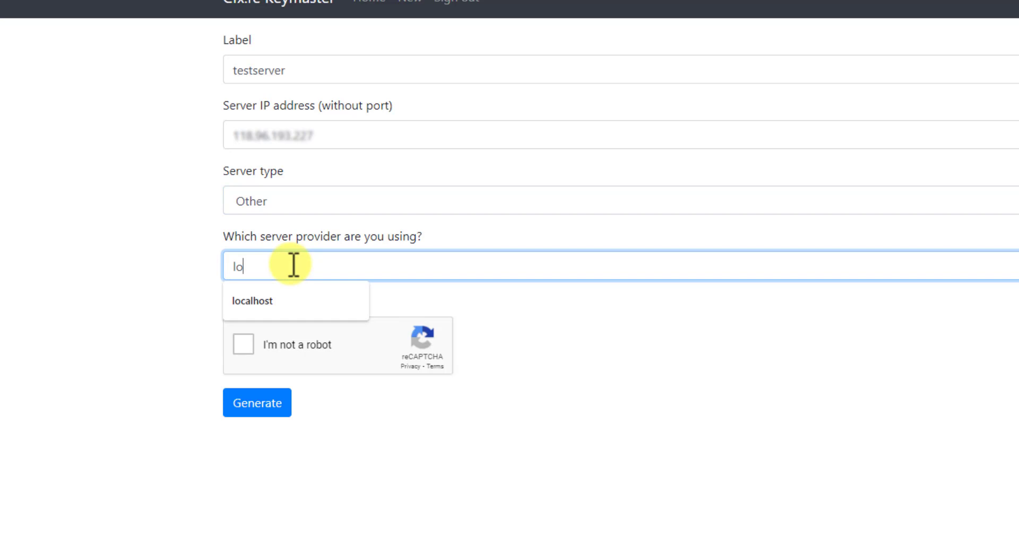
type("calhost")
Complete the captcha, generate the testserver license key, and copy it from the key details.
left_click(690, 394)
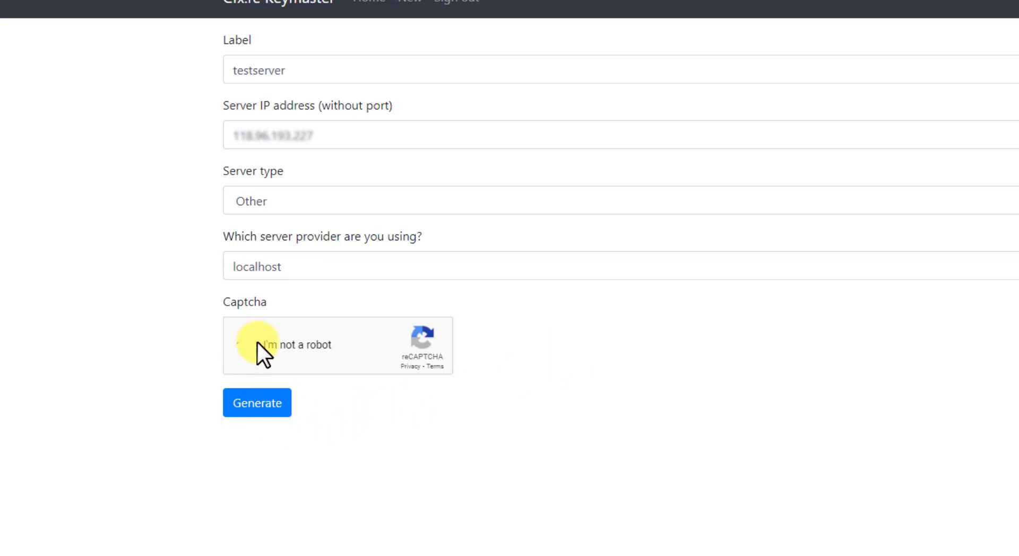
left_click(259, 403)
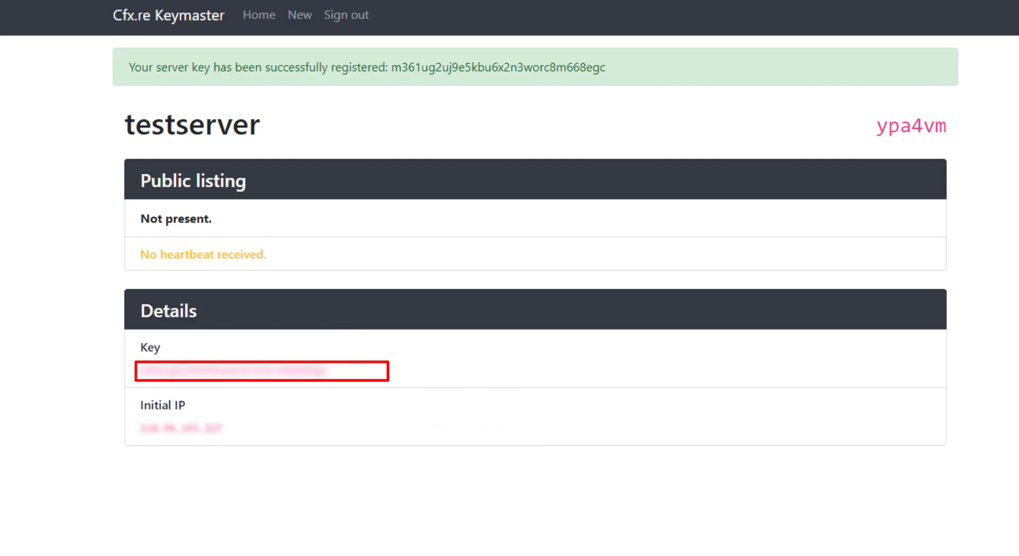
left_click(174, 371)
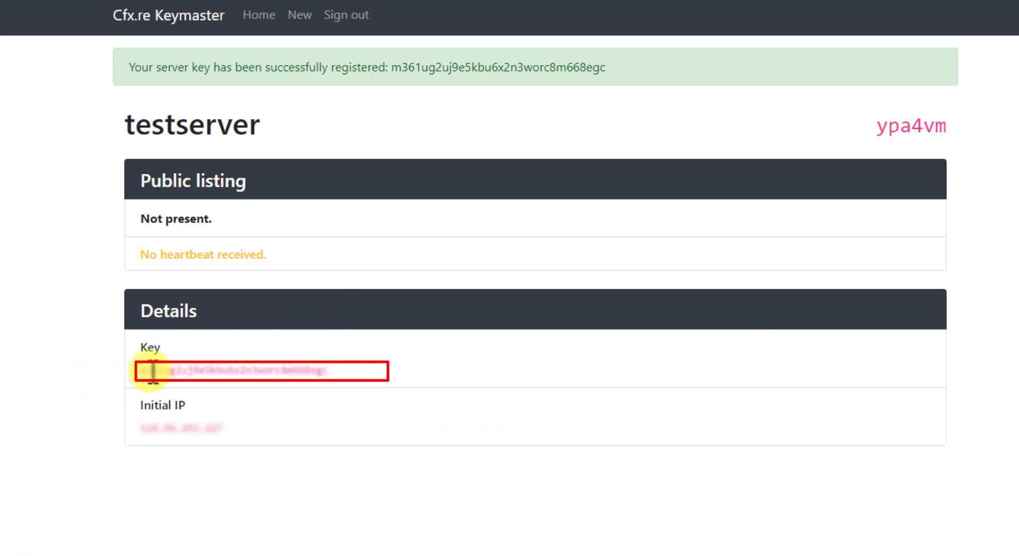
double_click(164, 369)
right_click(164, 370)
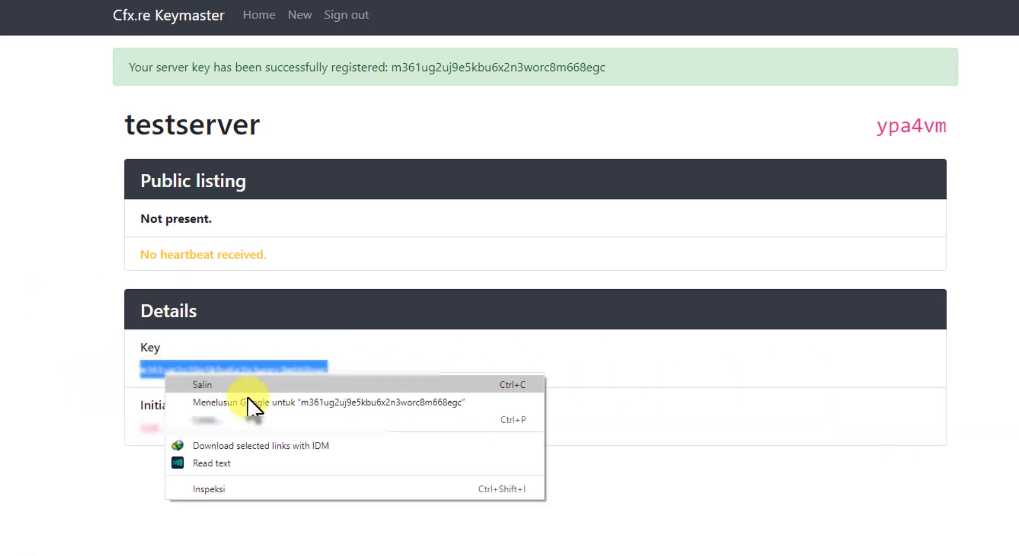
left_click(214, 381)
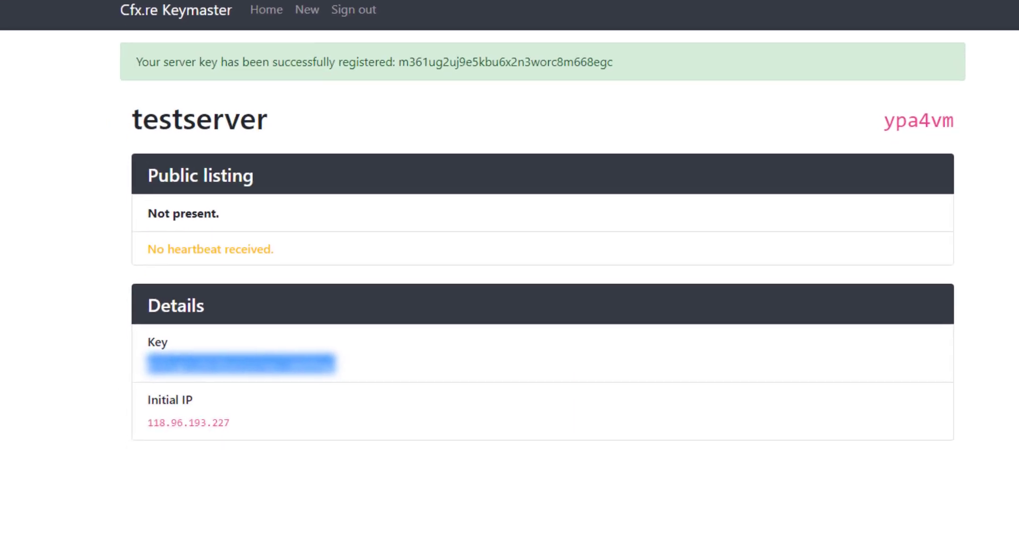
Switch to the txAdmin deployer, paste the copied license key into the License Key field and run the recipe.
left_click(227, 11)
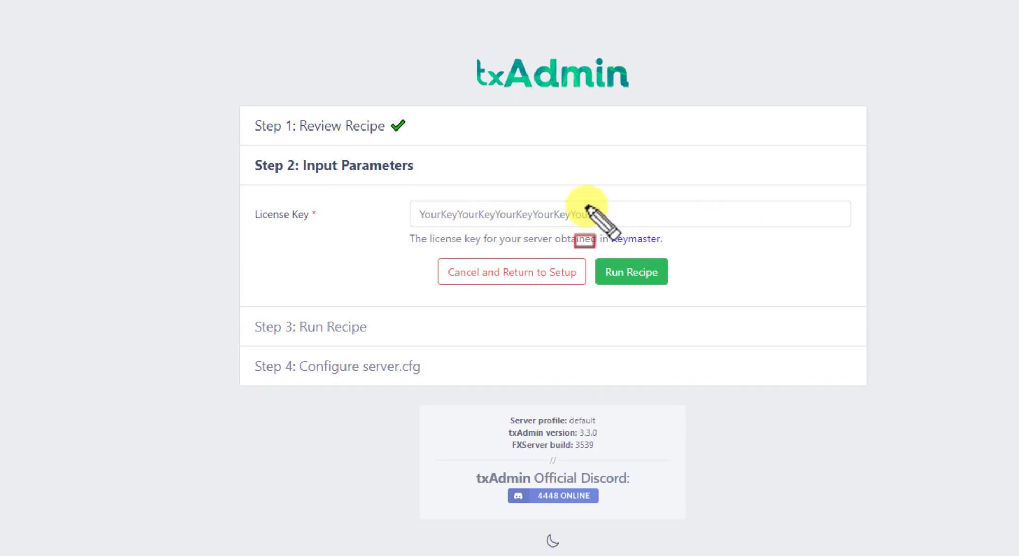
left_click_drag(400, 193, 400, 202)
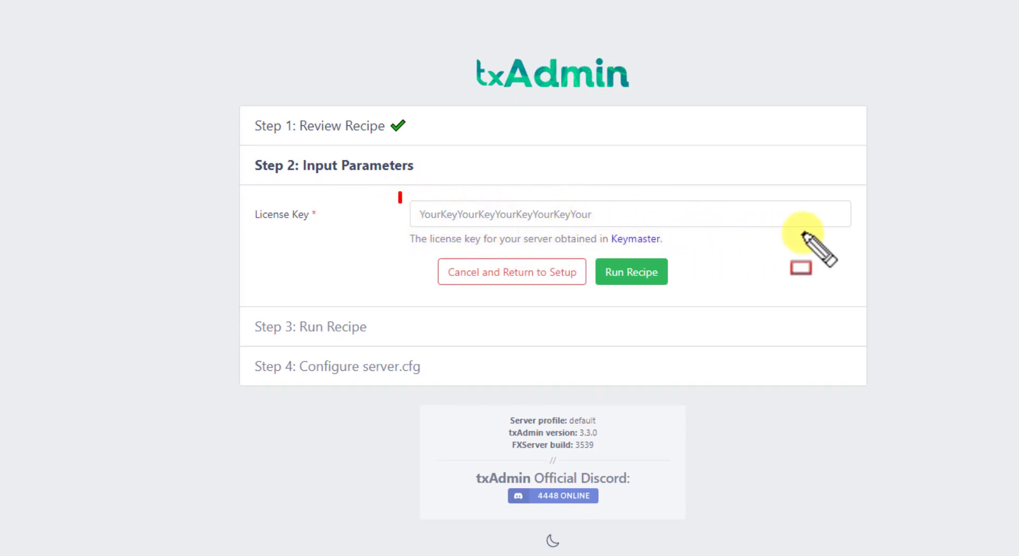
left_click_drag(803, 233, 848, 234)
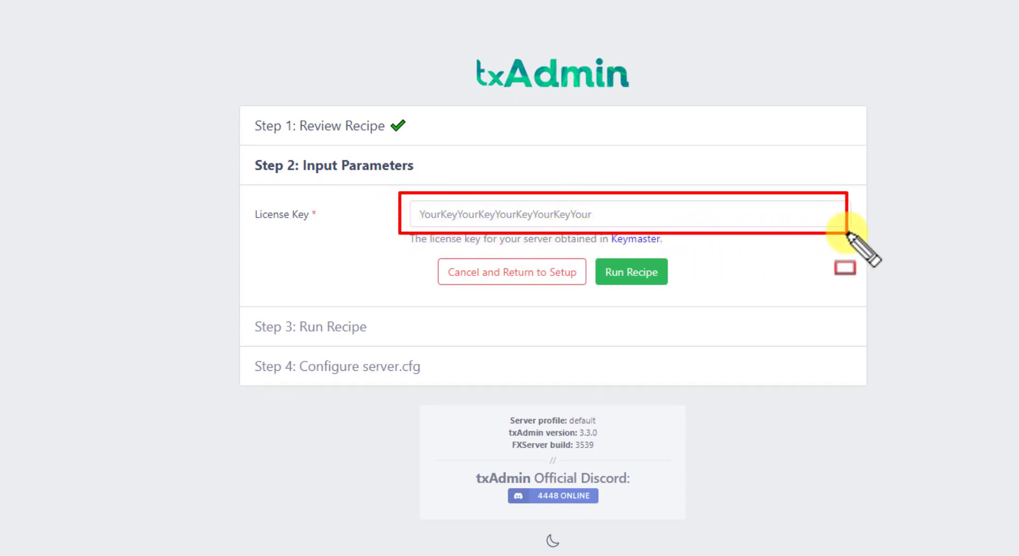
right_click(492, 214)
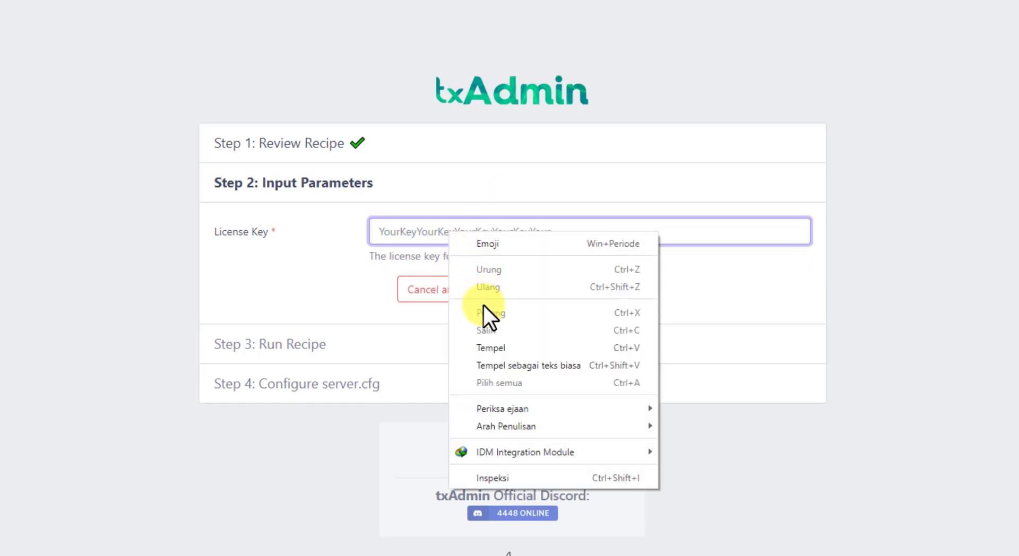
left_click(492, 348)
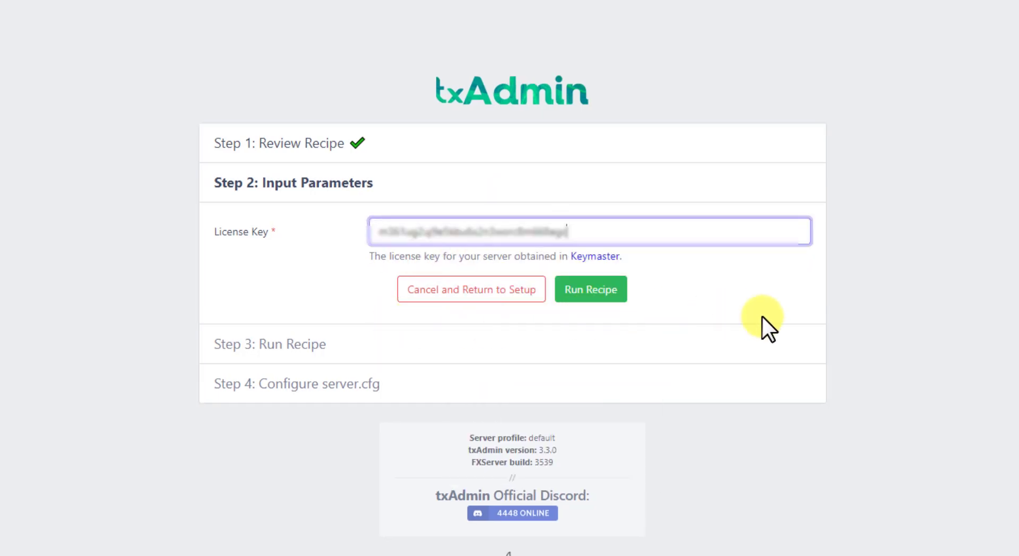
left_click_drag(661, 269, 549, 311)
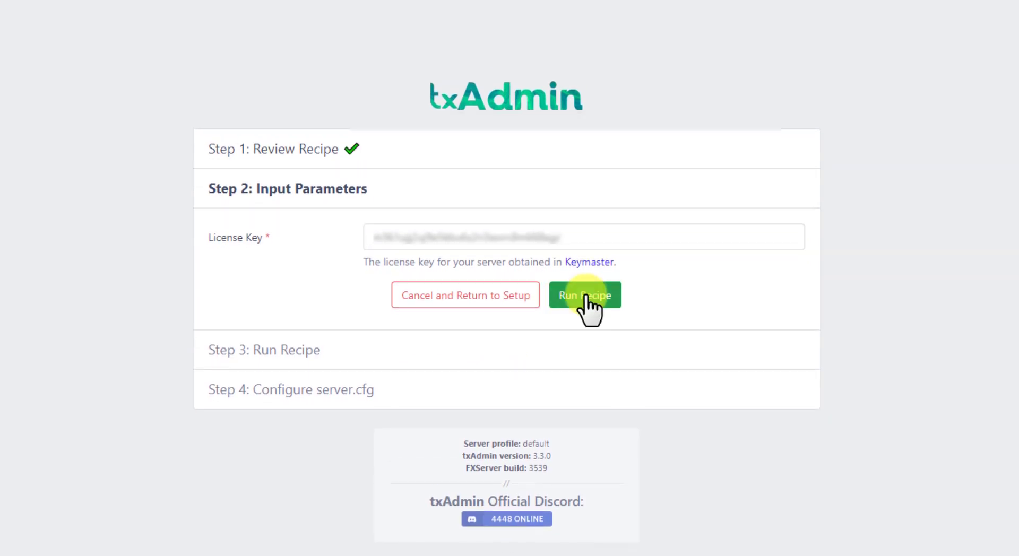
left_click(586, 295)
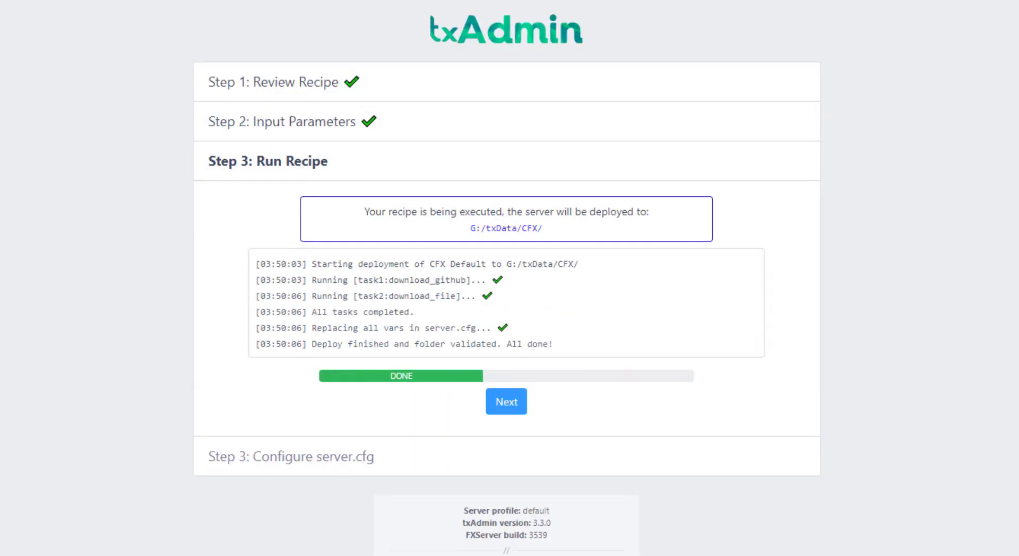
left_click(199, 185)
mouse_move(333, 325)
left_mouse_down()
mouse_move(628, 406)
mouse_move(804, 425)
left_mouse_up()
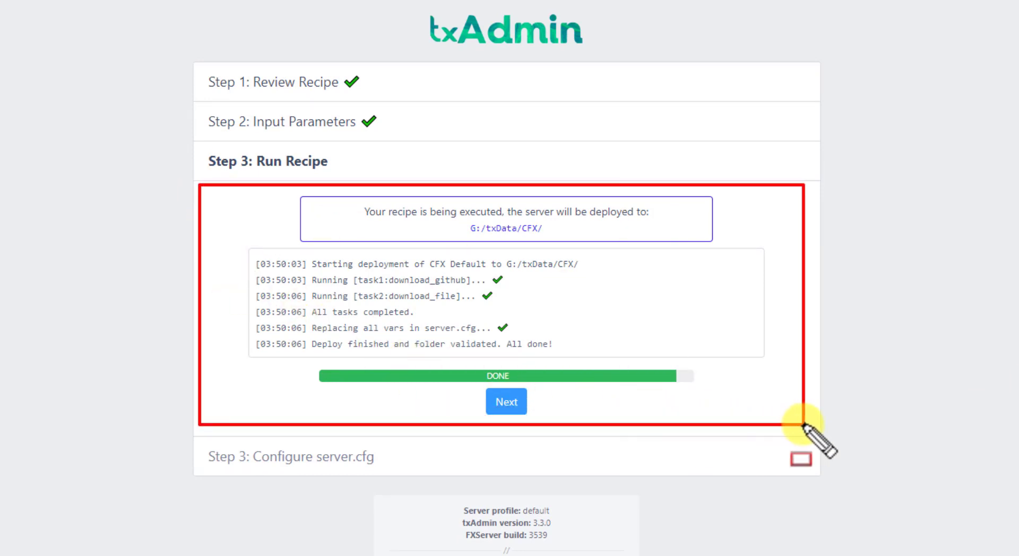
left_click(301, 366)
mouse_move(474, 386)
left_mouse_down()
mouse_move(660, 387)
mouse_move(678, 378)
mouse_move(683, 387)
left_mouse_up()
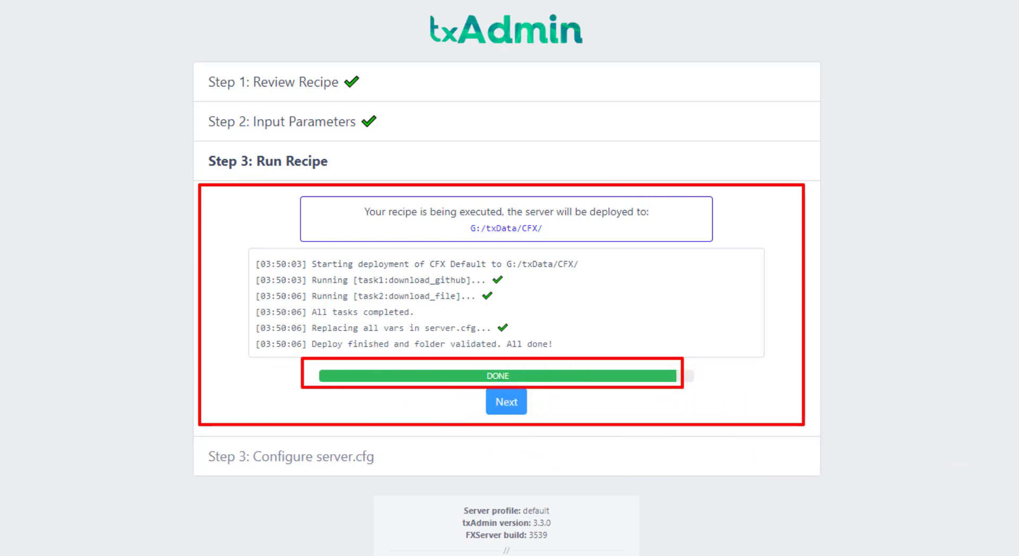
key("Escape")
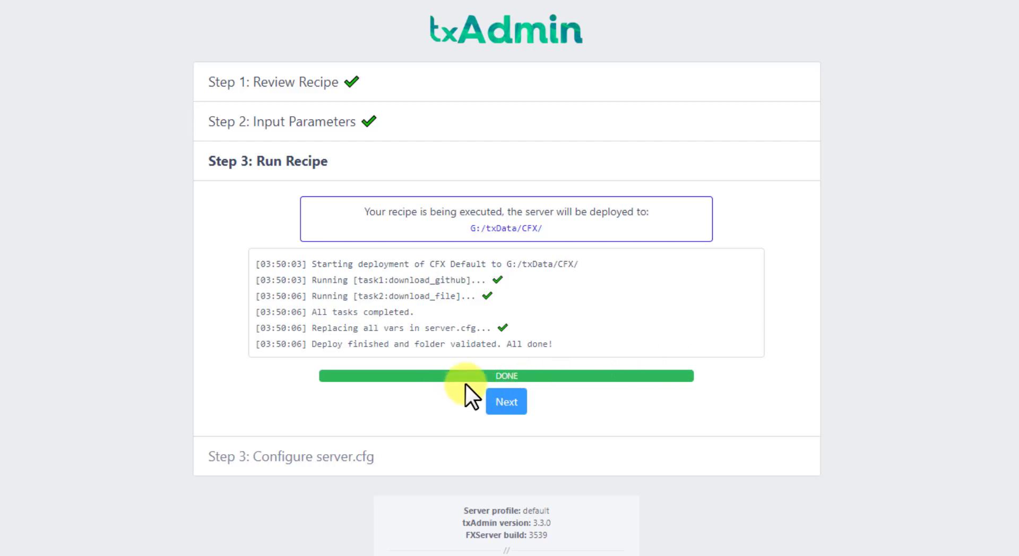
left_click_drag(468, 381, 638, 429)
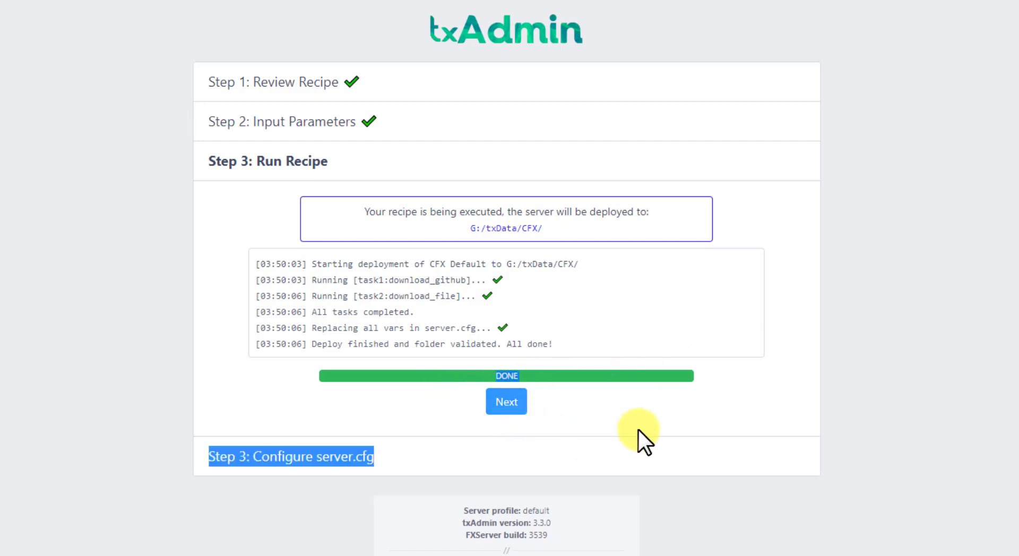
left_click(637, 428)
Continue from the finished recipe to the server.cfg configuration and review the default settings.
left_click(518, 406)
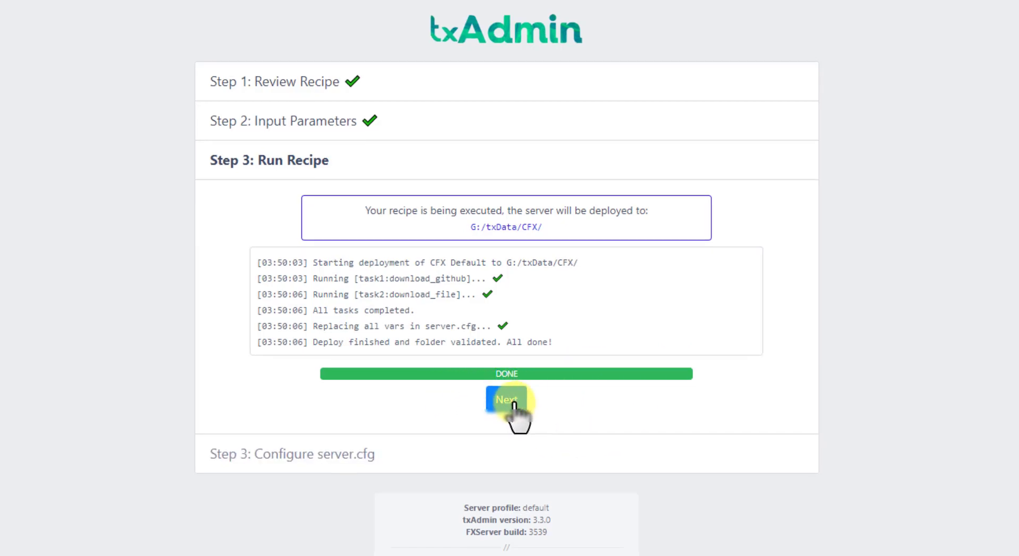
scroll(510, 352, "down", 1)
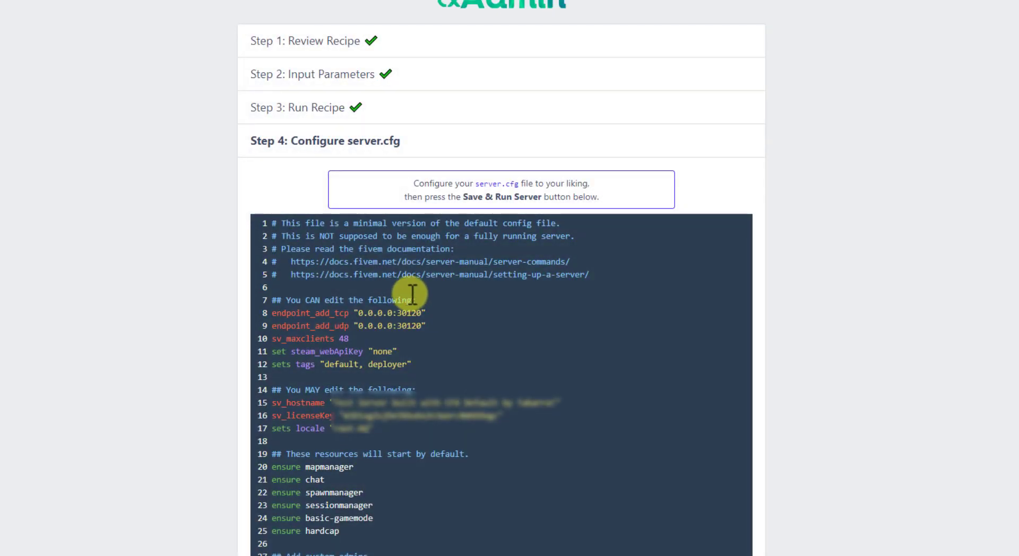
scroll(393, 291, "down", 4)
scroll(341, 175, "up", 2)
scroll(342, 175, "up", 1)
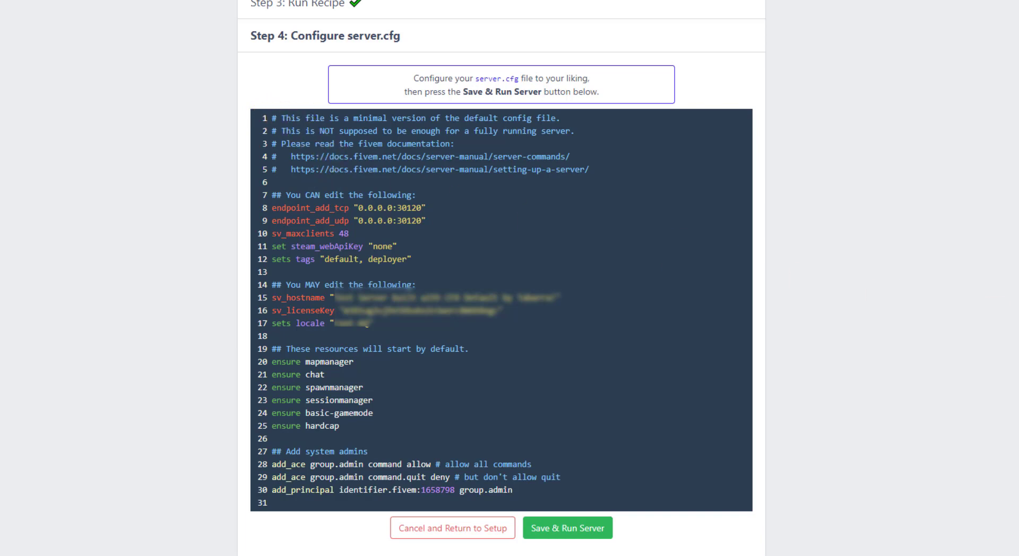
Open server.cfg from the txData\CFX folder in Visual Studio Code and compare it with the configuration shown in txAdmin.
left_click_drag(663, 8, 591, 28)
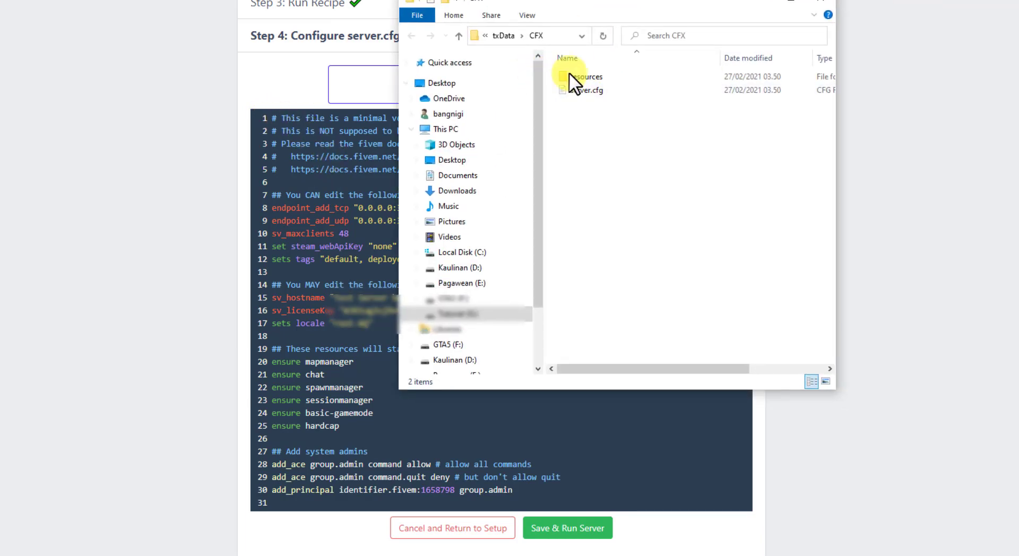
double_click(619, 91)
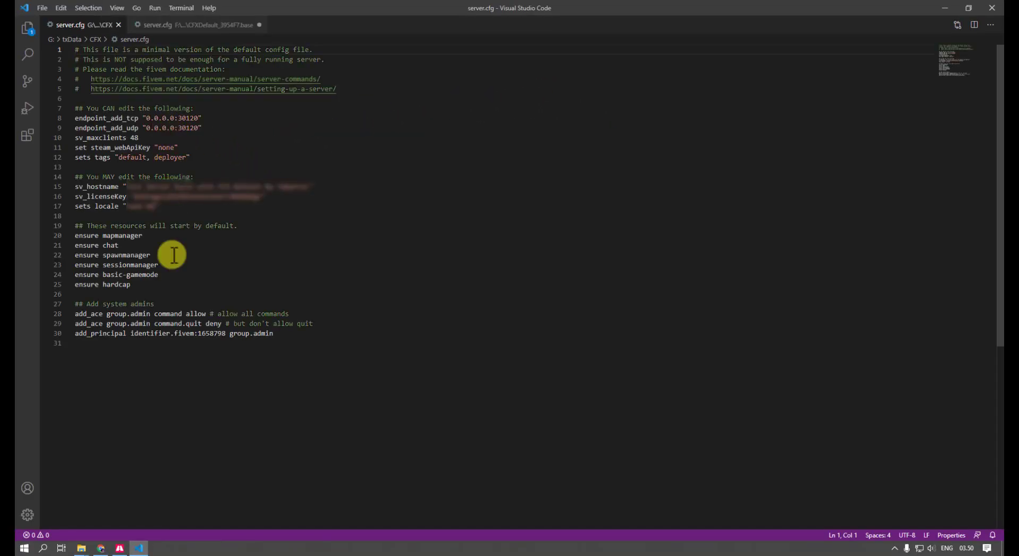
left_click_drag(919, 7, 950, 49)
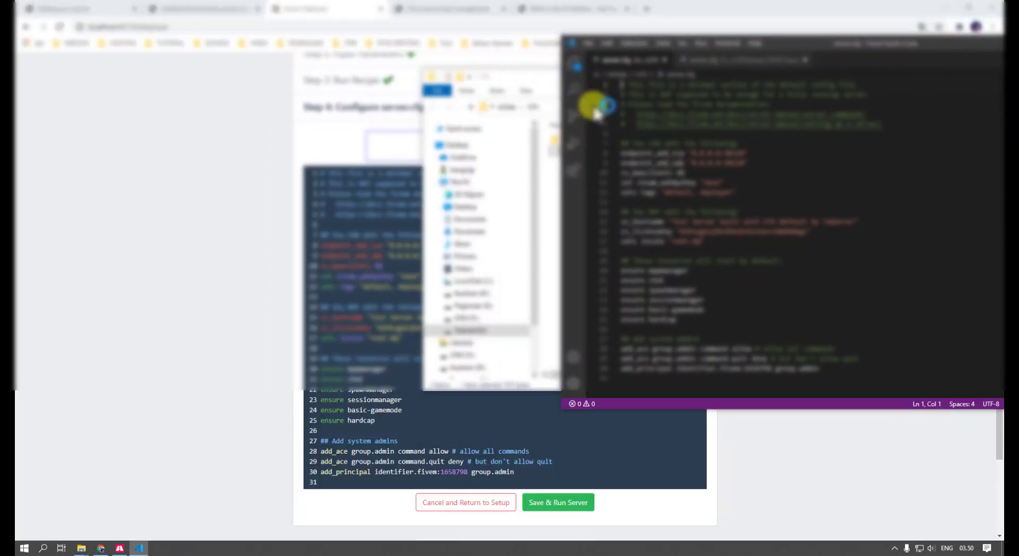
left_click(525, 80)
left_click(760, 81)
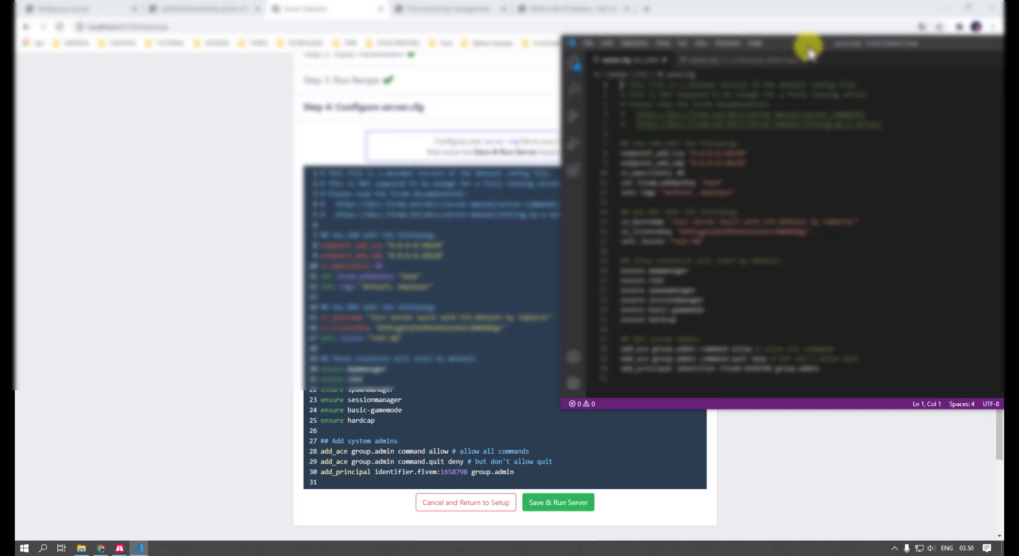
left_click_drag(807, 45, 837, 45)
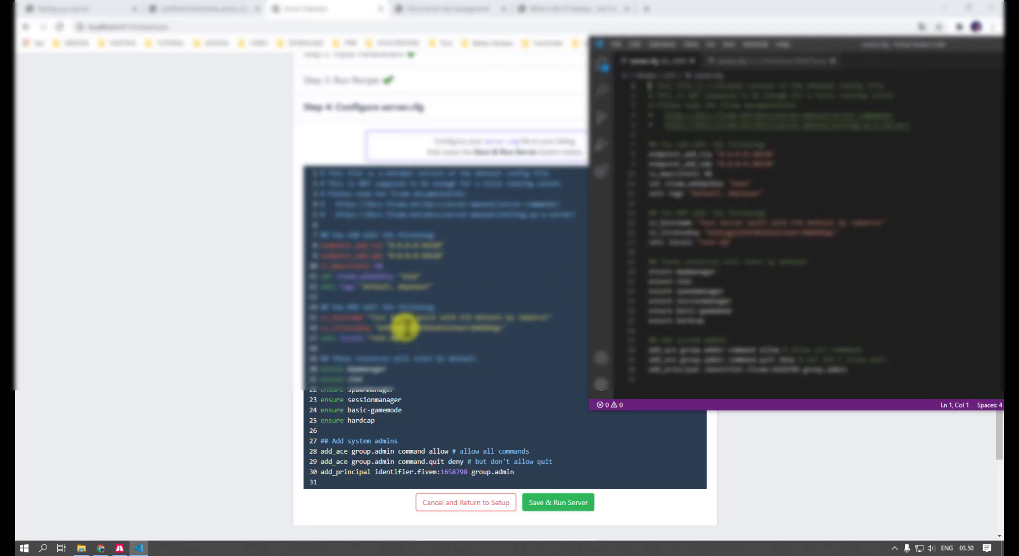
scroll(403, 329, "down", 2)
scroll(416, 309, "up", 3)
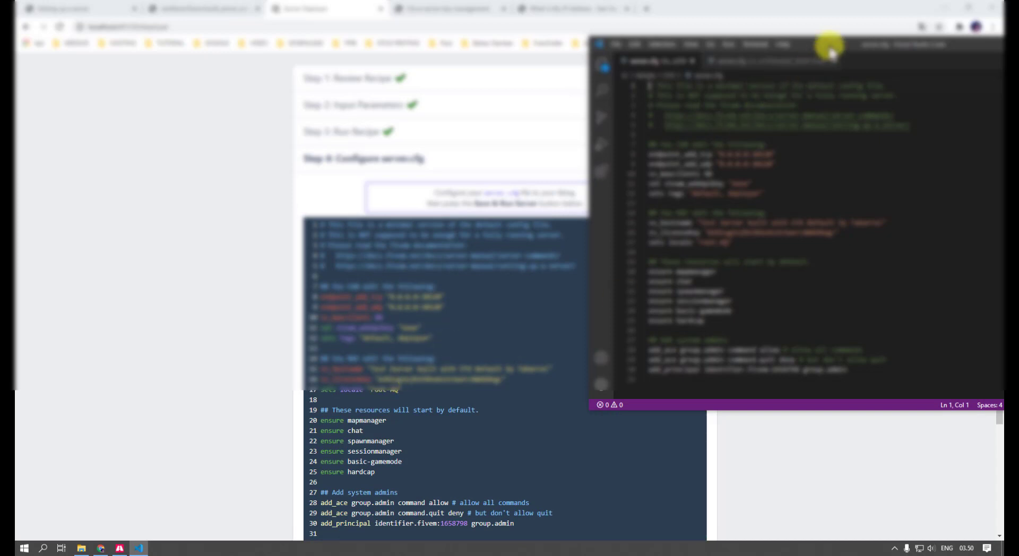
left_click_drag(824, 42, 616, 81)
left_click(826, 67)
Save the server.cfg configuration in txAdmin and run the server.
scroll(664, 148, "down", 5)
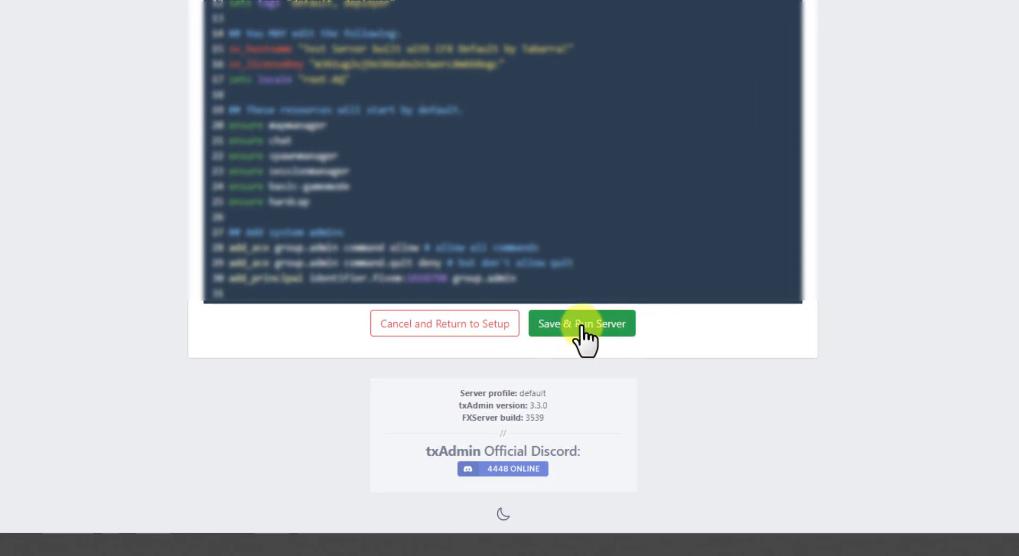
left_click(576, 326)
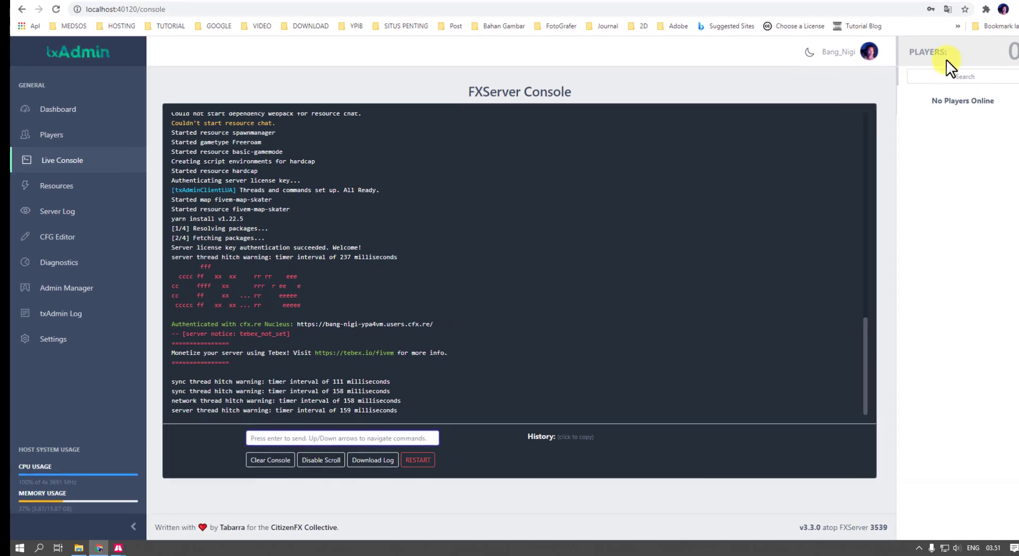
Put the browser and server console out of the way and inspect the txData\default folder on the Tutorial (G:) drive.
left_click(940, 7)
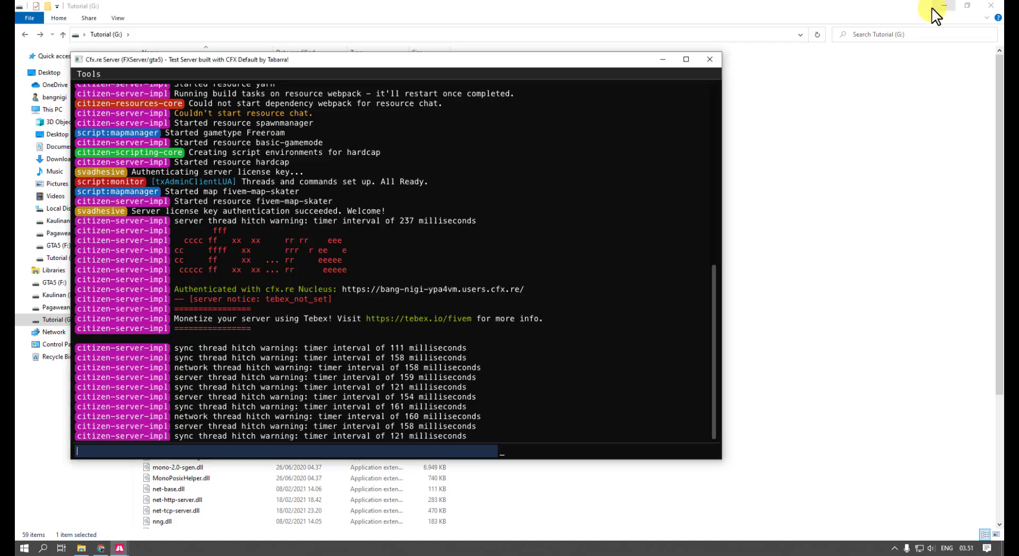
left_click(663, 62)
left_click(629, 86)
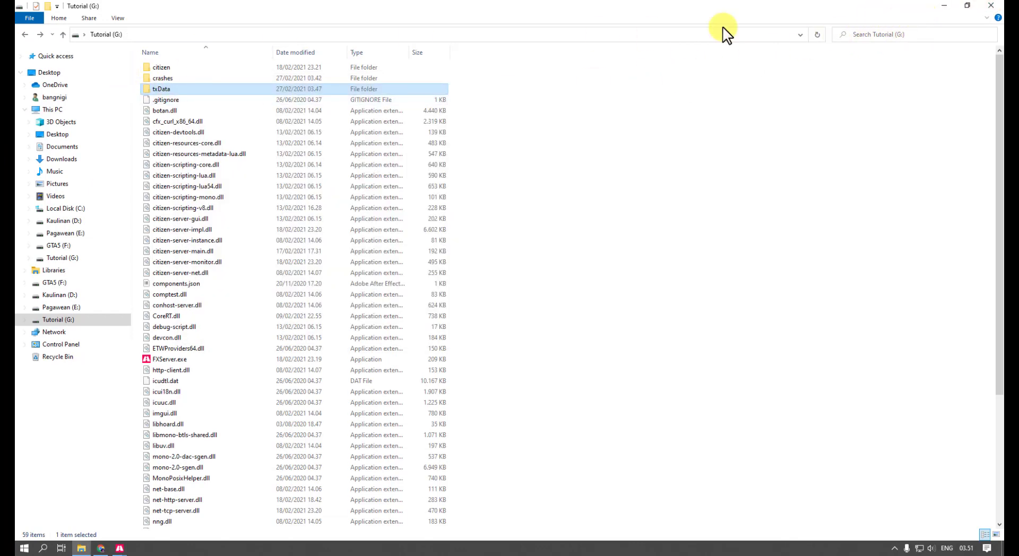
left_click(170, 67)
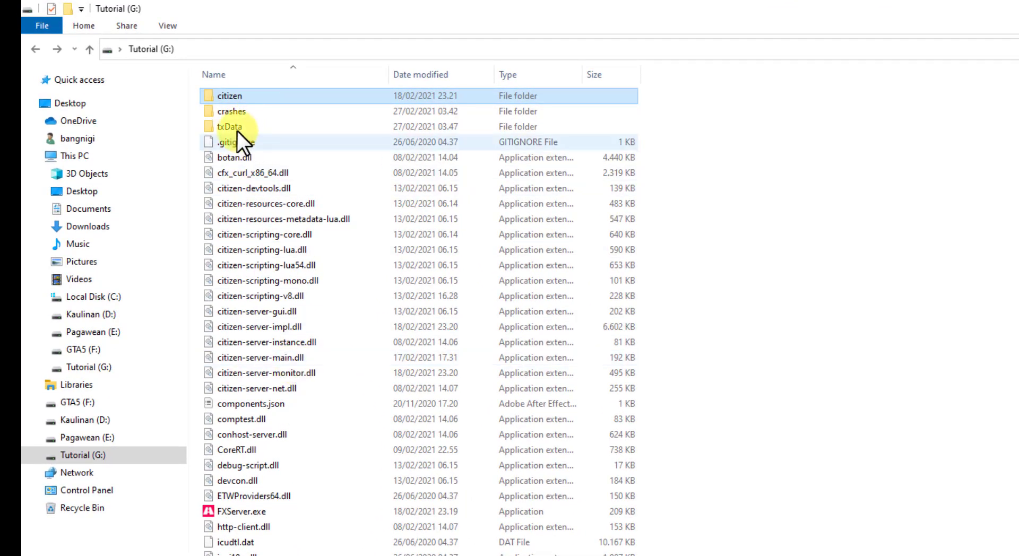
double_click(232, 127)
double_click(259, 110)
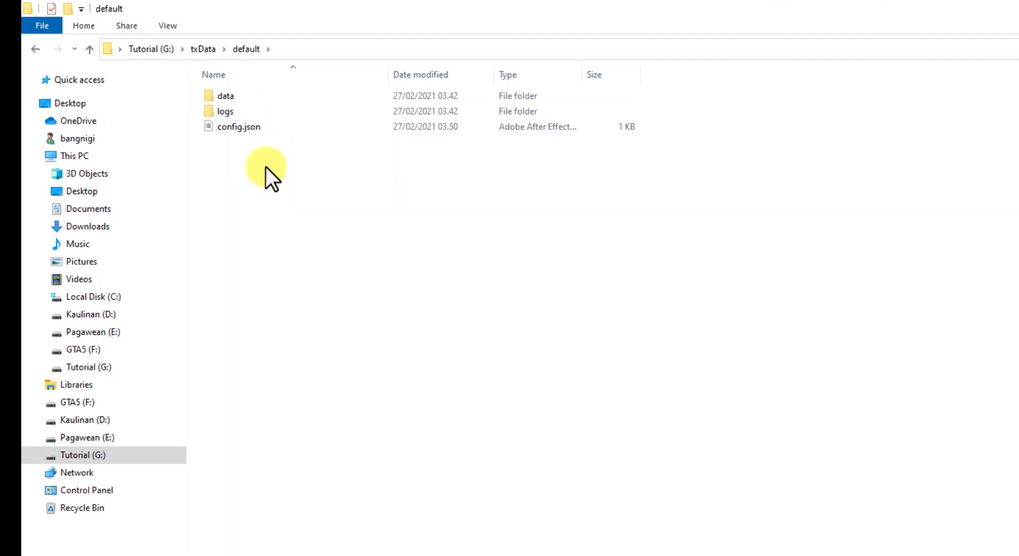
key("BackSpace")
Look through the resources folder inside txData\CFX.
double_click(259, 98)
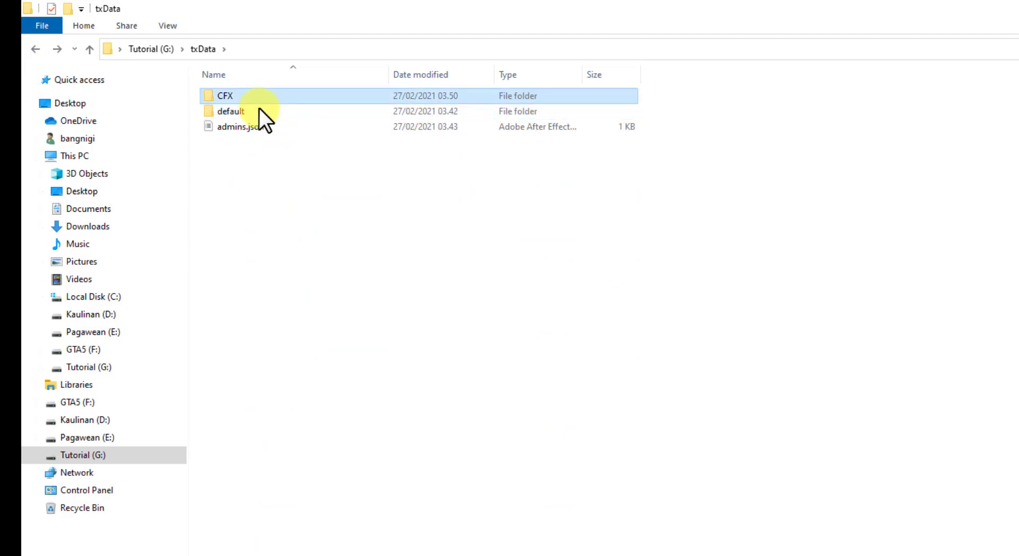
double_click(249, 111)
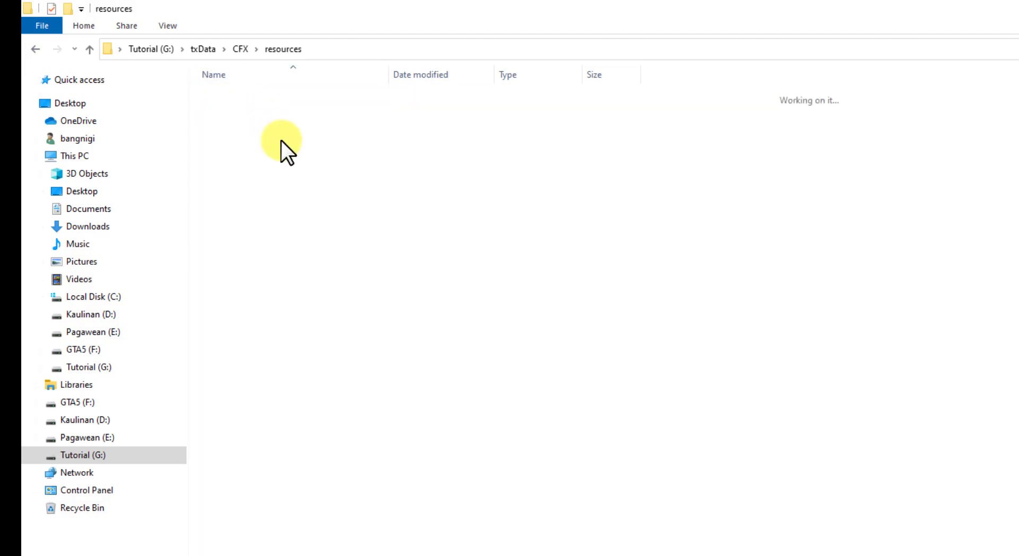
left_click(36, 49)
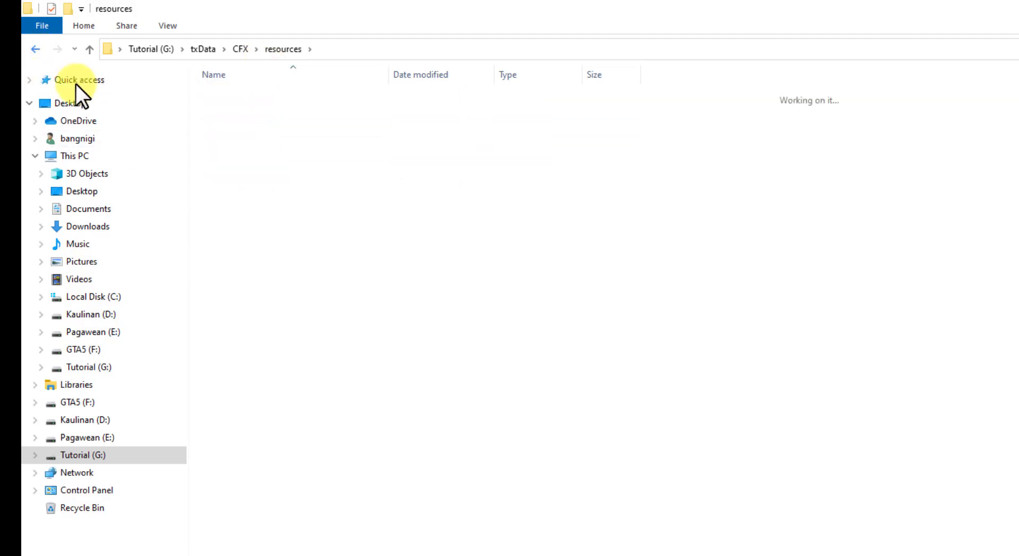
left_click(256, 98)
double_click(254, 108)
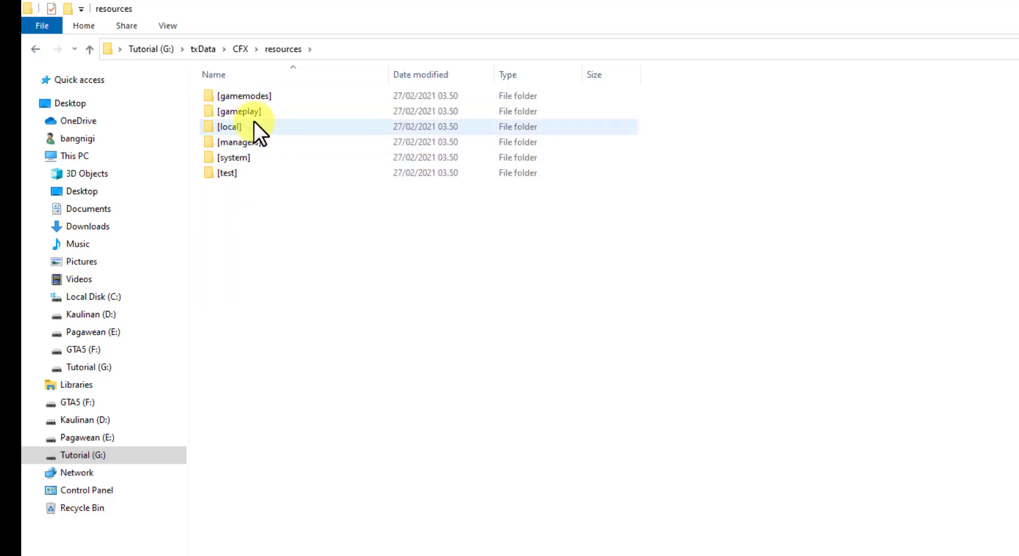
Review the [local], [managers], [system], [gamemodes] and [gameplay] folders inside txData\CFX\resources.
left_click(228, 177)
left_click(245, 129, "ctrl")
left_click(245, 130)
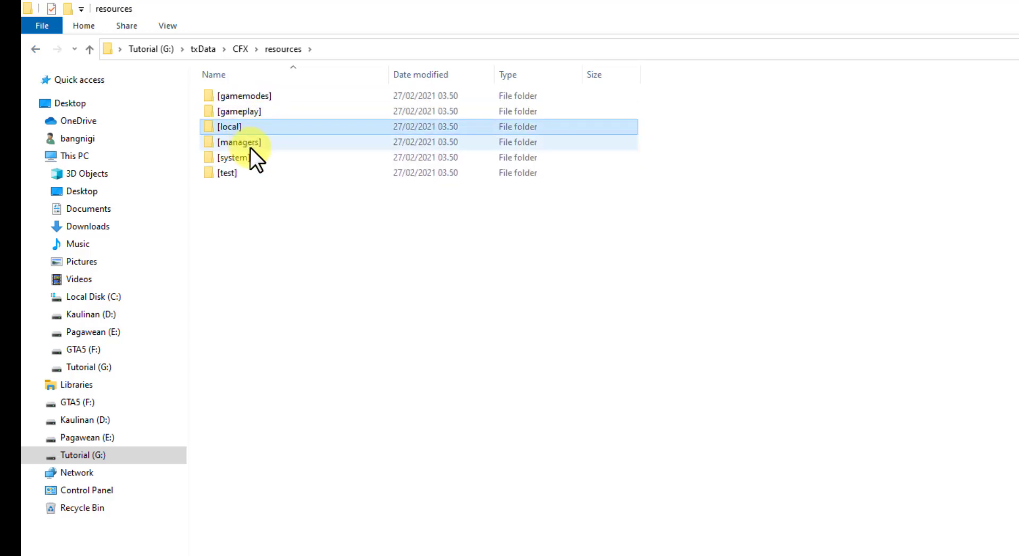
left_click(250, 146)
left_click(244, 160)
left_click(252, 98)
left_click(249, 114)
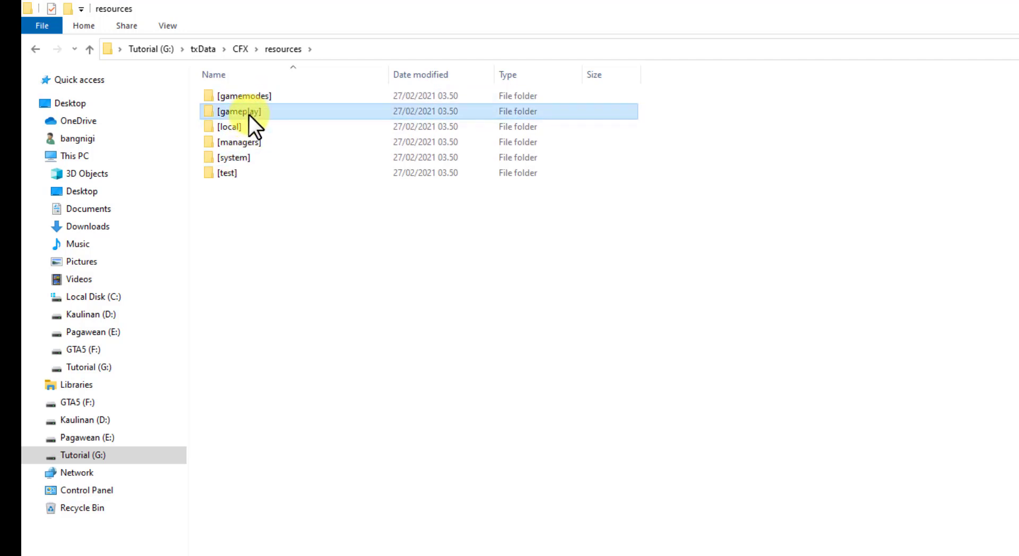
Return to the root of the Tutorial (G:) drive, look over the server files and minimize the folder window.
left_click(34, 50)
left_click(32, 49)
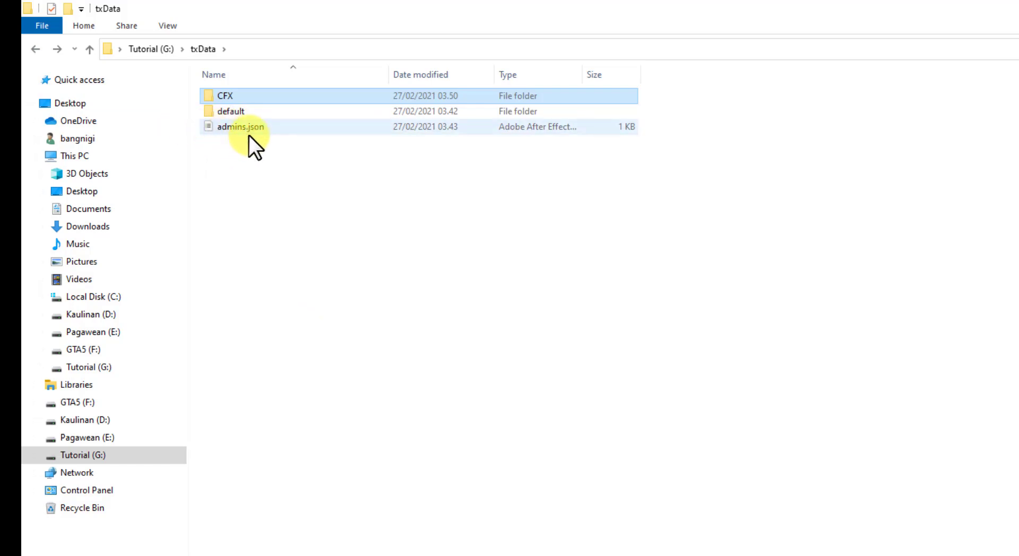
left_click(151, 49)
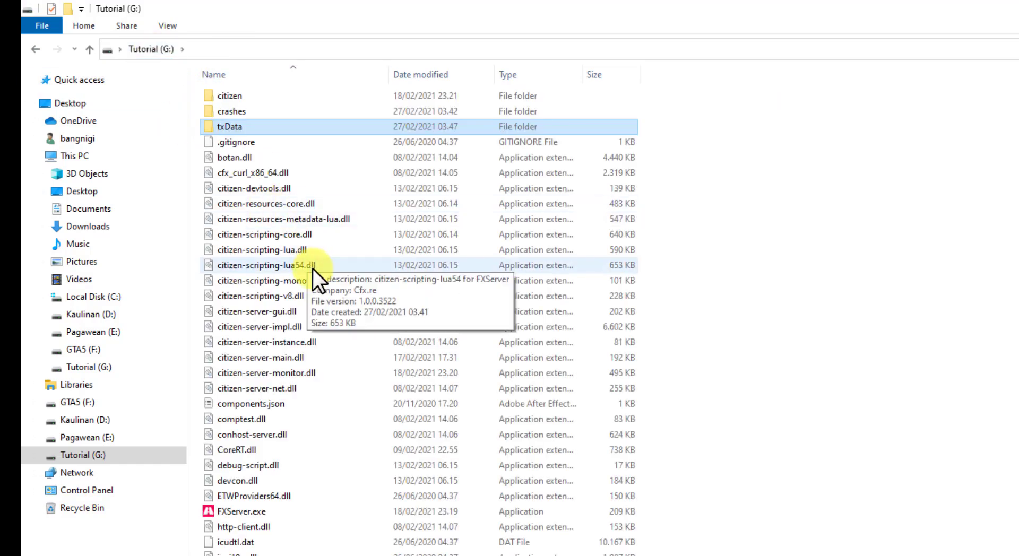
scroll(313, 272, "down", 5)
scroll(295, 531, "up", 5)
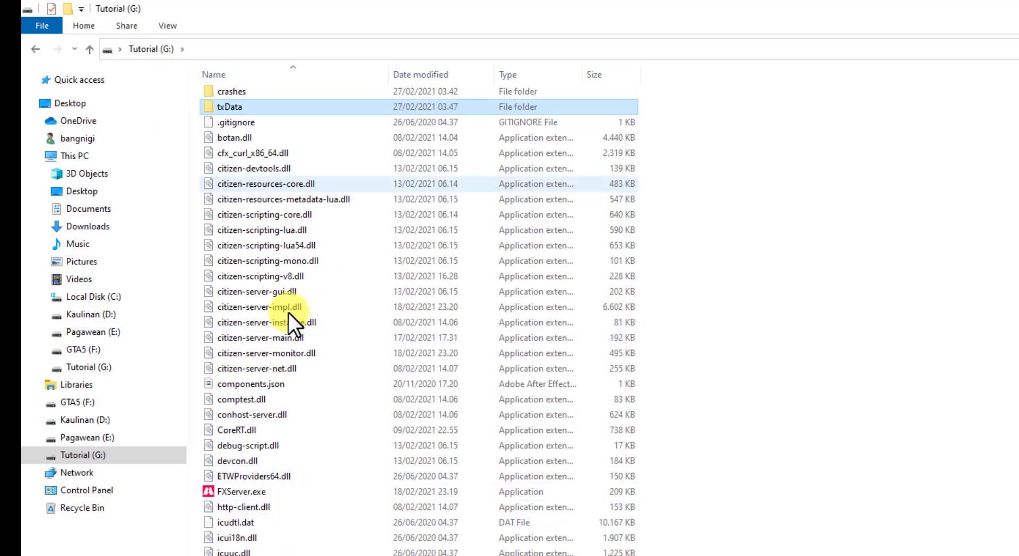
scroll(664, 122, "up", 1)
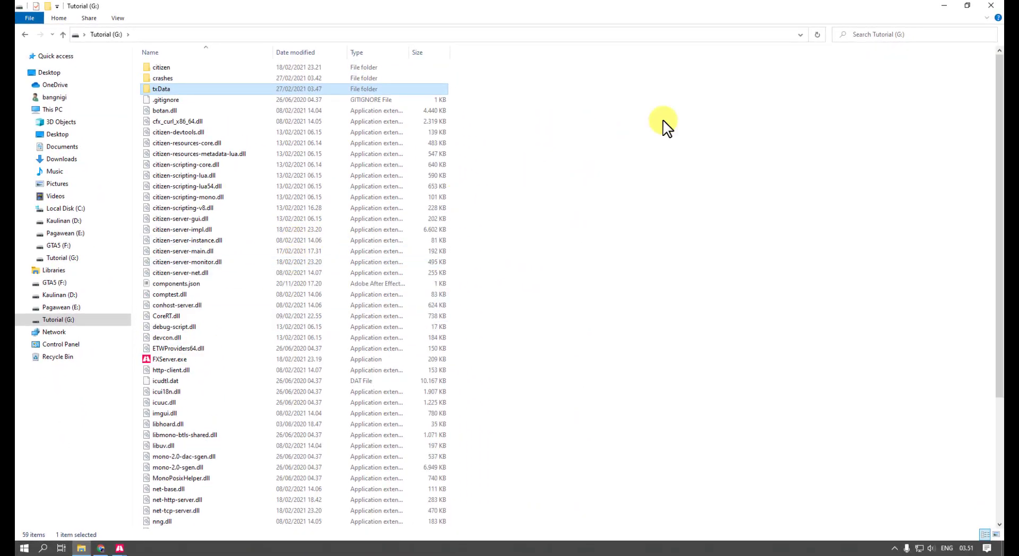
left_click(945, 6)
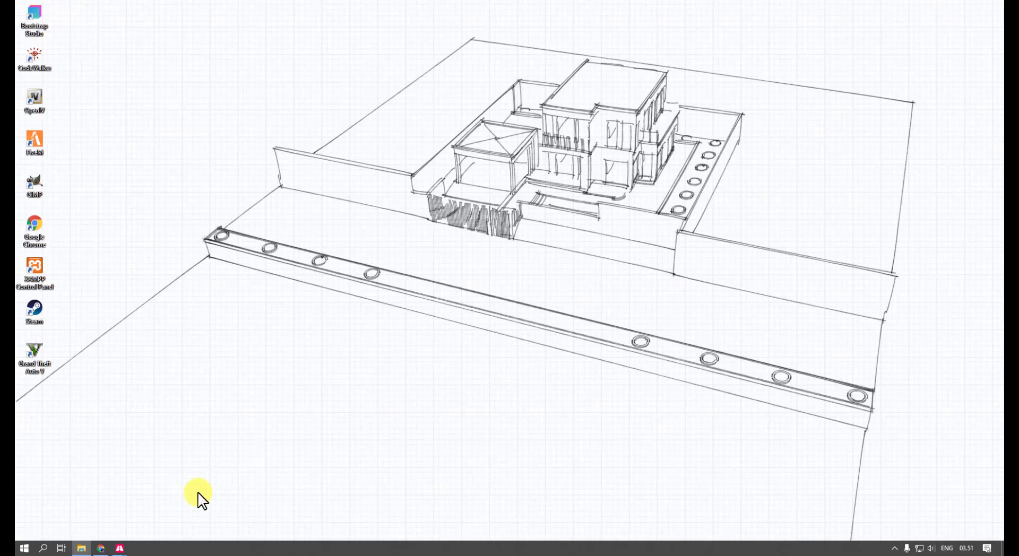
Bring up the Cfx.re Server console, read through its startup log and minimize it.
mouse_move(120, 550)
left_click(170, 494)
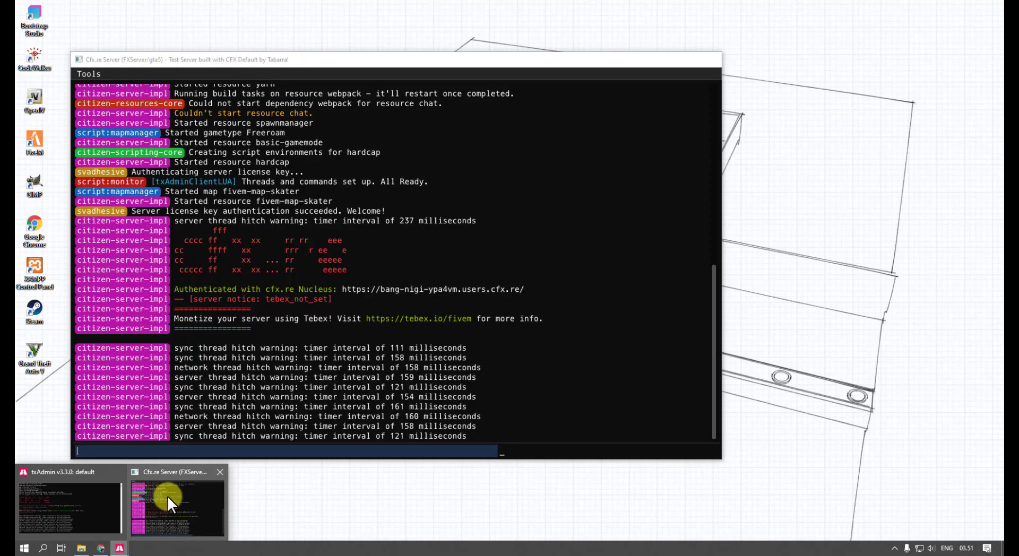
scroll(350, 314, "down", 5)
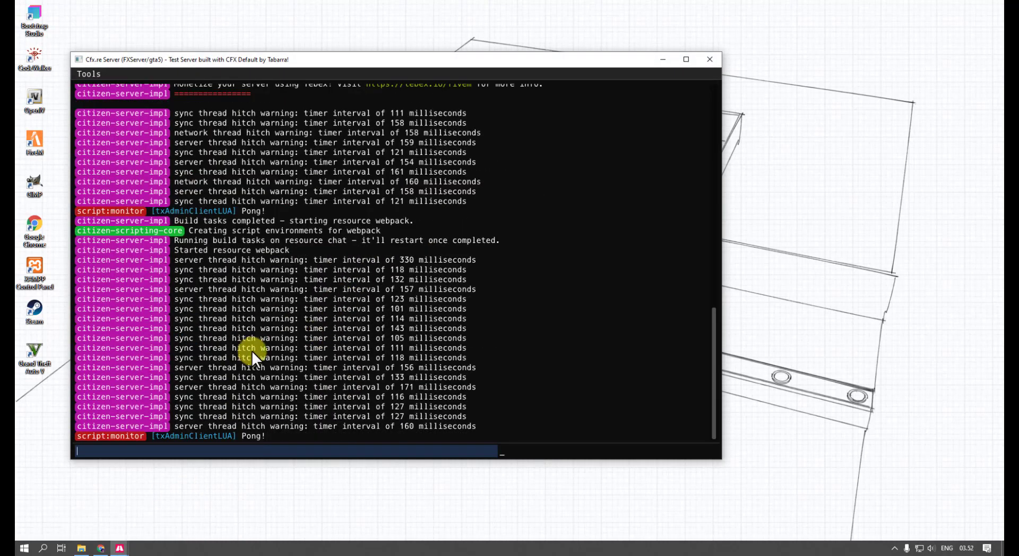
scroll(313, 348, "up", 6)
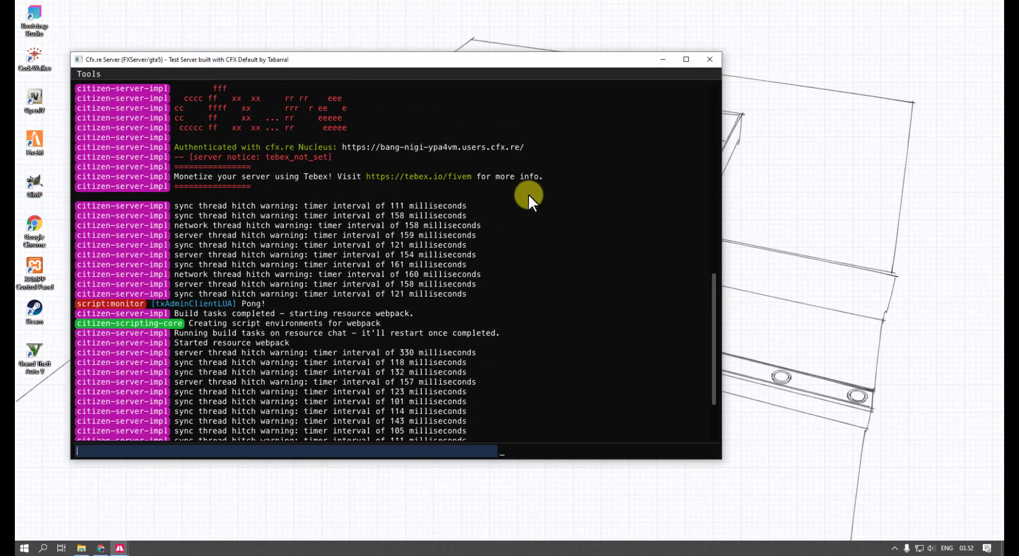
left_click(662, 59)
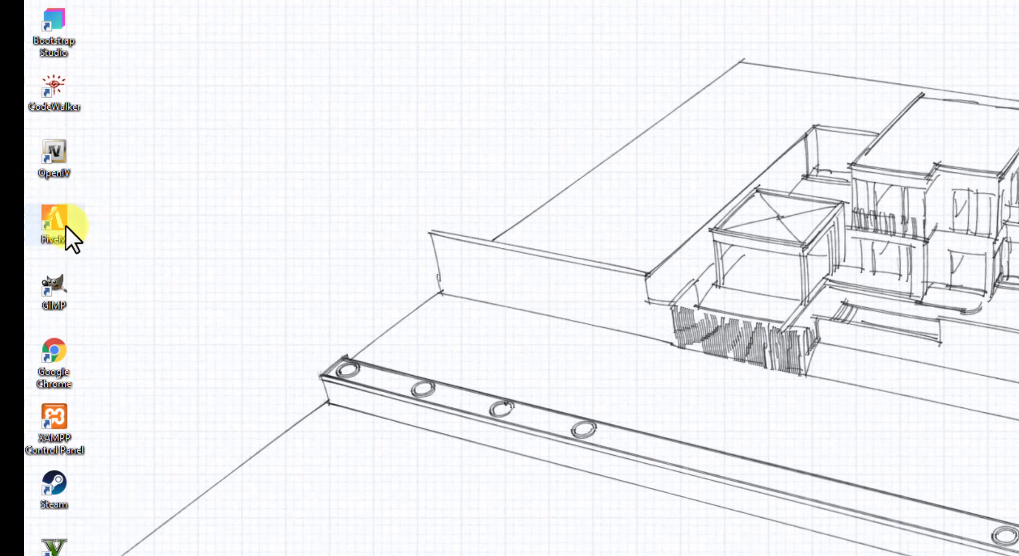
Launch FiveM and connect to the localhost server.
double_click(60, 218)
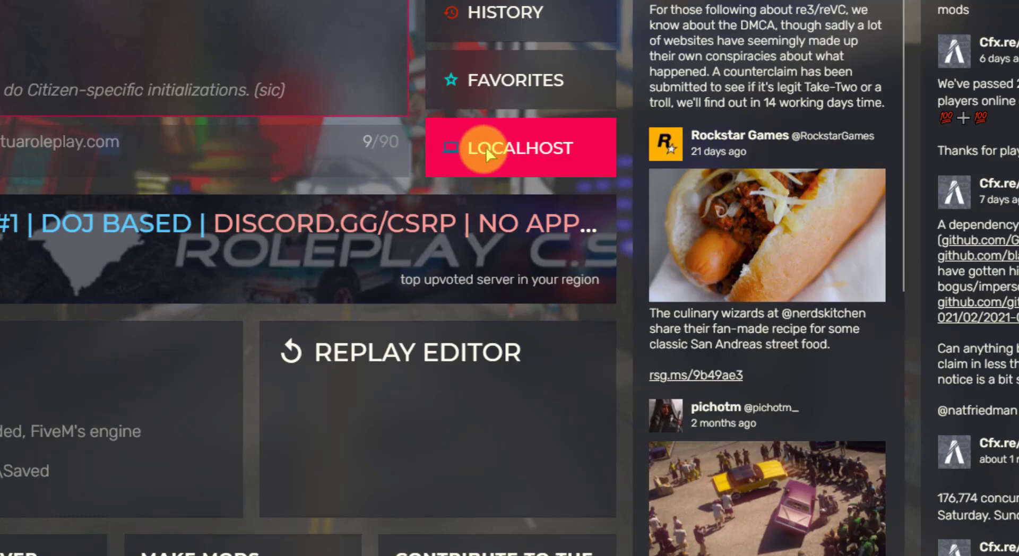
left_click(484, 152)
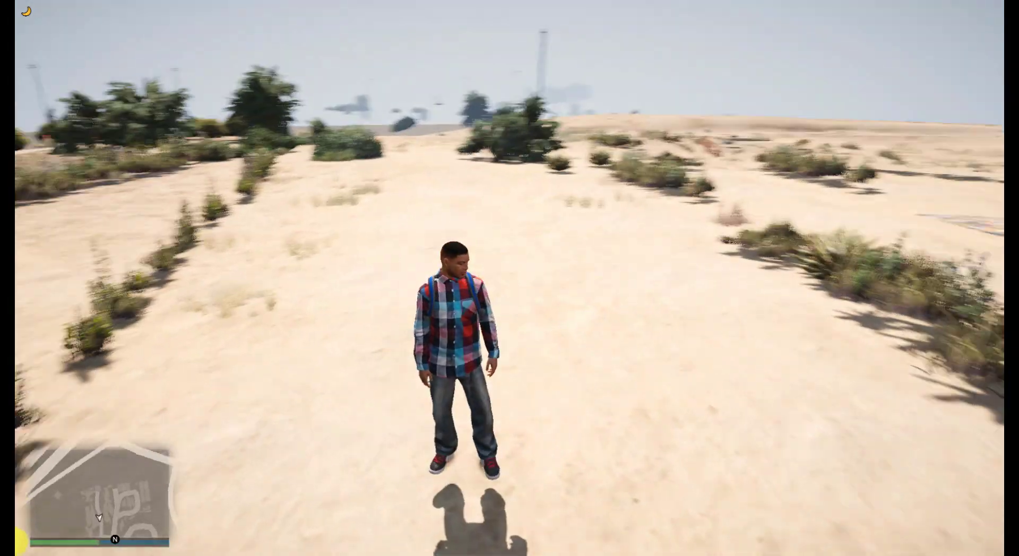
Open the in-game map, zoom out to look over the island and return to the game.
key("Escape")
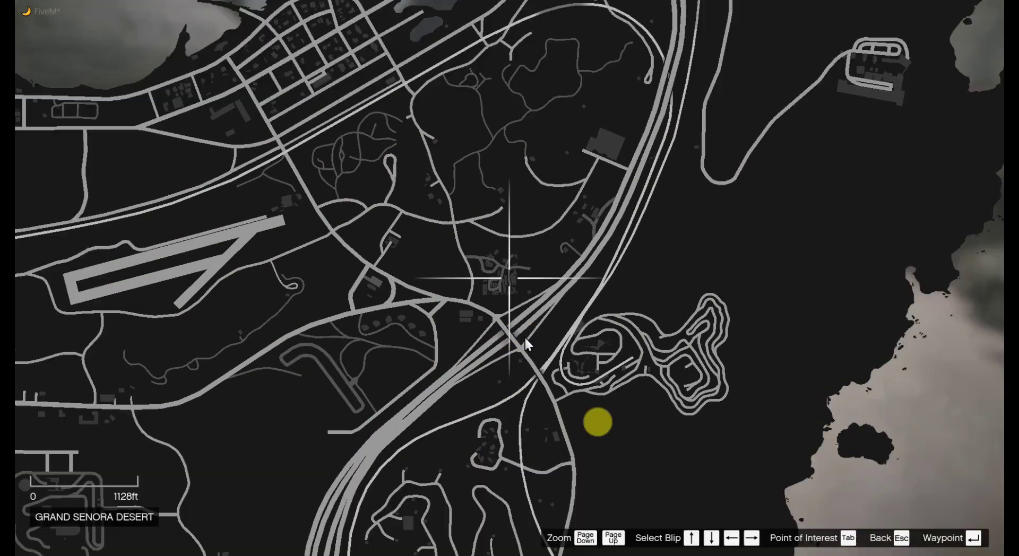
scroll(624, 403, "down", 5)
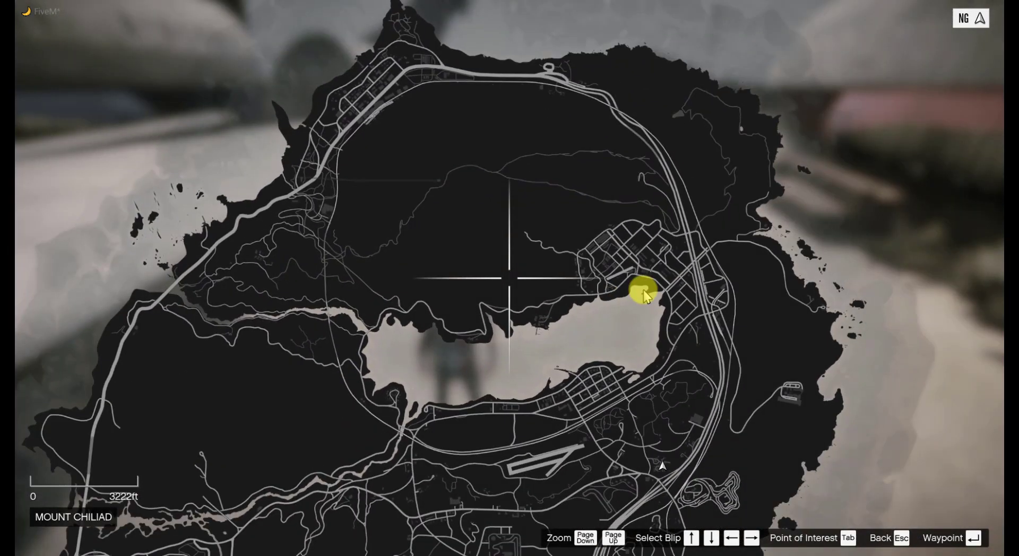
left_click_drag(643, 295, 569, 337)
key("Escape")
key("Escape")
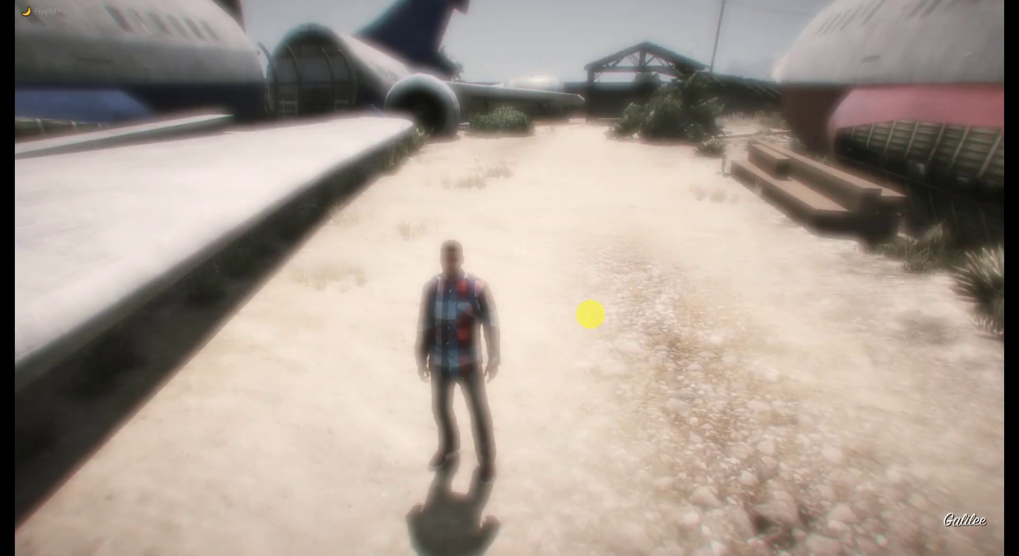
Exit the game with the quit command in the FiveM console and refresh the desktop.
key("F8")
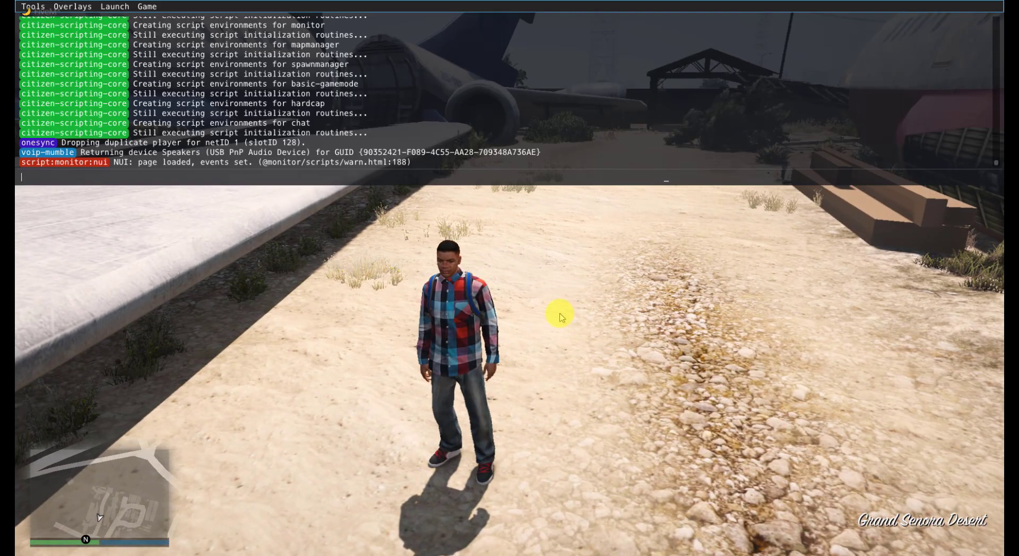
type("quit")
key("Return")
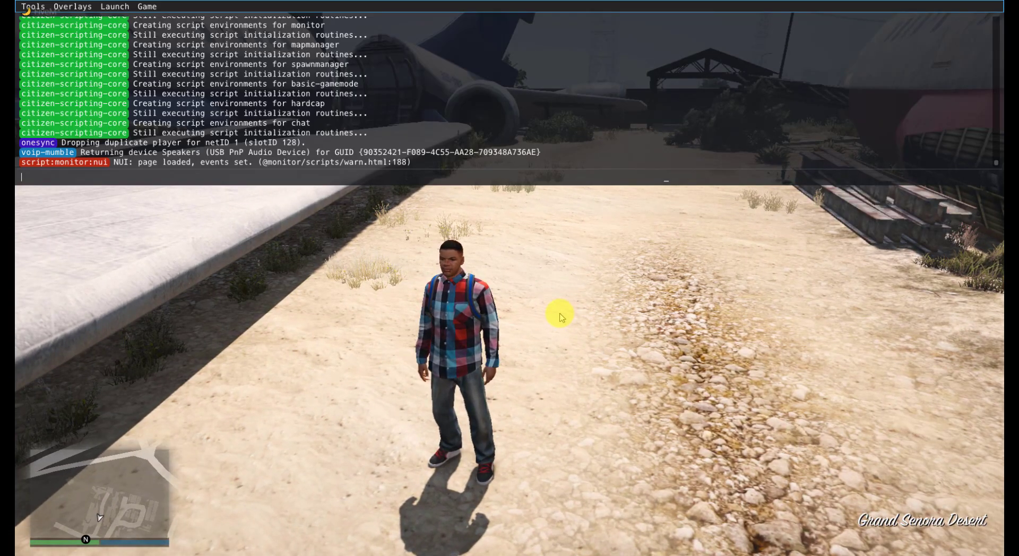
right_click(412, 178)
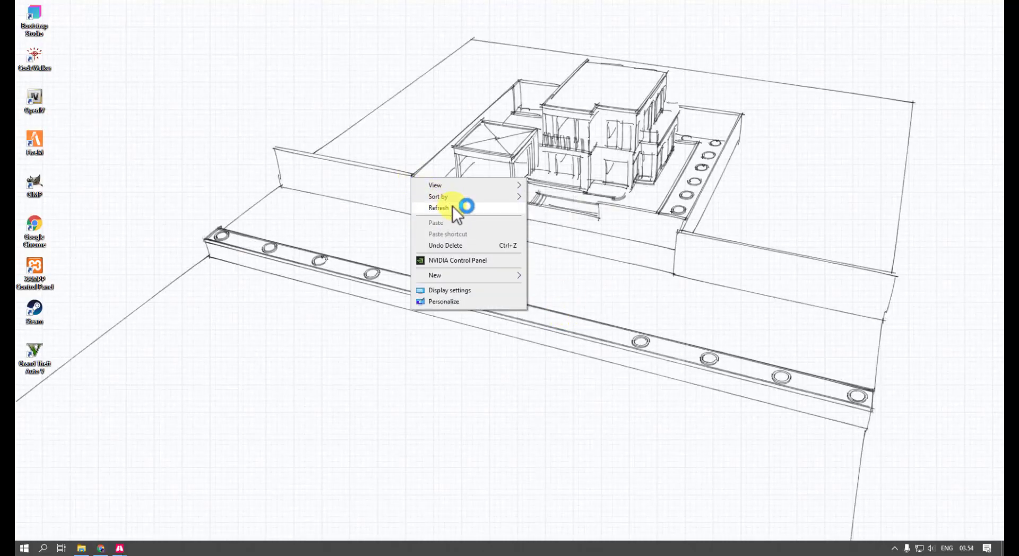
left_click(451, 210)
Close the Cfx.re Server console and shut down the txAdmin server window, returning to a clear desktop.
mouse_move(121, 548)
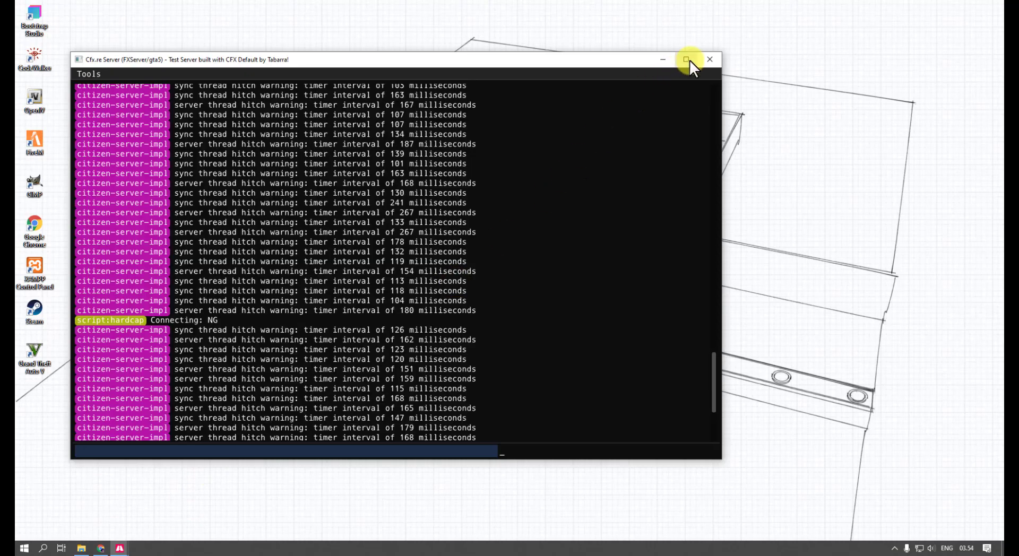
left_click(700, 60)
left_click(125, 546)
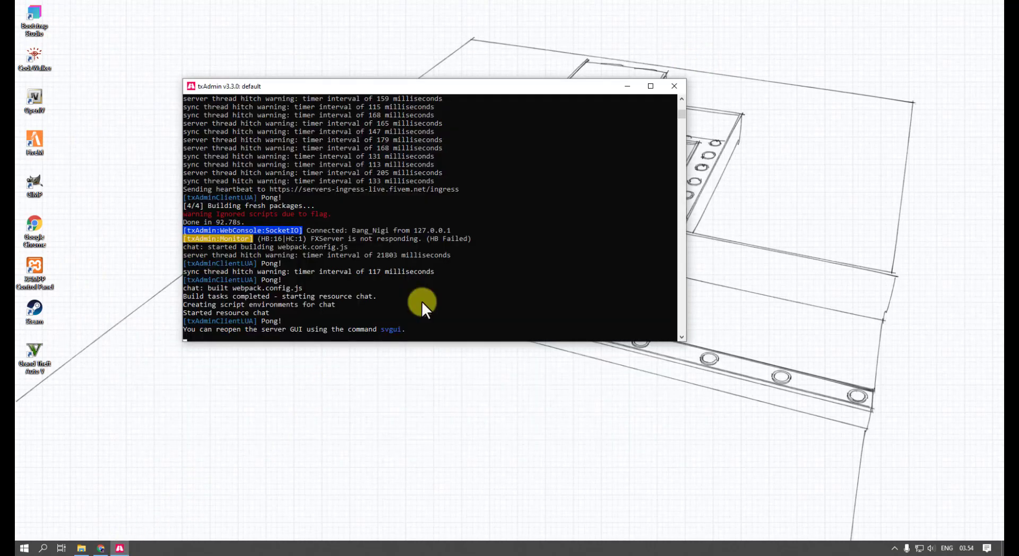
left_click(672, 89)
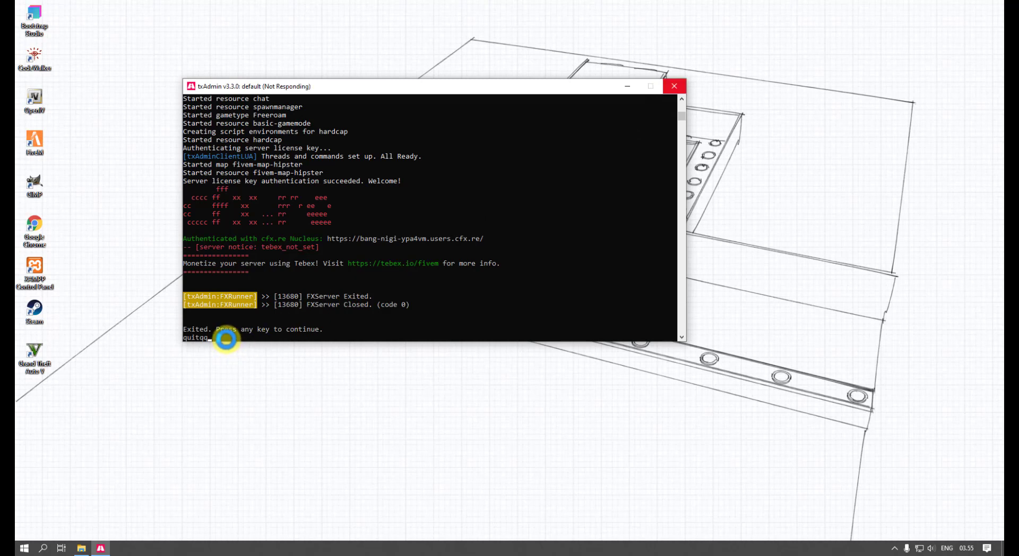
key("Return")
right_click(406, 139)
left_click(434, 168)
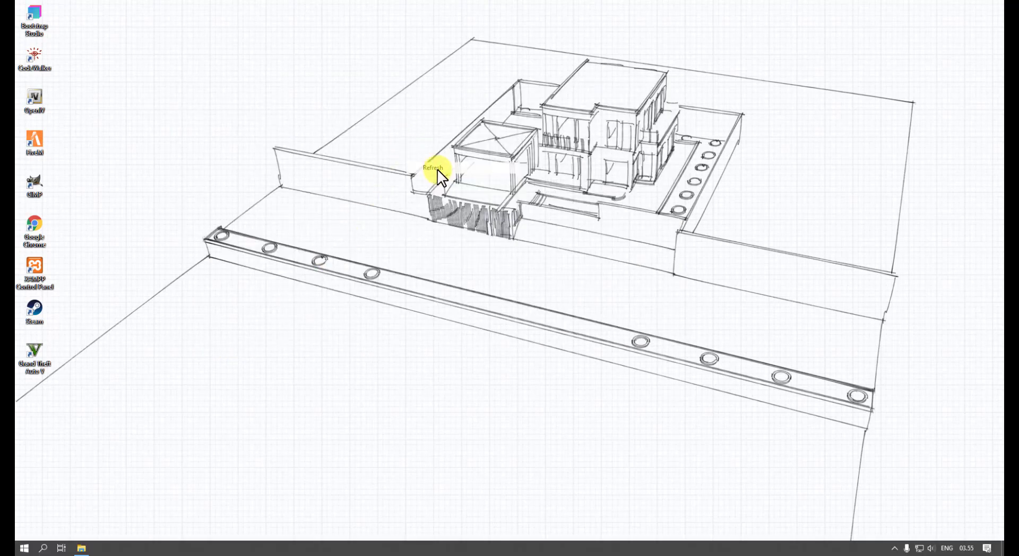
Create a desktop shortcut for start_3539_default.bat from the Tutorial (G:) drive and close the folder window.
left_click(81, 550)
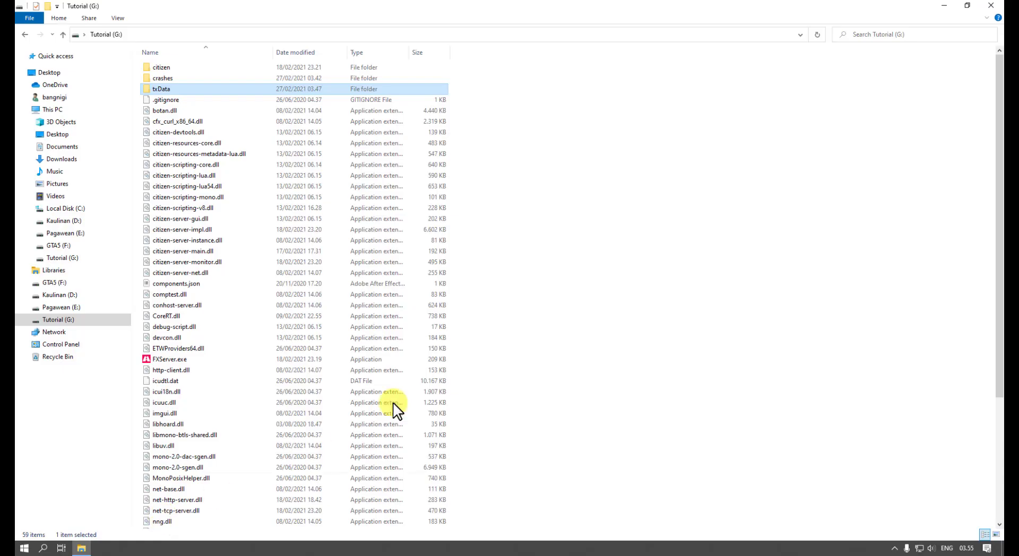
left_click(50, 319)
scroll(228, 347, "down", 5)
scroll(225, 345, "up", 5)
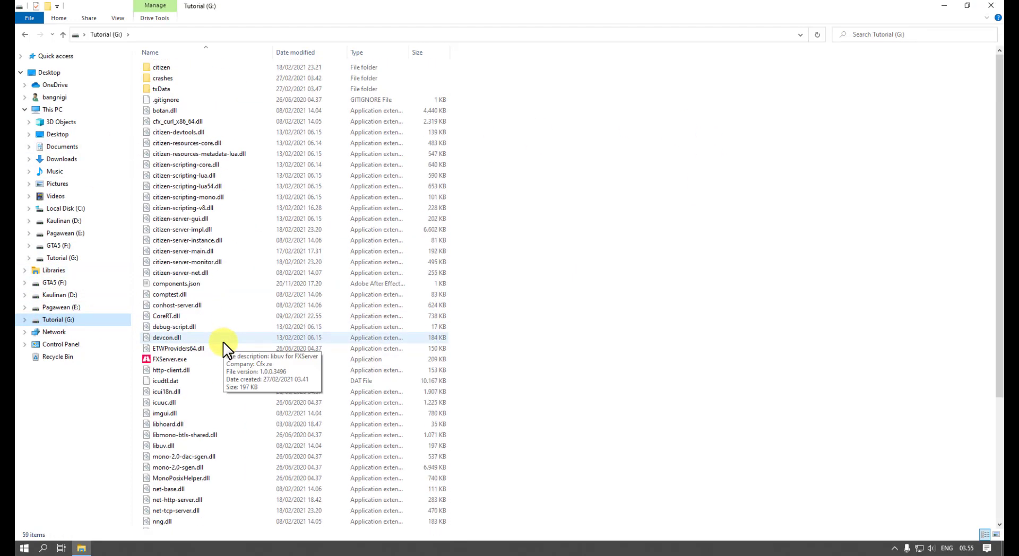
key("Tab")
scroll(235, 287, "down", 6)
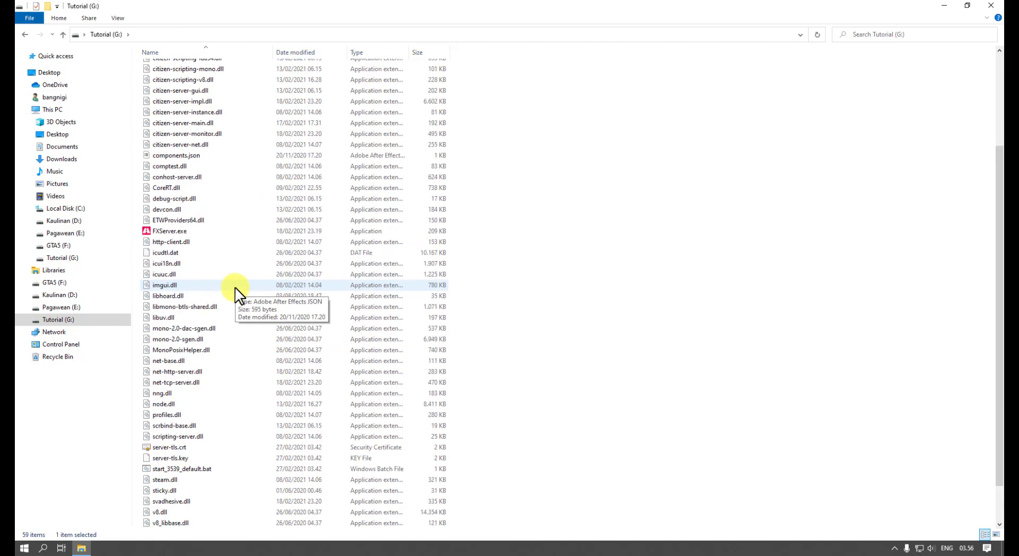
left_click(154, 422)
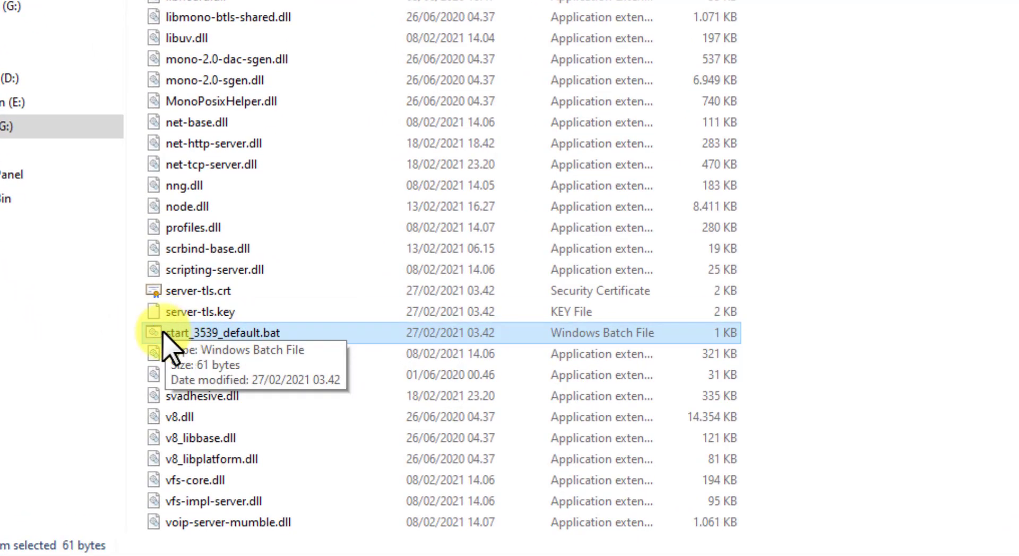
right_click(162, 333)
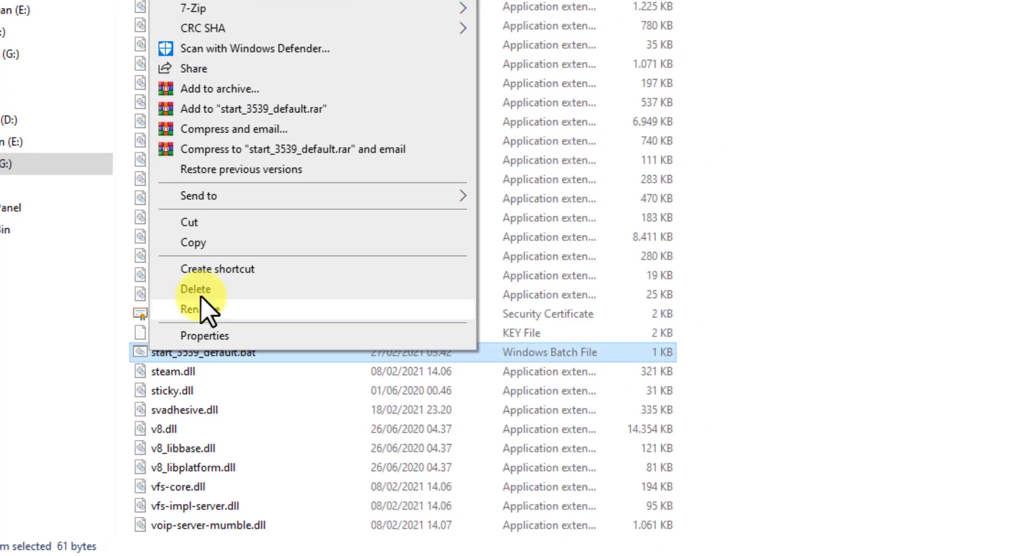
mouse_move(202, 196)
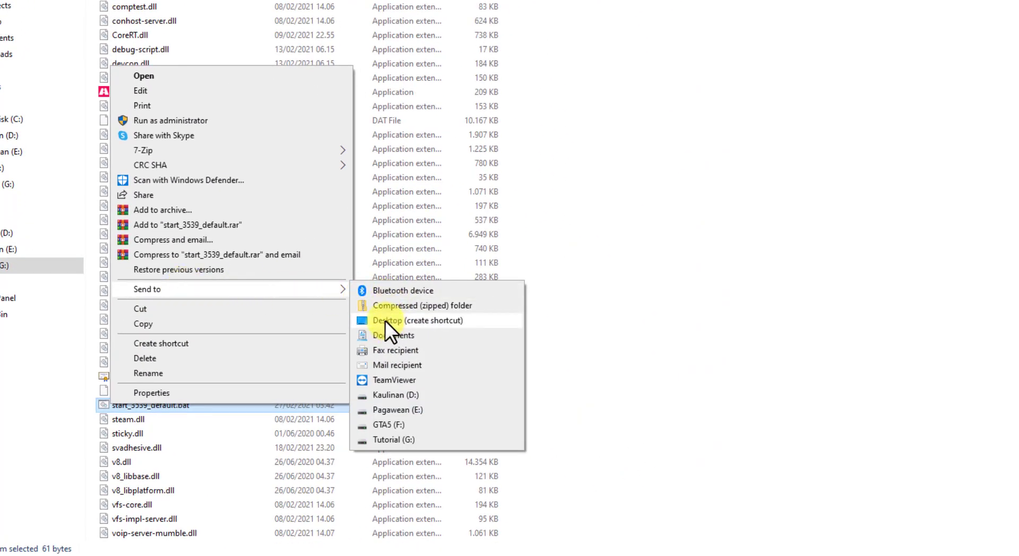
left_click(378, 320)
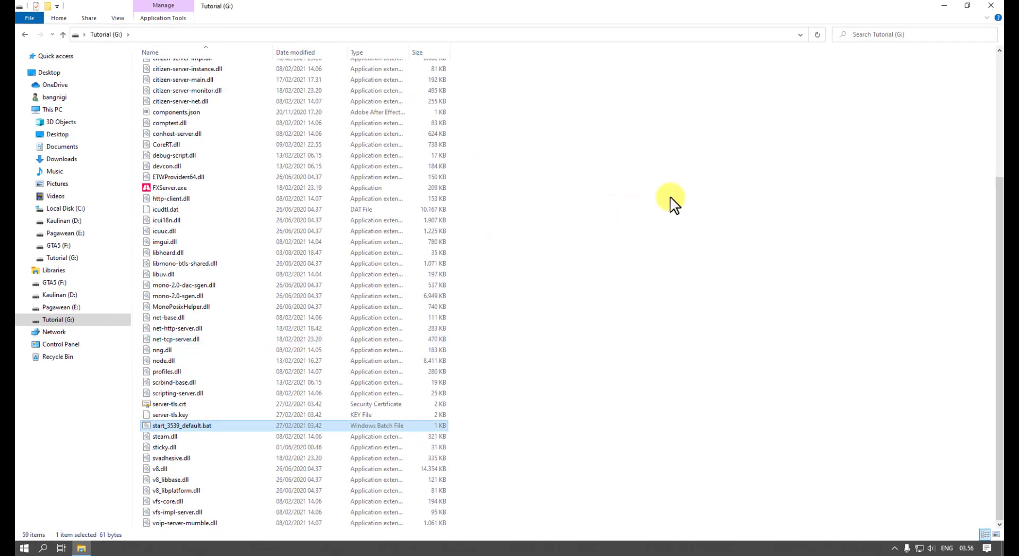
left_click(990, 6)
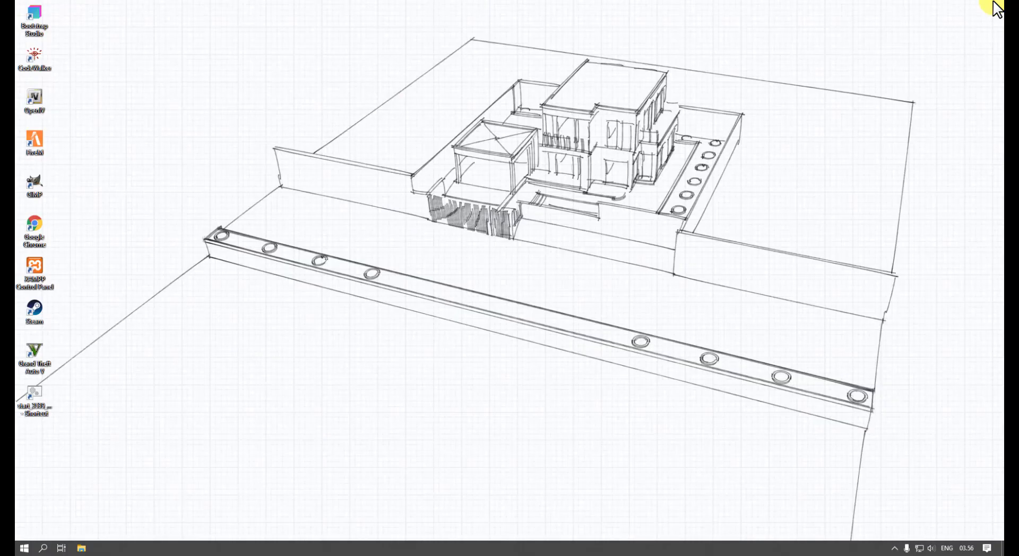
Refresh the desktop, move the start_3539_default.bat shortcut to the open middle area and rename it testserver.
right_click(347, 78)
left_click(378, 105)
left_click_drag(45, 391, 446, 268)
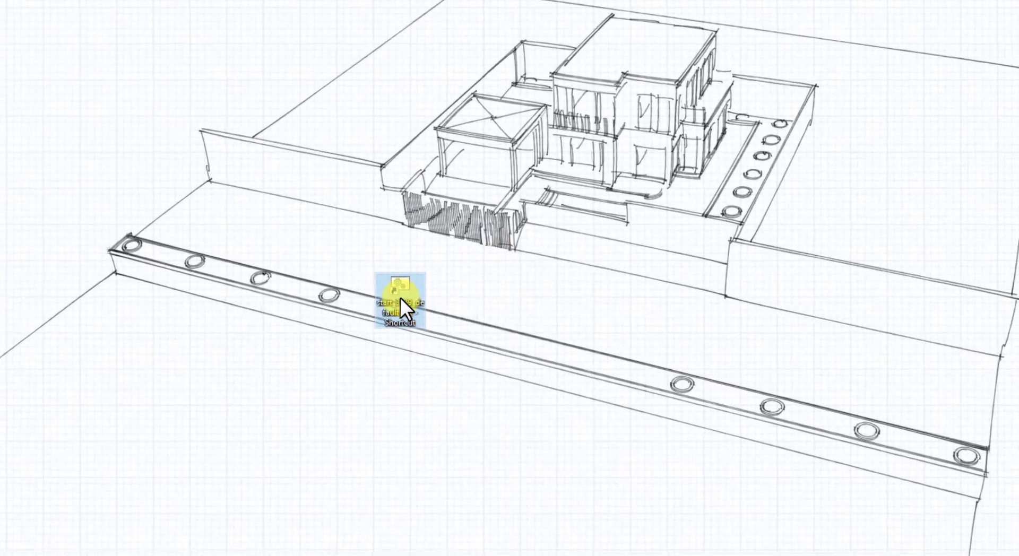
right_click(424, 279)
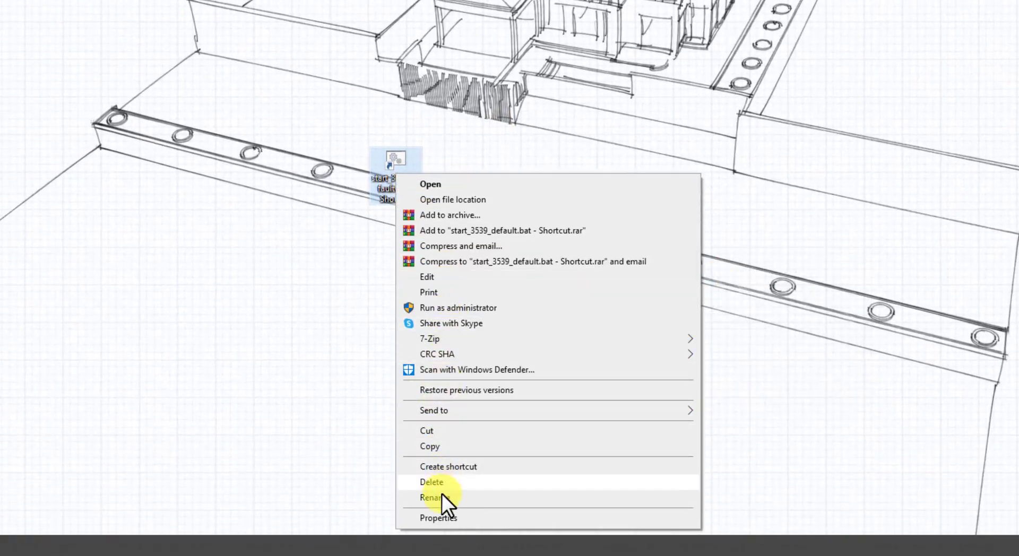
left_click(442, 497)
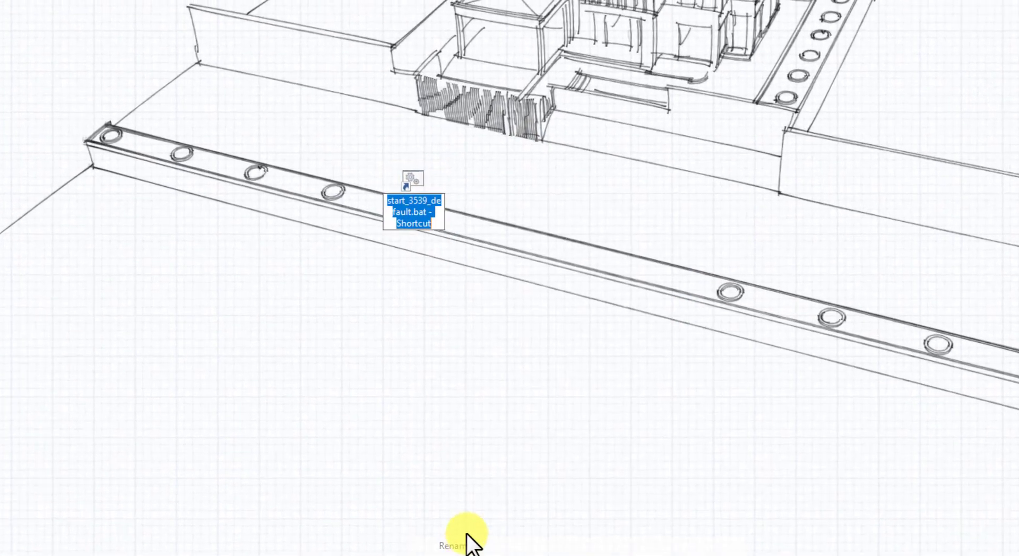
type("test")
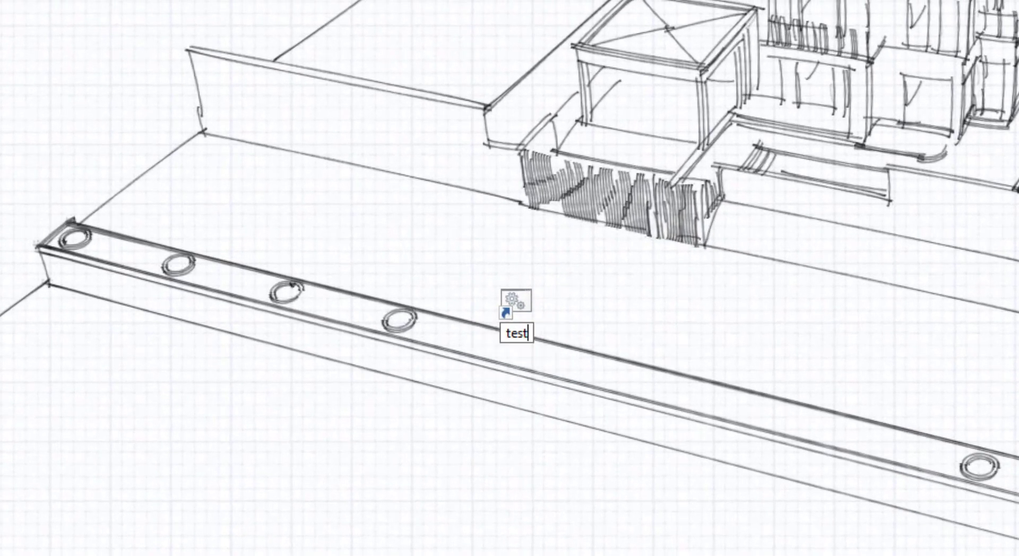
type("server")
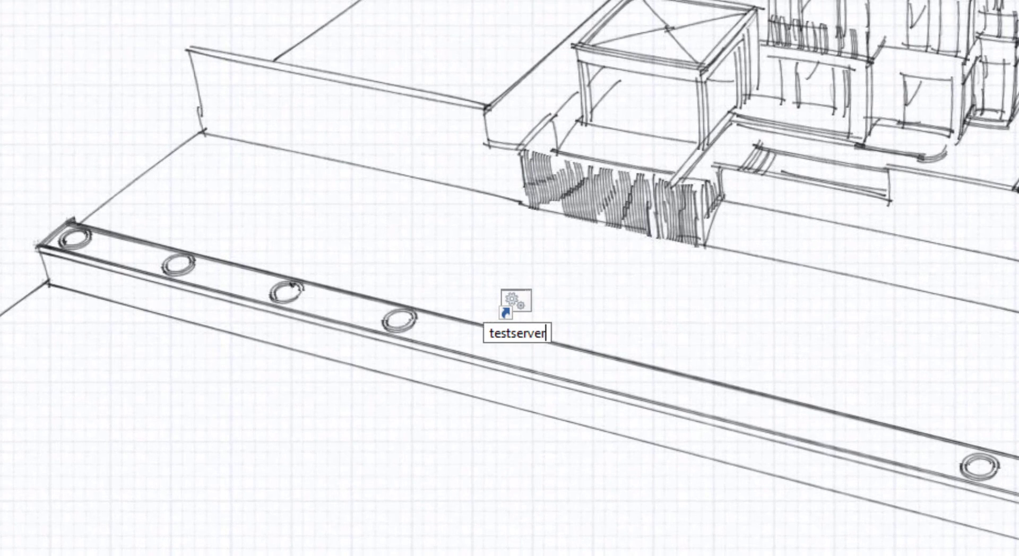
key("Return")
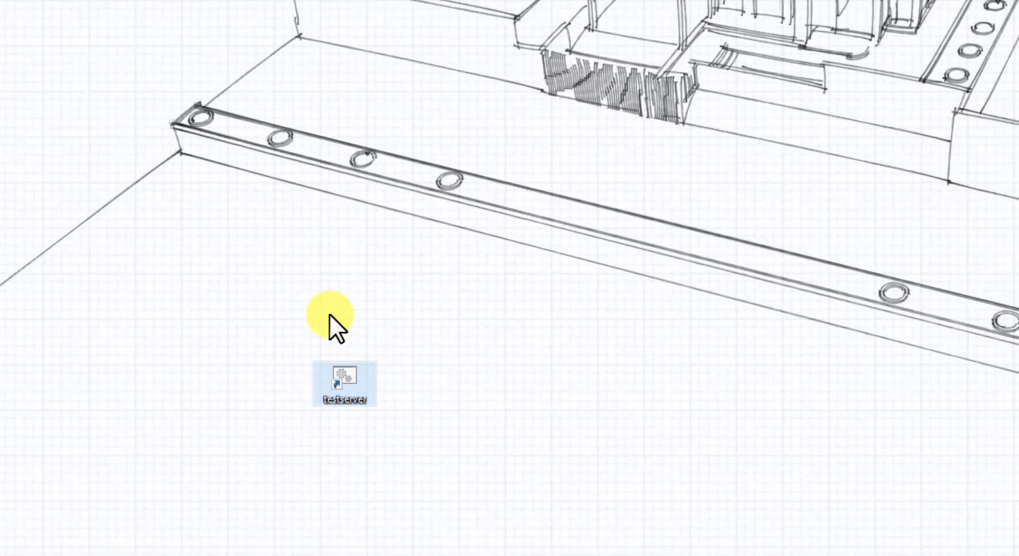
Start the server from the testserver shortcut and minimize the Cfx.re Server console after viewing its network tools.
double_click(310, 393)
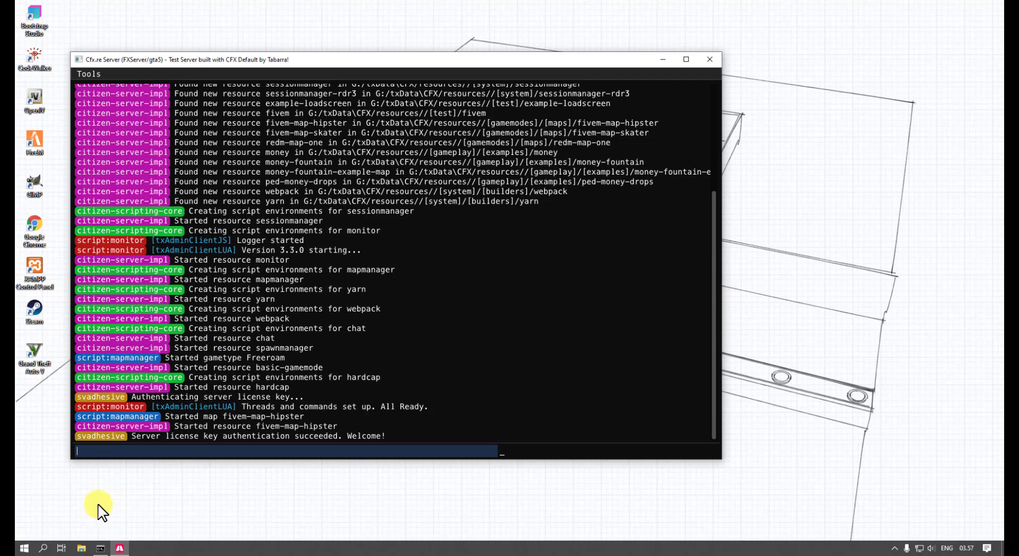
left_click(91, 72)
mouse_move(109, 89)
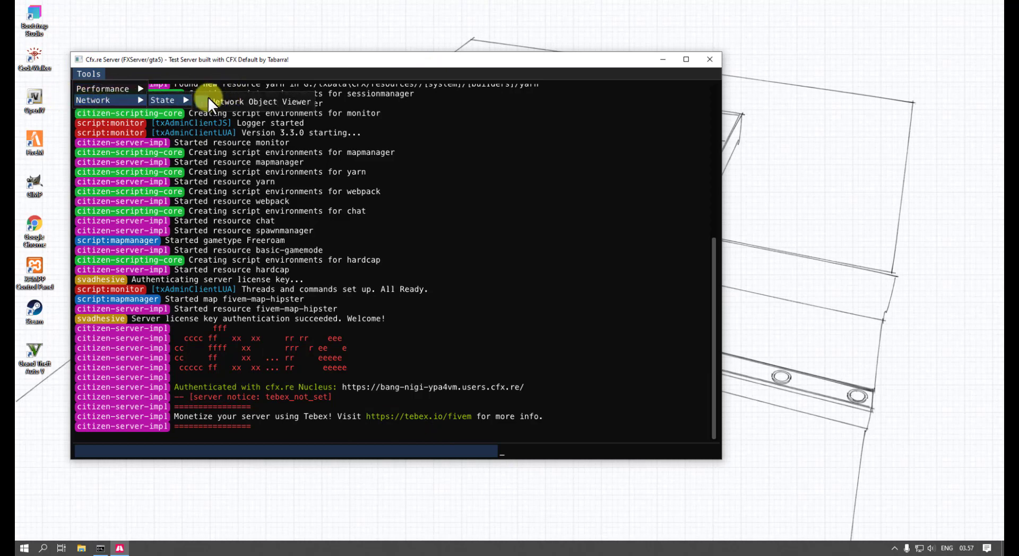
left_click(663, 63)
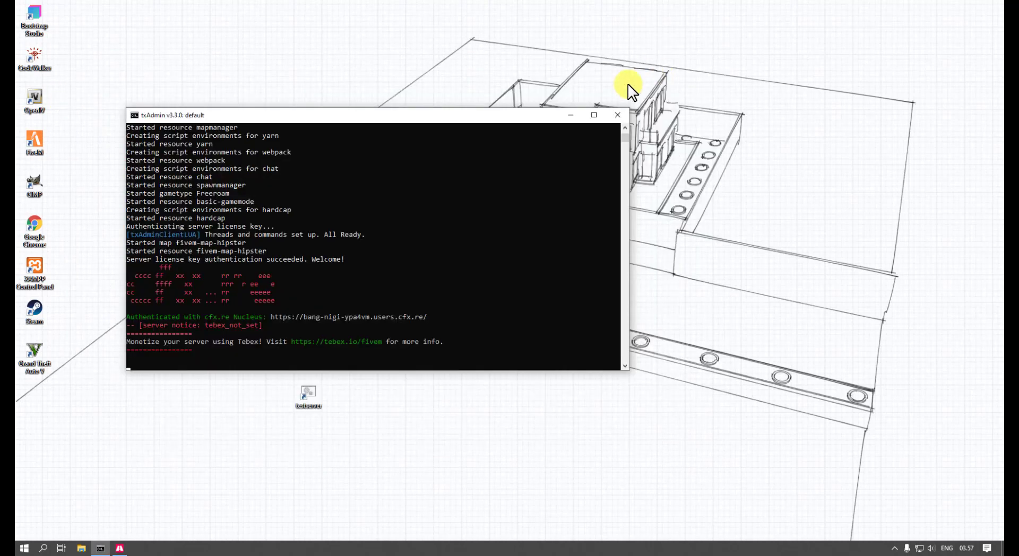
Launch FiveM from the desktop and locate the Localhost entry on its home screen.
double_click(34, 141)
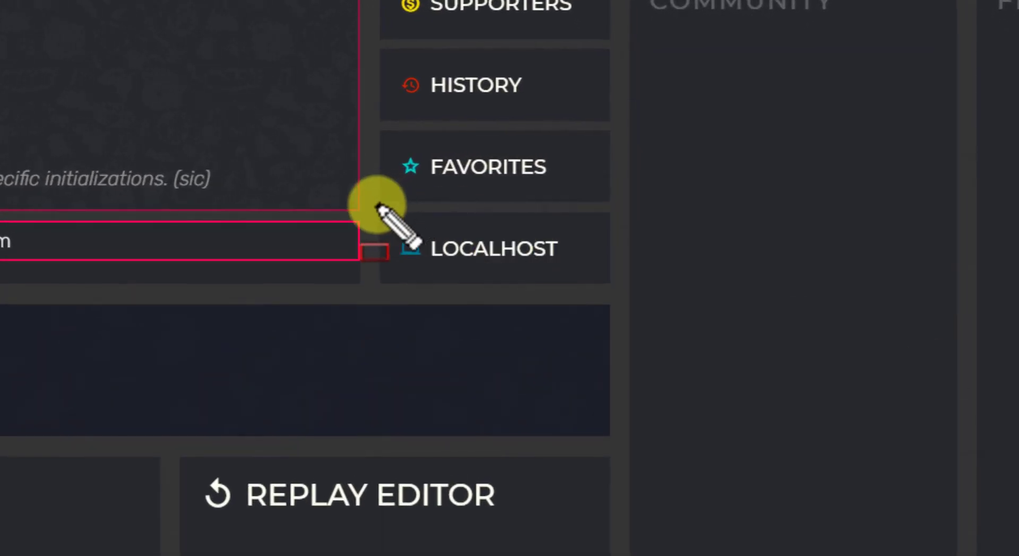
mouse_move(382, 198)
left_mouse_down()
mouse_move(496, 287)
mouse_move(596, 281)
left_mouse_up()
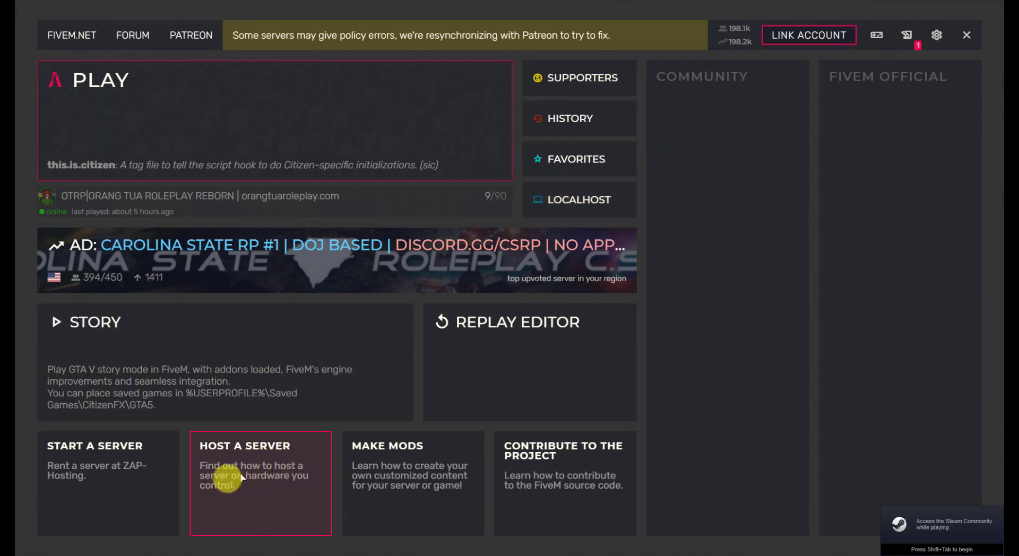
Close the Cfx.re Server console and check the txAdmin window's output before returning to the FiveM home screen.
right_click(119, 549)
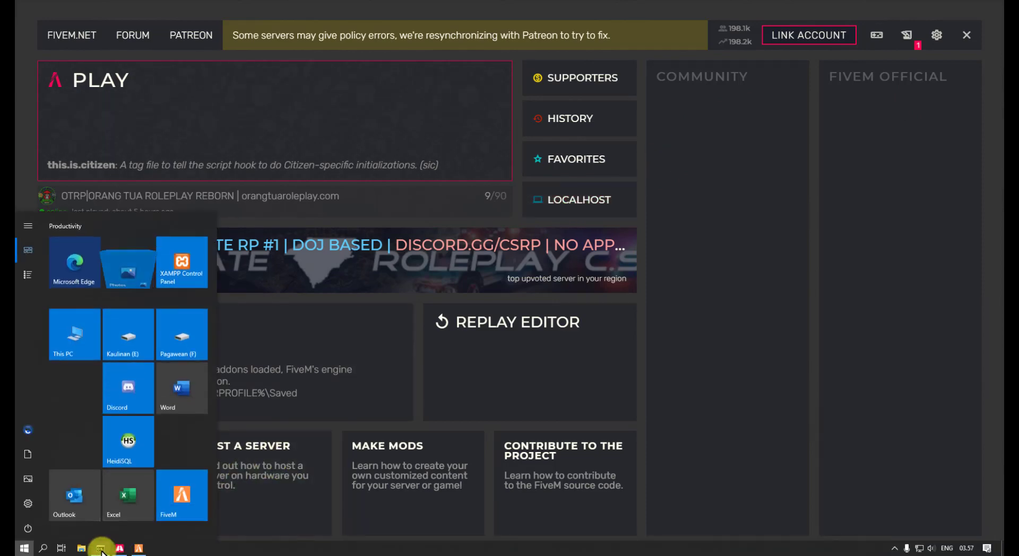
left_click(100, 549)
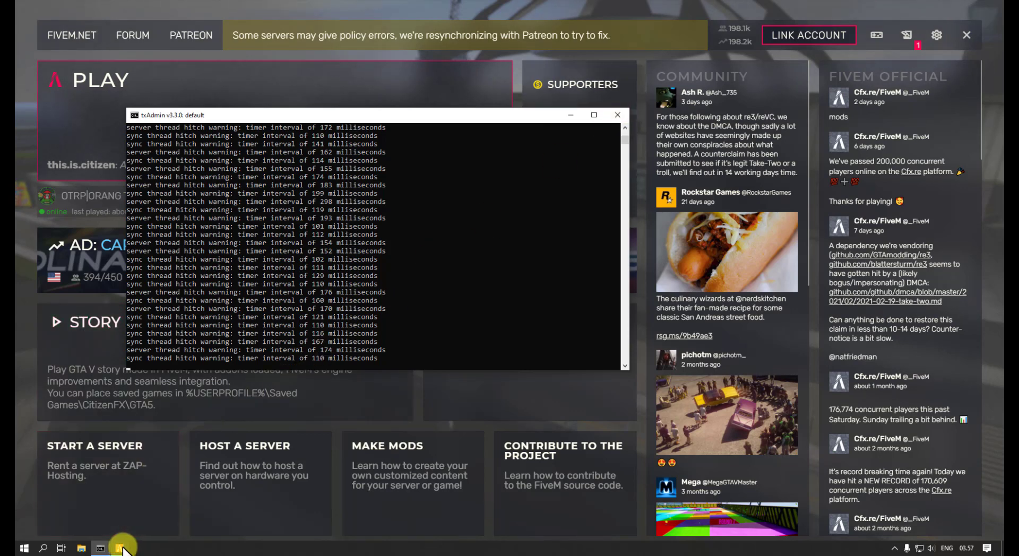
mouse_move(106, 549)
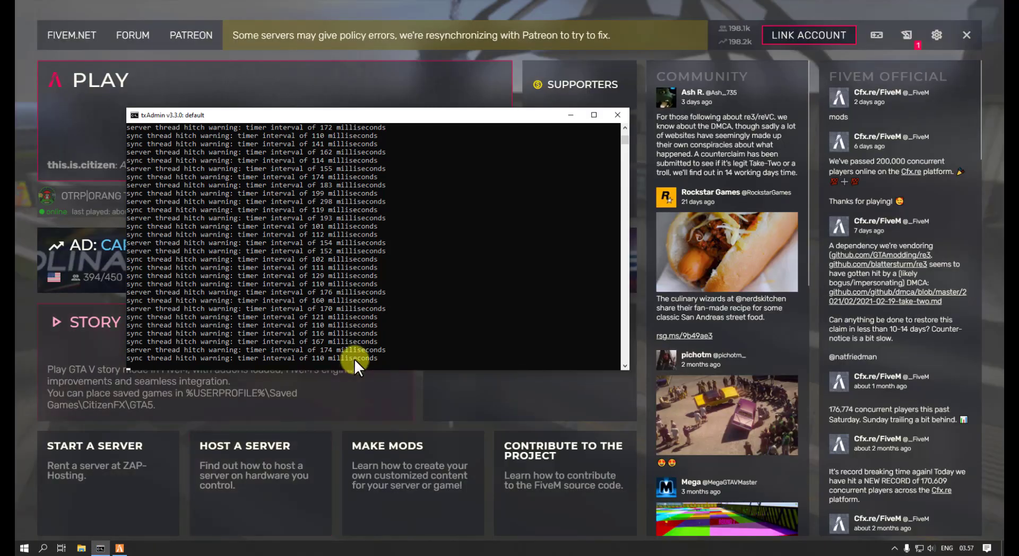
left_click(247, 362)
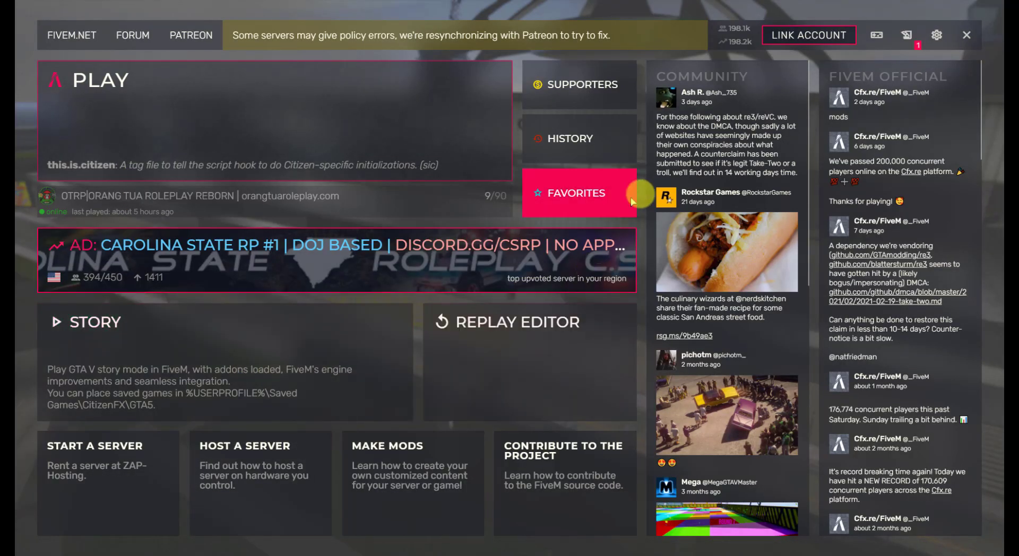